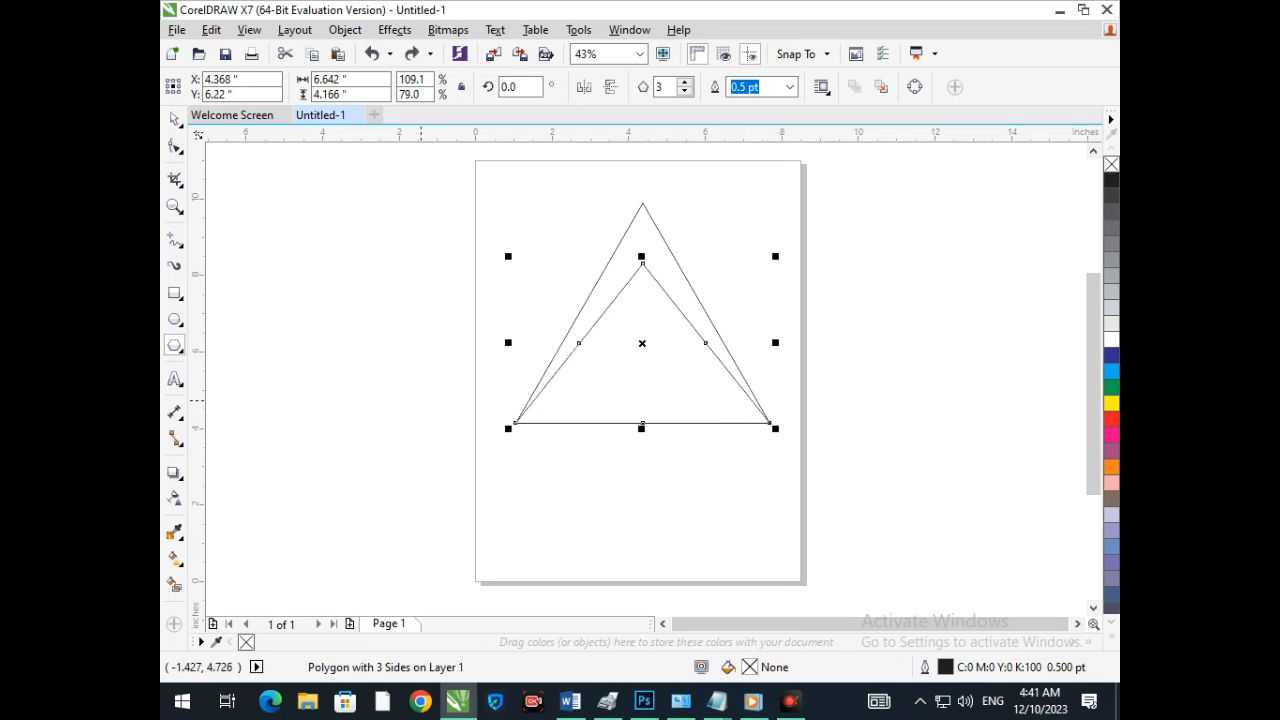
- Remove the midpoint nodes from the inner triangle with the Shape tool and convert the triangle to curves
{"action": "key", "text": "F10"}
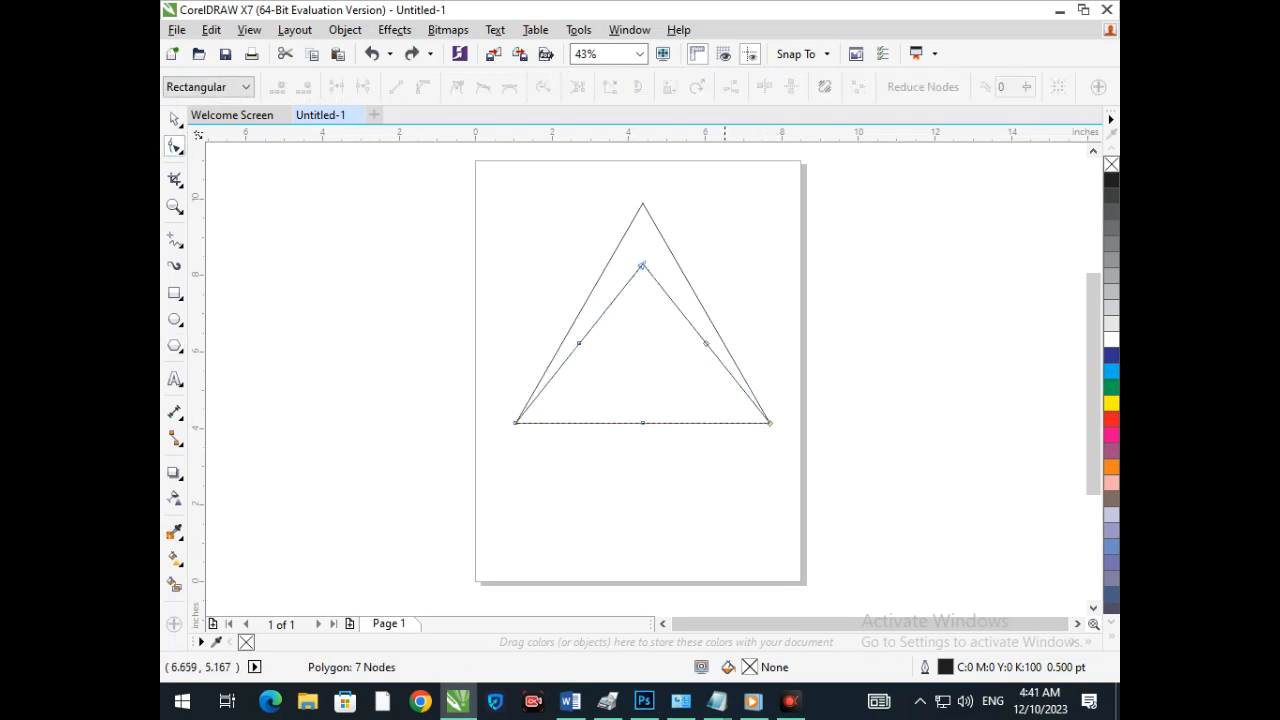
{"action": "left_click_drag", "start_coordinate": [668, 374], "coordinate": [667, 375]}
{"action": "key", "text": "Delete"}
{"action": "mouse_move", "coordinate": [770, 423]}
{"action": "left_mouse_down"}
{"action": "mouse_move", "coordinate": [757, 432]}
{"action": "mouse_move", "coordinate": [753, 415]}
{"action": "mouse_move", "coordinate": [770, 423]}
{"action": "left_mouse_up"}
{"action": "key", "text": "ctrl+z"}
{"action": "left_click", "coordinate": [729, 453]}
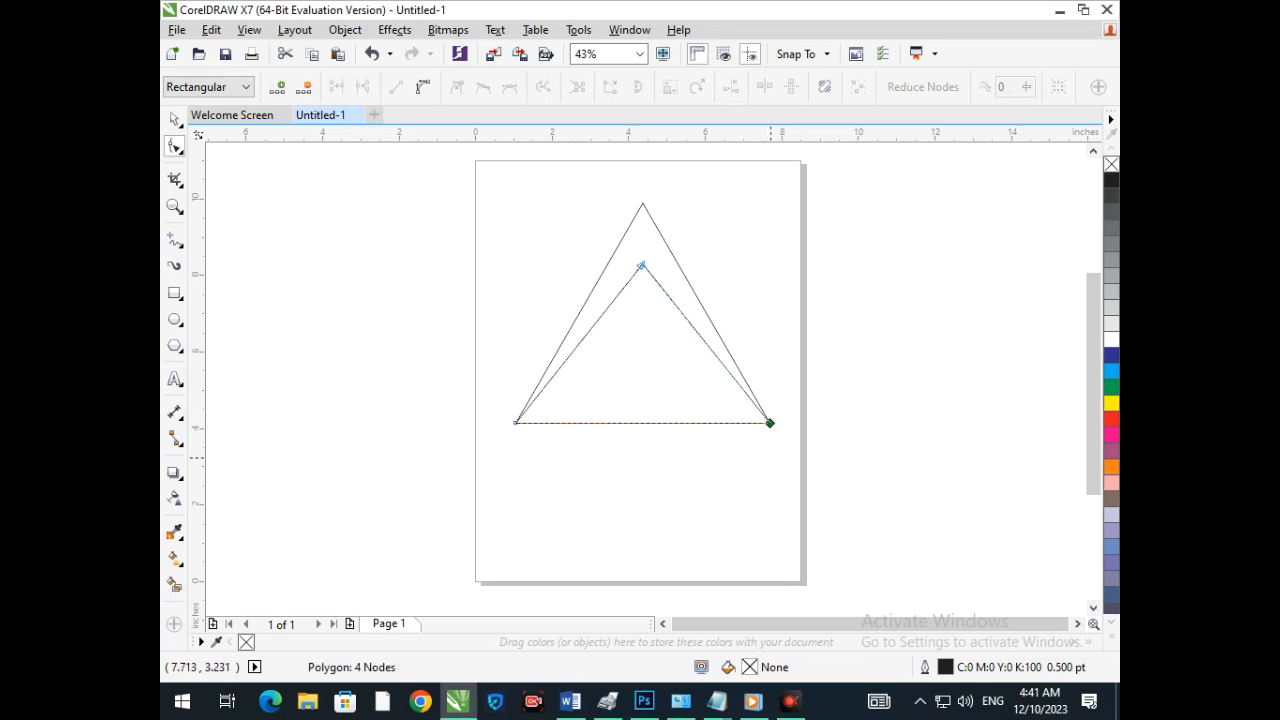
{"action": "key", "text": "ctrl+q"}
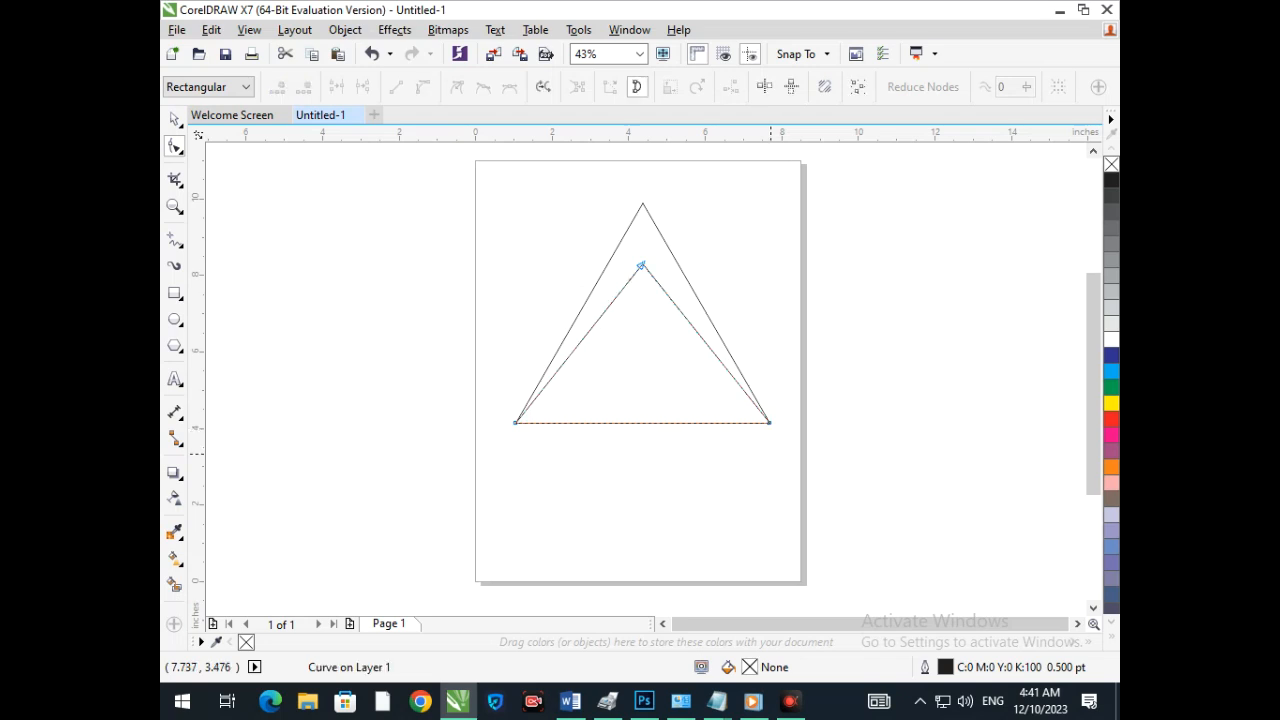
- Move both base corners of the inner triangle inward along the baseline, making its sides parallel to the outer triangle
{"action": "left_click_drag", "start_coordinate": [769, 422], "coordinate": [736, 422]}
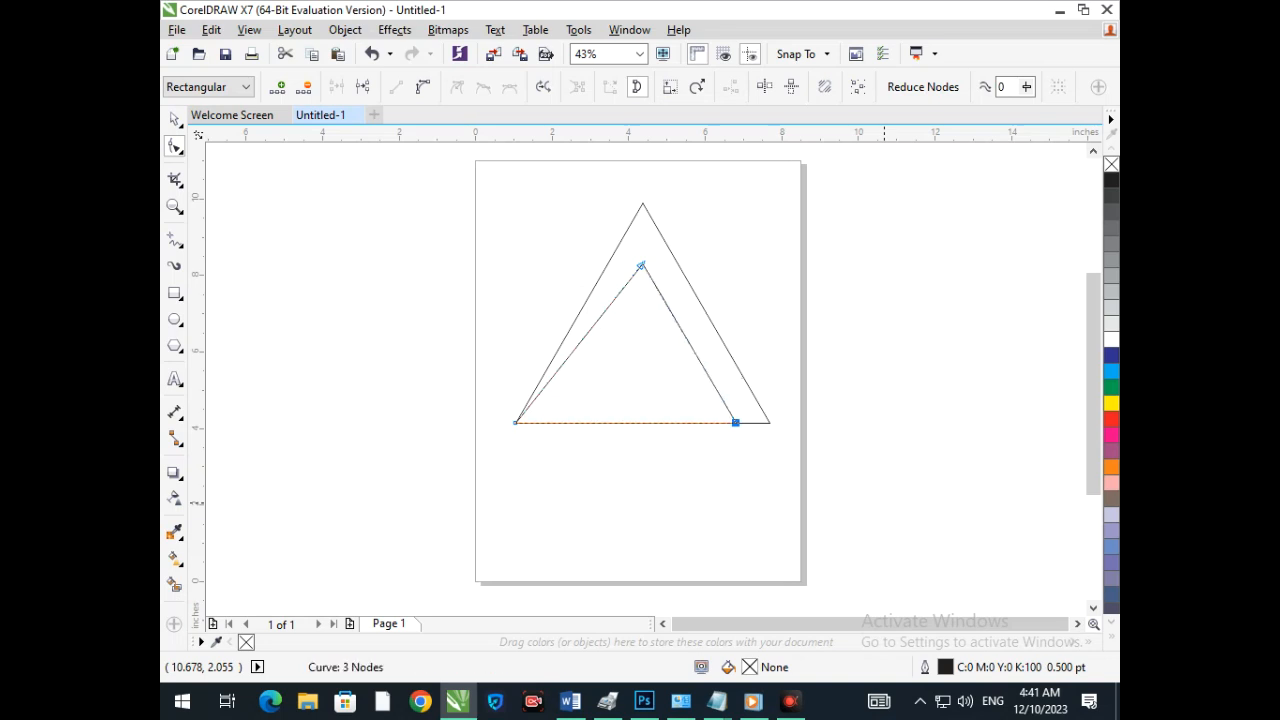
{"action": "left_click_drag", "start_coordinate": [516, 422], "coordinate": [548, 422]}
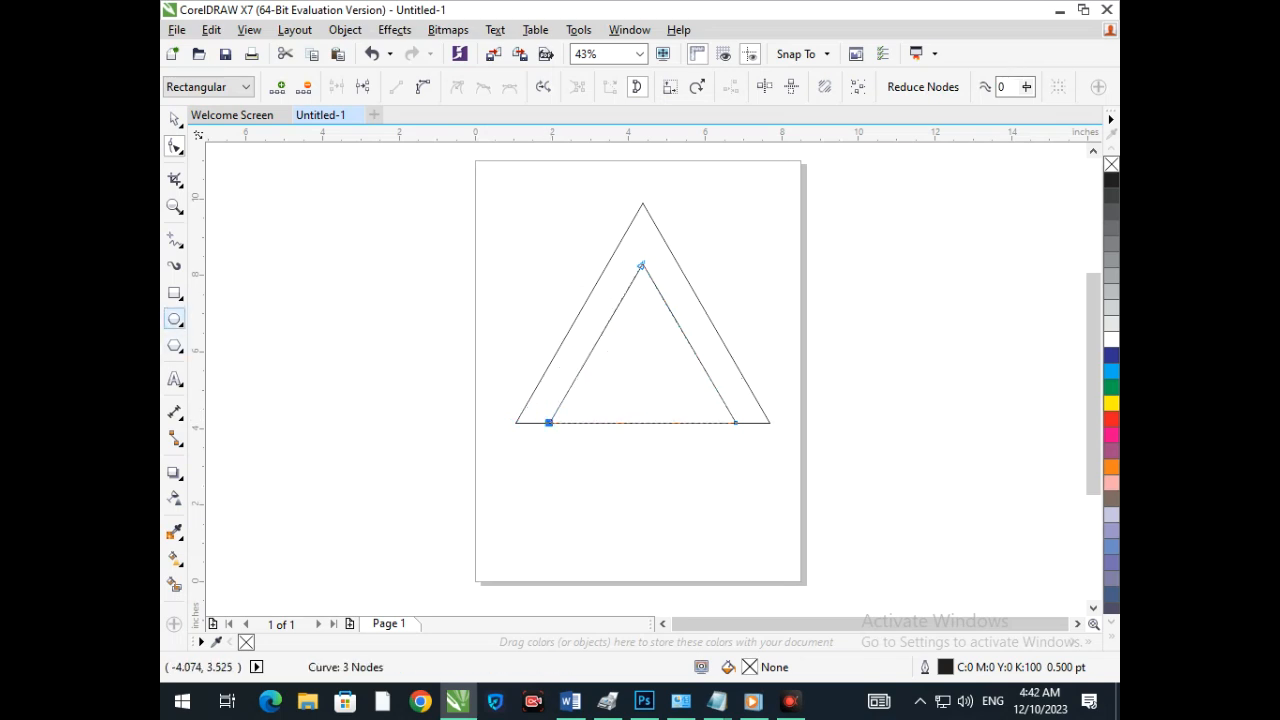
{"action": "left_click", "coordinate": [174, 119]}
{"action": "left_click", "coordinate": [306, 280]}
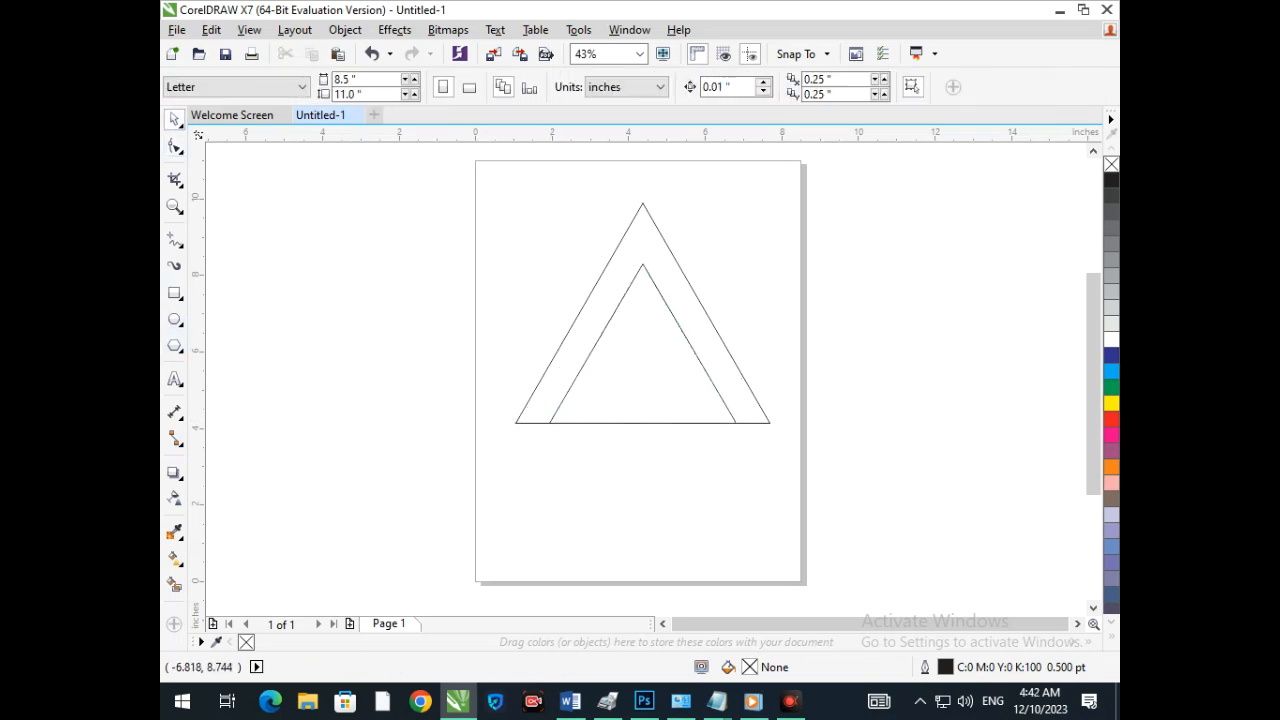
- Shift the inner triangle's apex slightly down and left, and pull its right base corner inward to make the right leg thicker
{"action": "left_click", "coordinate": [175, 146]}
{"action": "left_click", "coordinate": [641, 266]}
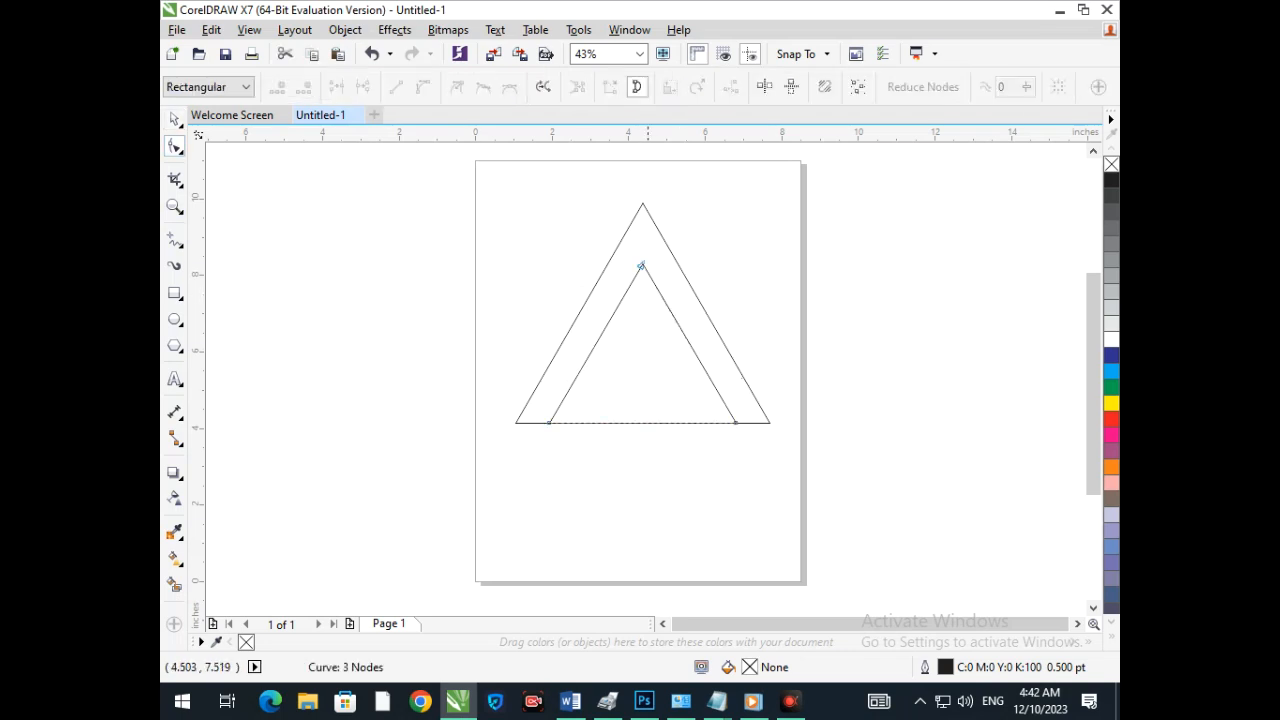
{"action": "left_click_drag", "start_coordinate": [641, 266], "coordinate": [633, 279]}
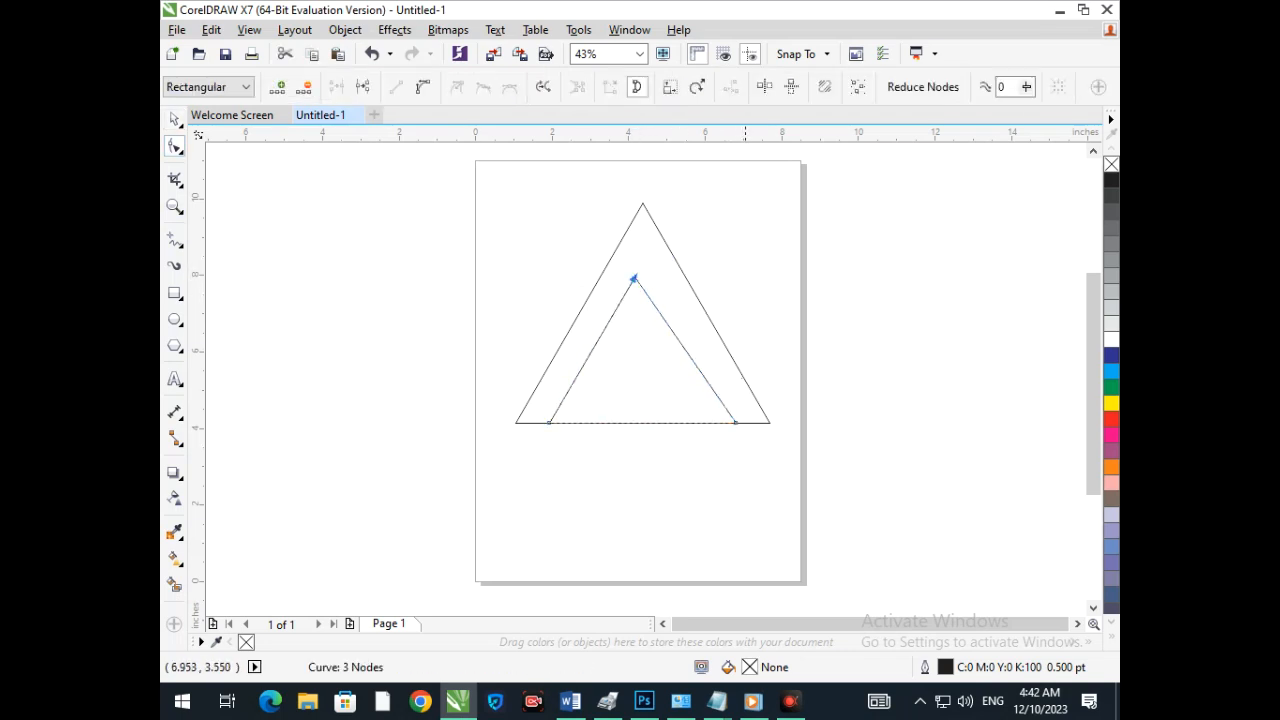
{"action": "left_click_drag", "start_coordinate": [736, 422], "coordinate": [716, 424]}
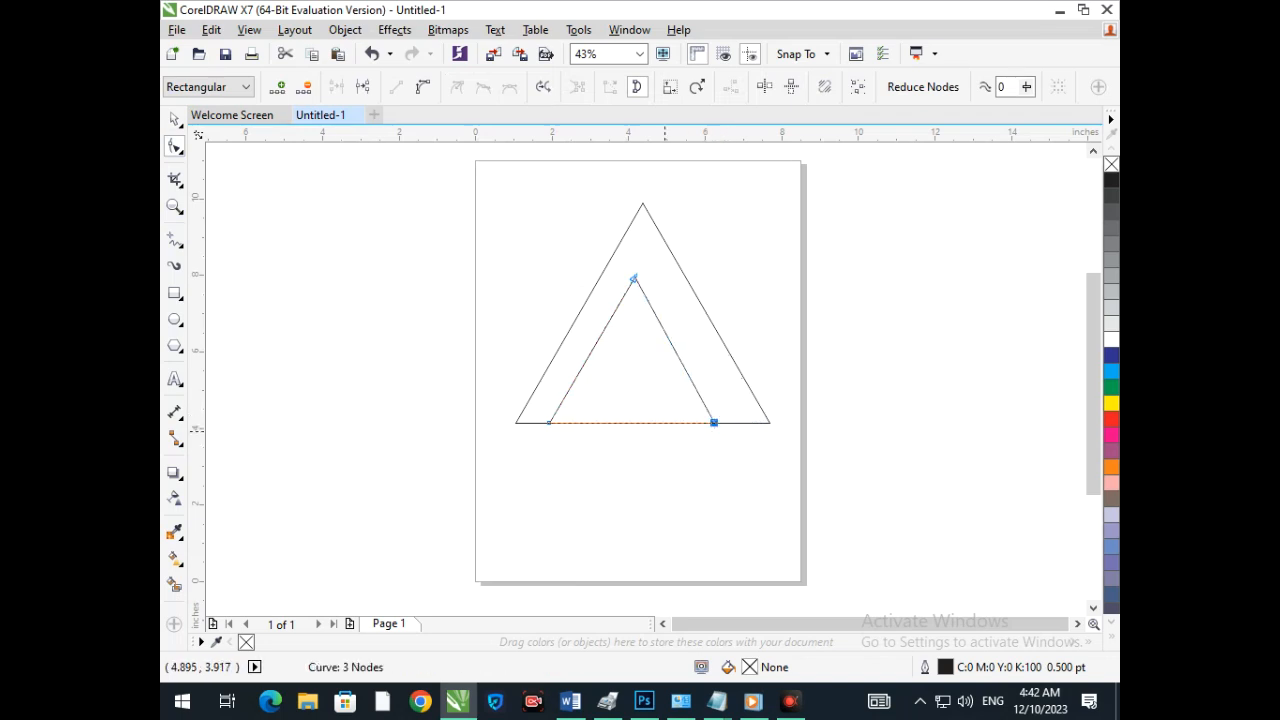
{"action": "left_click_drag", "start_coordinate": [714, 422], "coordinate": [722, 422]}
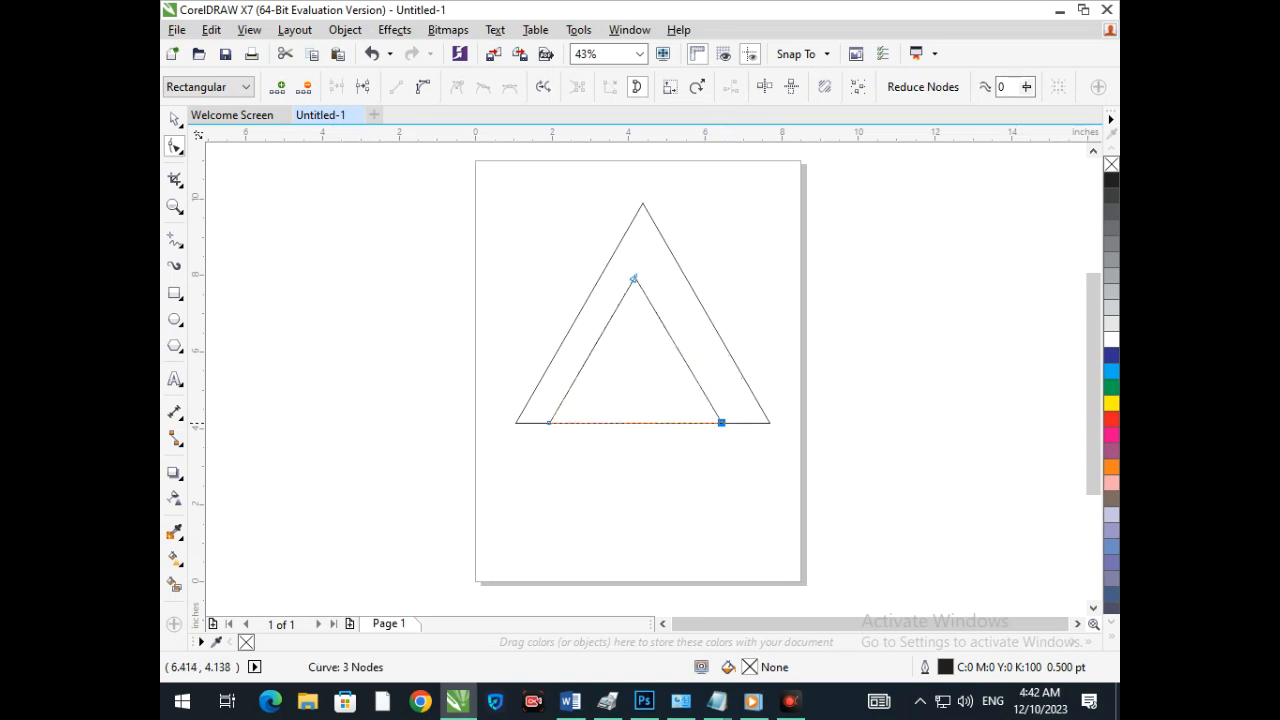
- Draw a circle about 1.27 inches in diameter to the right of the outer triangle's apex
{"action": "key", "text": "F7"}
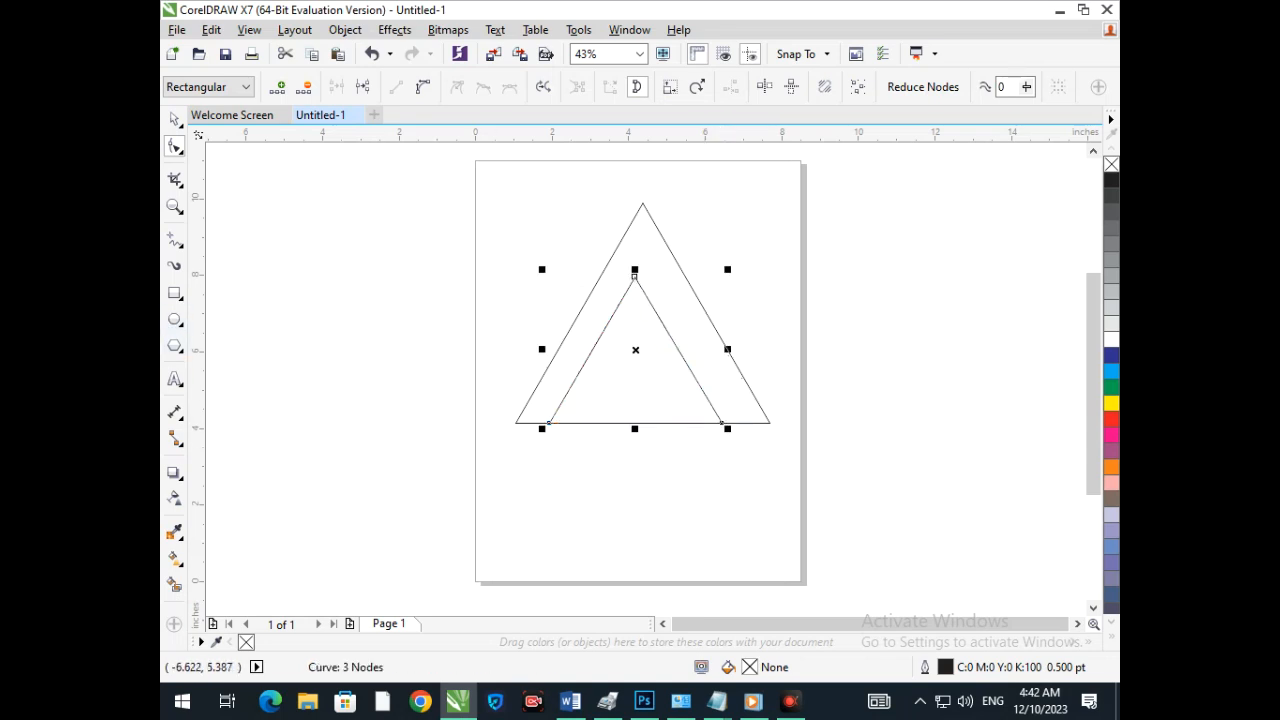
{"action": "left_click_drag", "start_coordinate": [727, 211], "coordinate": [756, 258]}
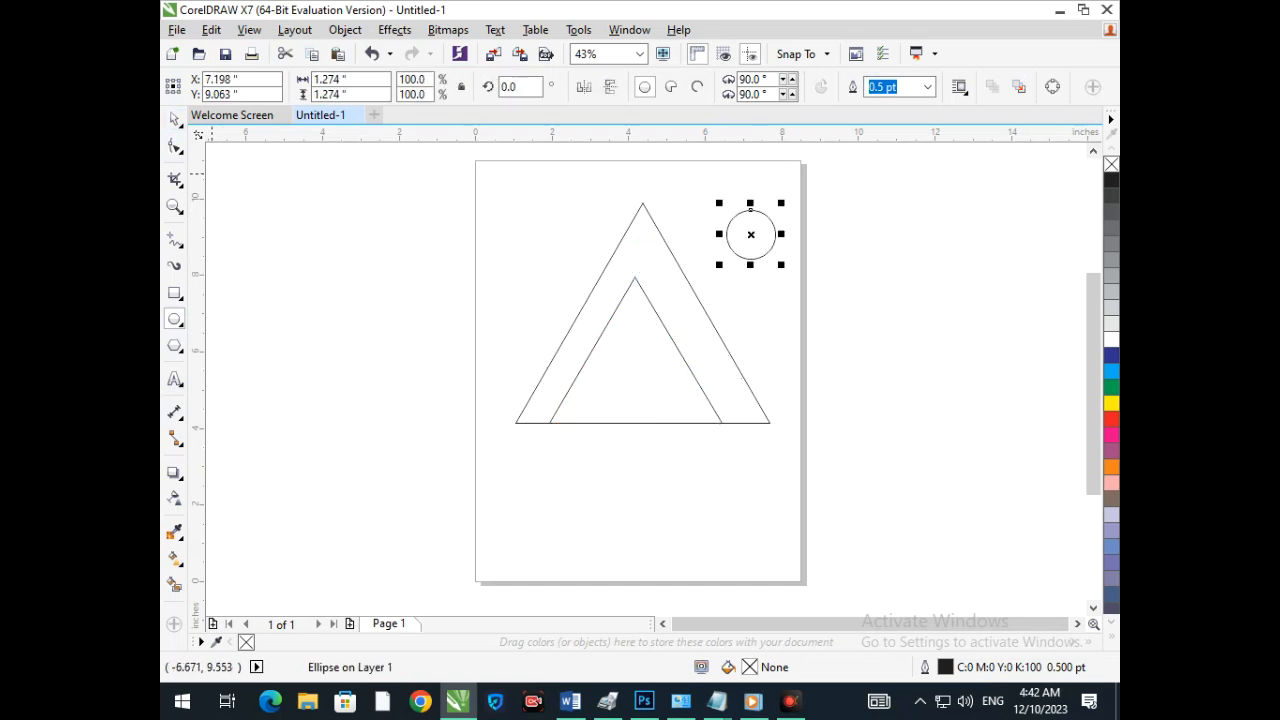
{"action": "left_click", "coordinate": [174, 119]}
{"action": "left_click", "coordinate": [284, 267]}
- Move the circle between the two triangle apexes and scale it from its centre to about 1.1 inches
{"action": "left_click", "coordinate": [745, 254]}
{"action": "left_click_drag", "start_coordinate": [745, 254], "coordinate": [646, 279]}
{"action": "scroll", "coordinate": [647, 213], "scroll_direction": "up", "scroll_amount": 3}
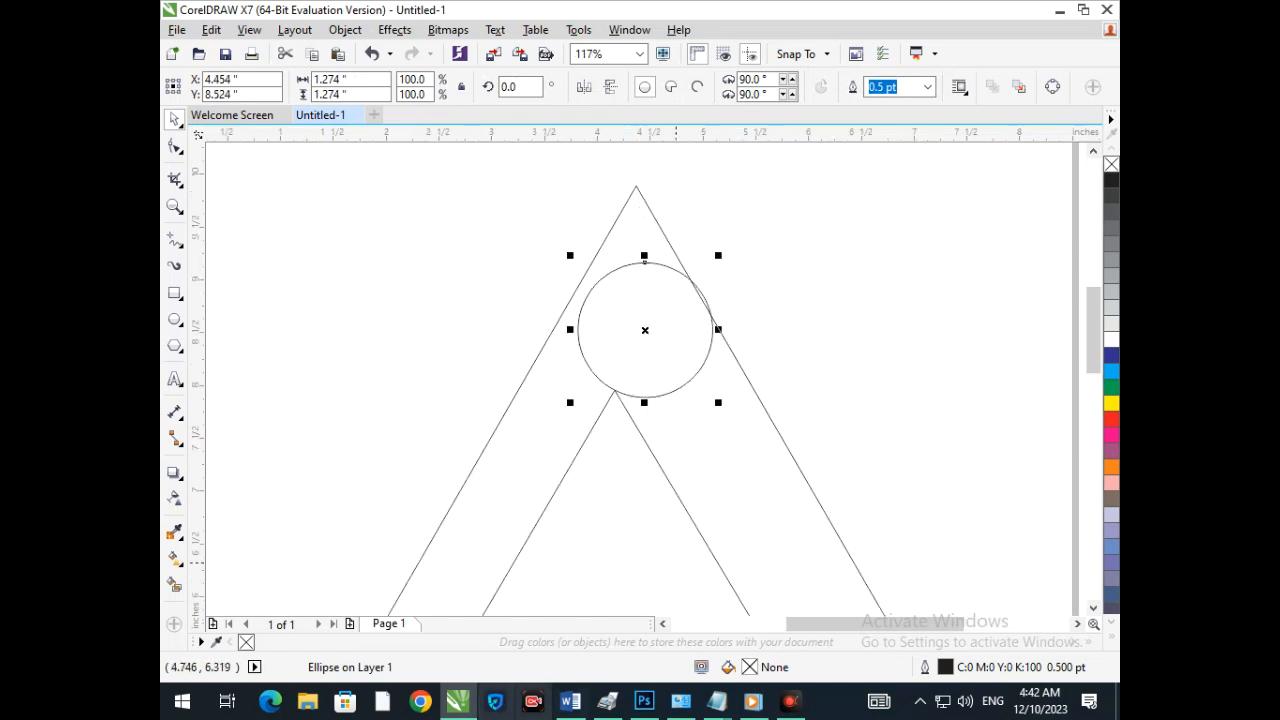
{"action": "left_click_drag", "start_coordinate": [571, 402], "coordinate": [583, 391]}
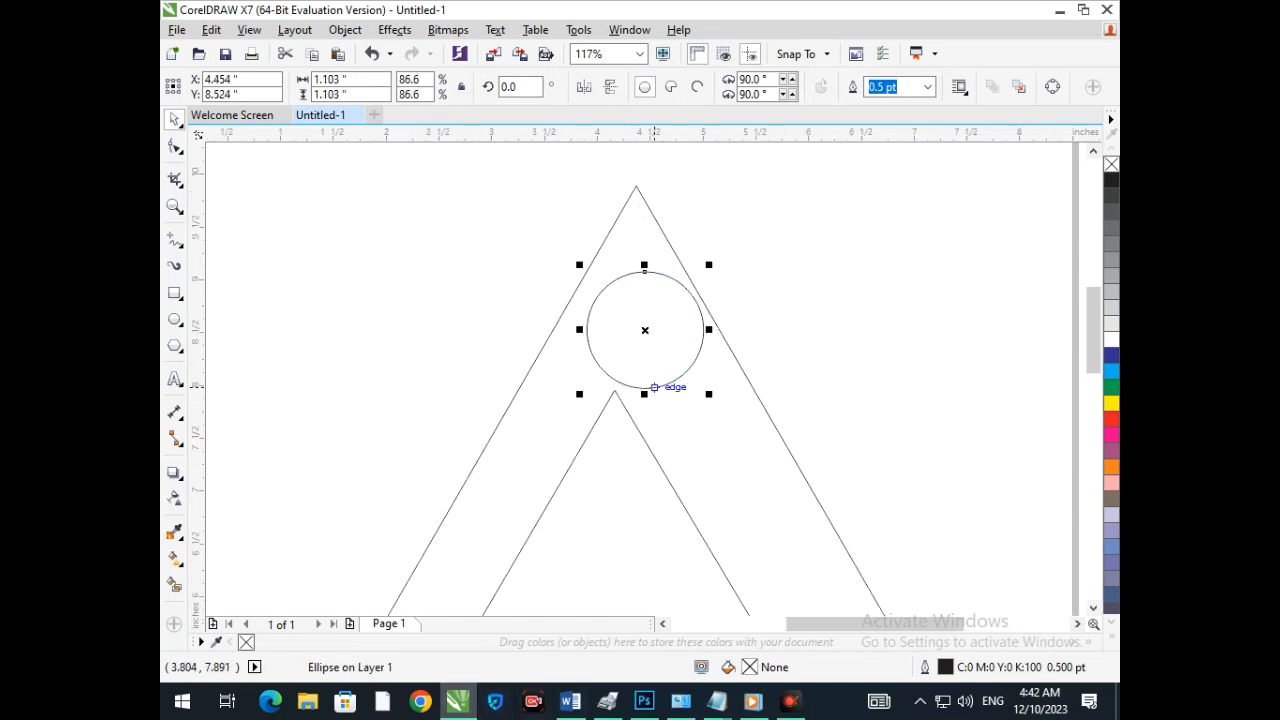
{"action": "left_click", "coordinate": [835, 336]}
{"action": "scroll", "coordinate": [710, 394], "scroll_direction": "down", "scroll_amount": 3}
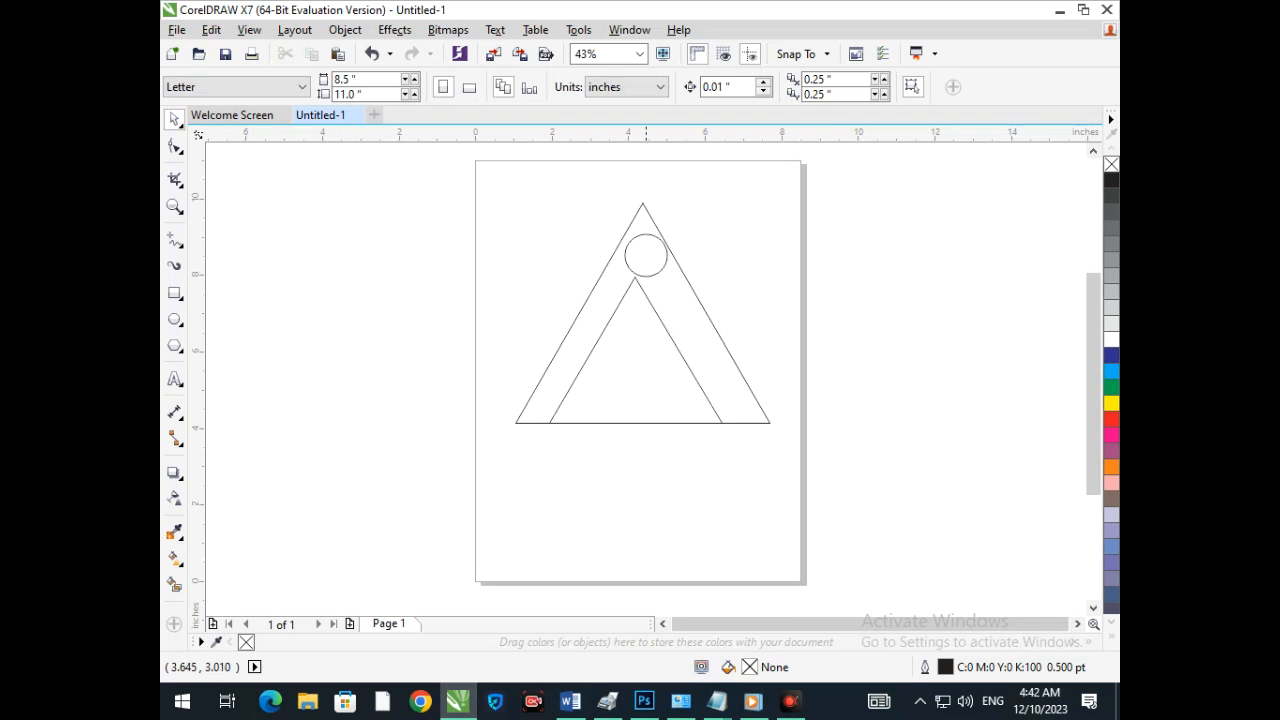
- Duplicate the circle as a slightly smaller concentric circle inside it
{"action": "scroll", "coordinate": [702, 228], "scroll_direction": "up", "scroll_amount": 4}
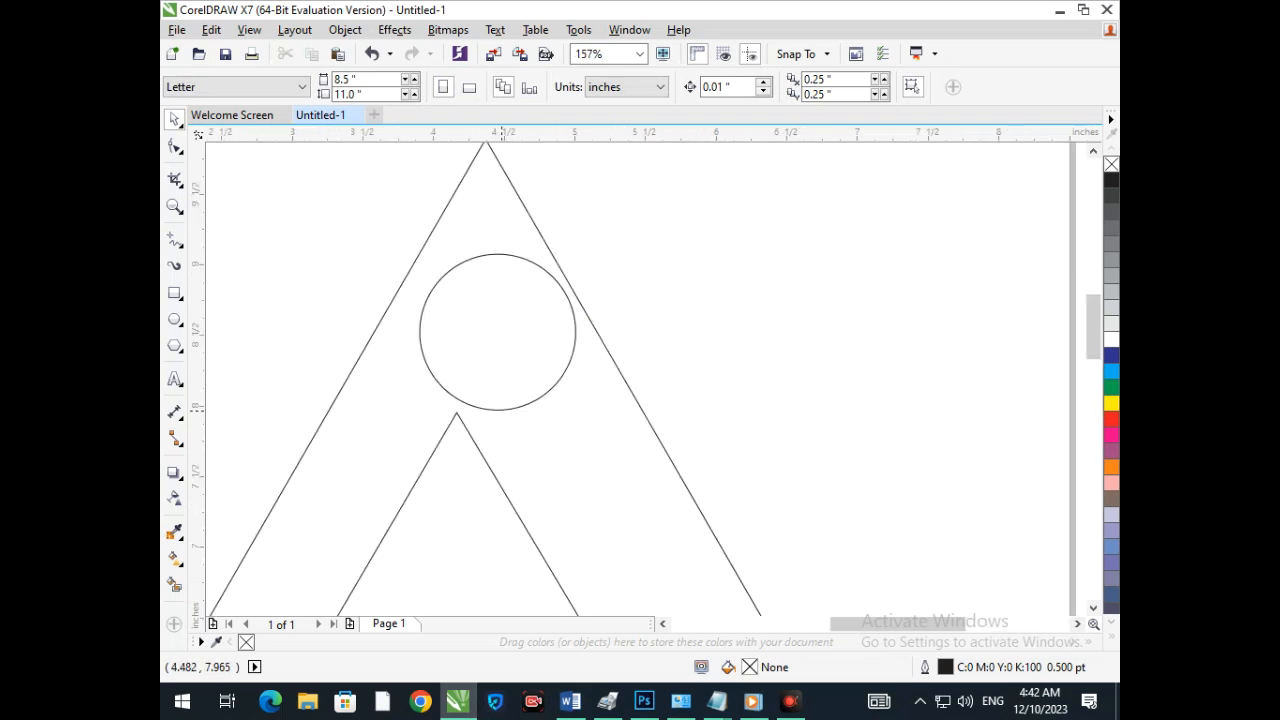
{"action": "left_click", "coordinate": [500, 410]}
{"action": "left_click_drag", "start_coordinate": [412, 415], "coordinate": [421, 416]}
{"action": "right_click", "coordinate": [421, 416]}
- Apply Smart Fill to the ring and the inner circle, and recolour the inner circle's fill blue (C:100 M:100 Y:0 K:0)
{"action": "left_click", "coordinate": [174, 585]}
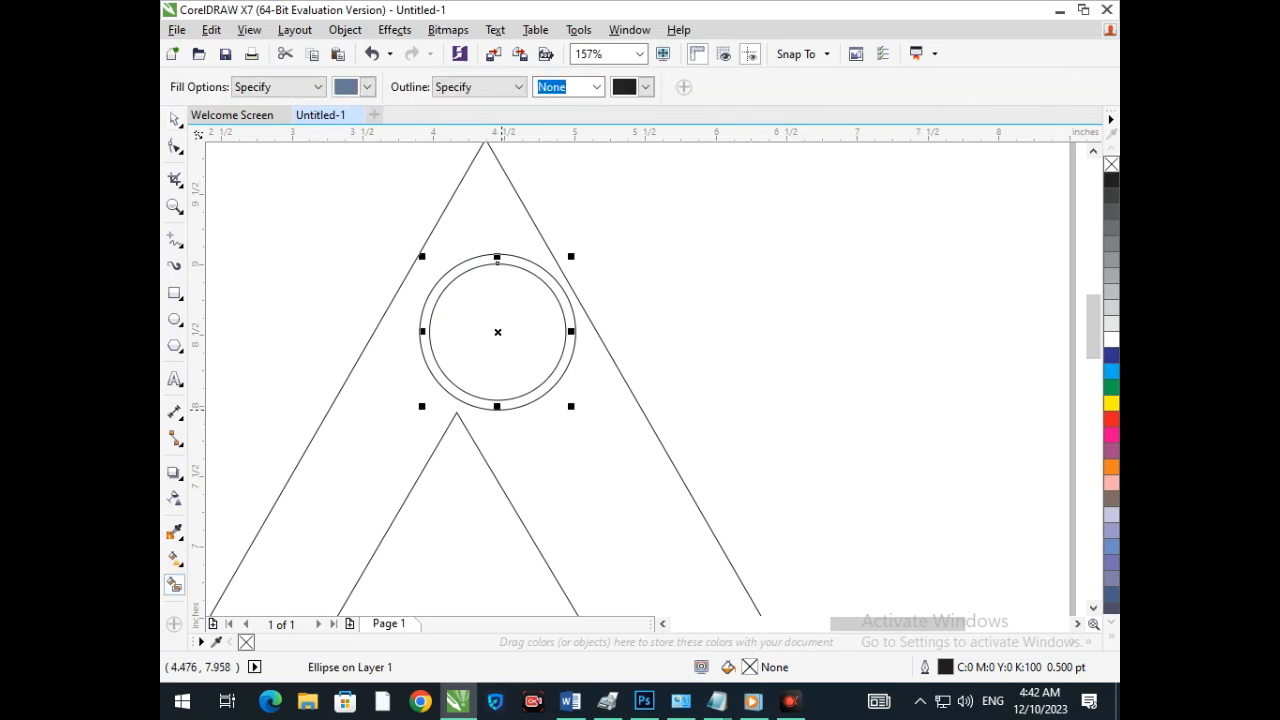
{"action": "left_click", "coordinate": [500, 404]}
{"action": "left_click", "coordinate": [498, 375]}
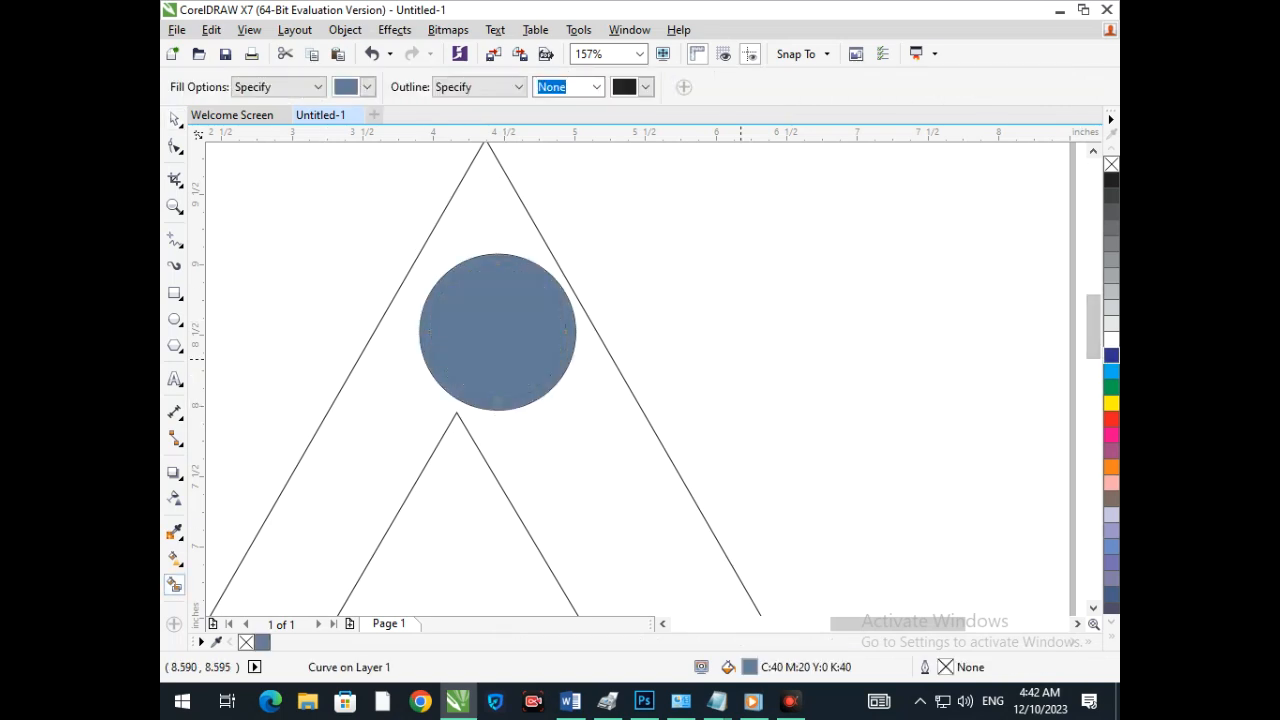
{"action": "left_click", "coordinate": [1111, 356]}
{"action": "key", "text": "shift+F4"}
{"action": "left_click", "coordinate": [174, 118]}
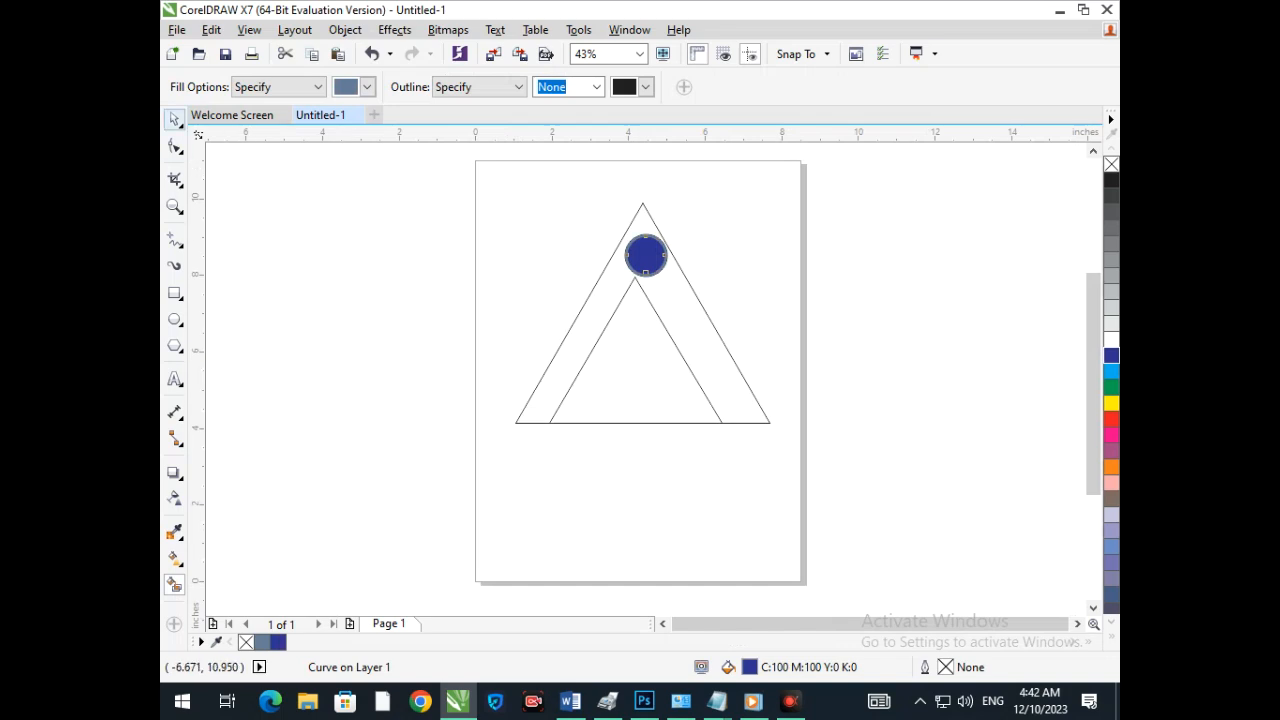
- Move the circles aside past the page's right edge and Smart Fill the band between the triangles in green (C:100 M:0 Y:100 K:0)
{"action": "left_click_drag", "start_coordinate": [575, 225], "coordinate": [722, 298]}
{"action": "left_click_drag", "start_coordinate": [646, 256], "coordinate": [810, 268]}
{"action": "left_click", "coordinate": [174, 584]}
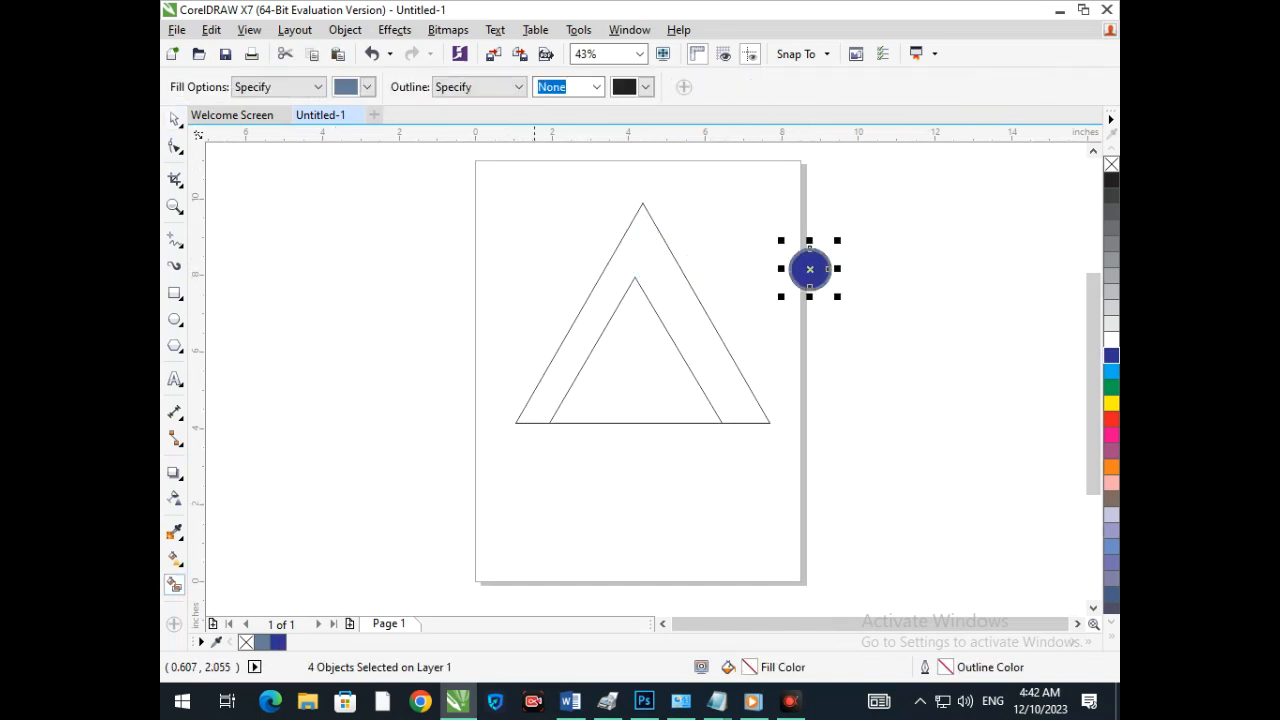
{"action": "left_click", "coordinate": [585, 340]}
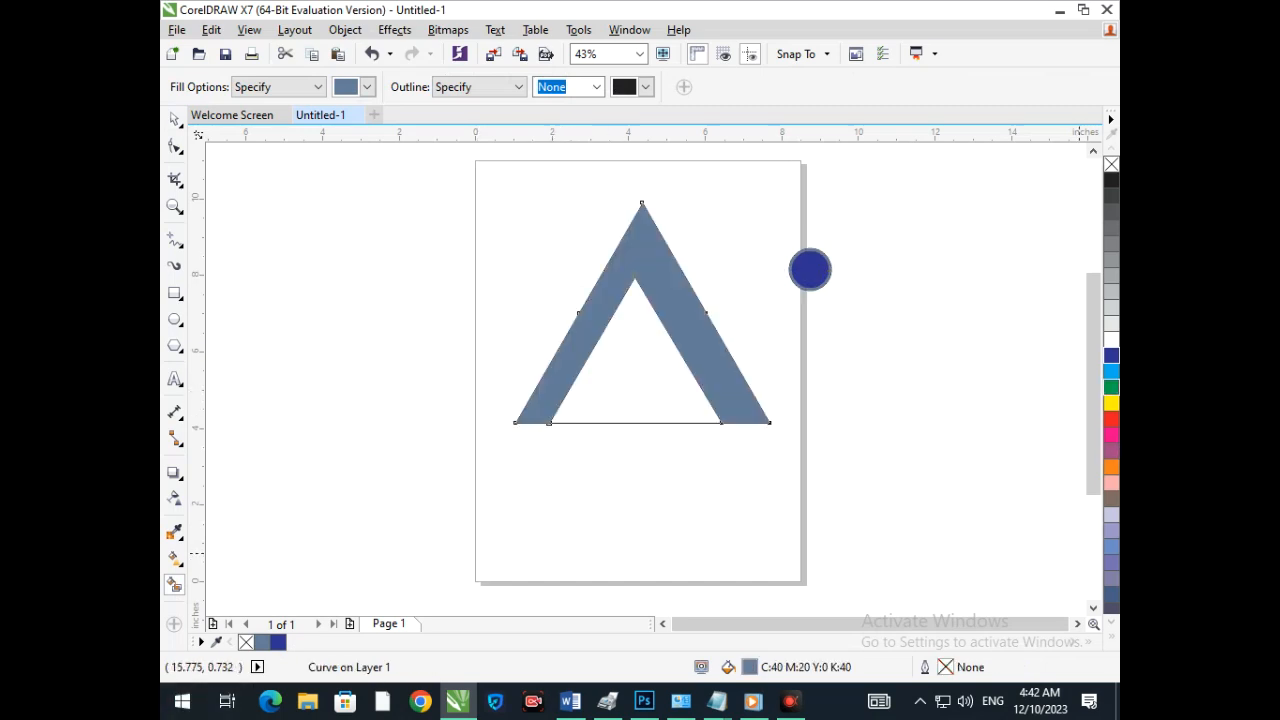
{"action": "left_click", "coordinate": [1111, 387]}
{"action": "left_click", "coordinate": [174, 119]}
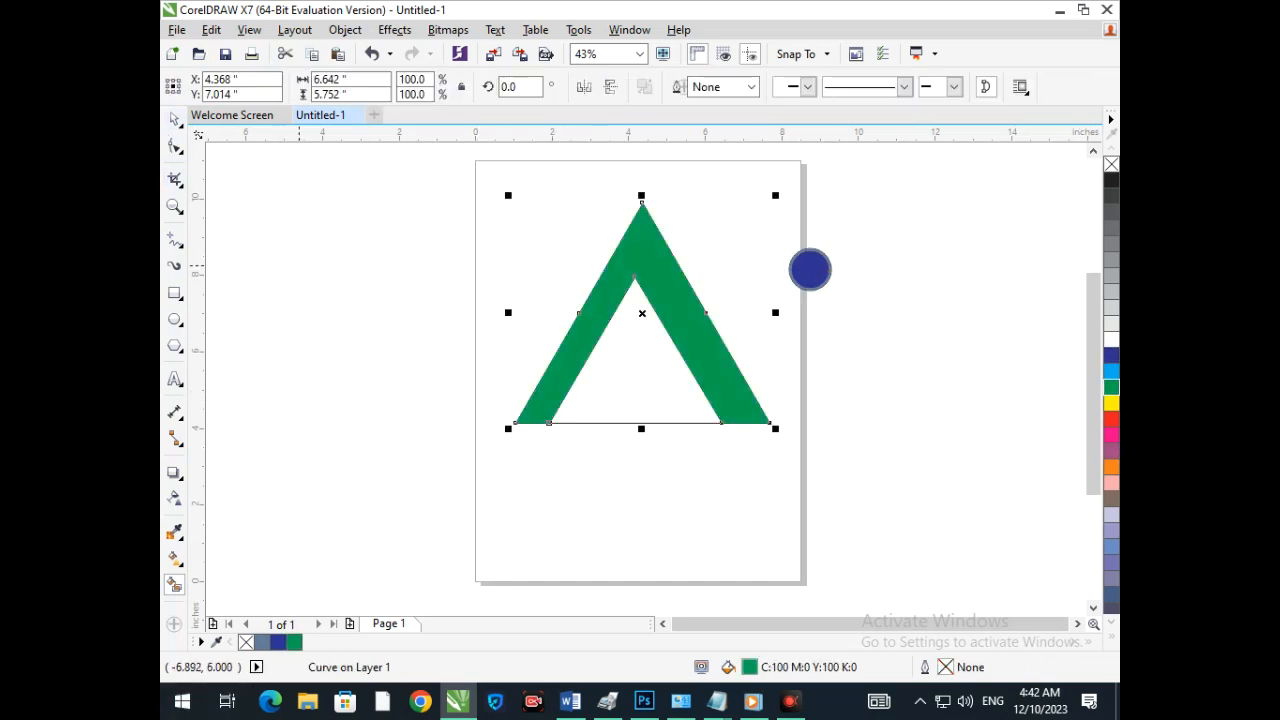
{"action": "left_click", "coordinate": [617, 215]}
- Move the grouped-together circle objects back onto the green shape, just above and right of the inner apex
{"action": "left_click_drag", "start_coordinate": [737, 211], "coordinate": [972, 354]}
{"action": "left_click_drag", "start_coordinate": [800, 269], "coordinate": [636, 266]}
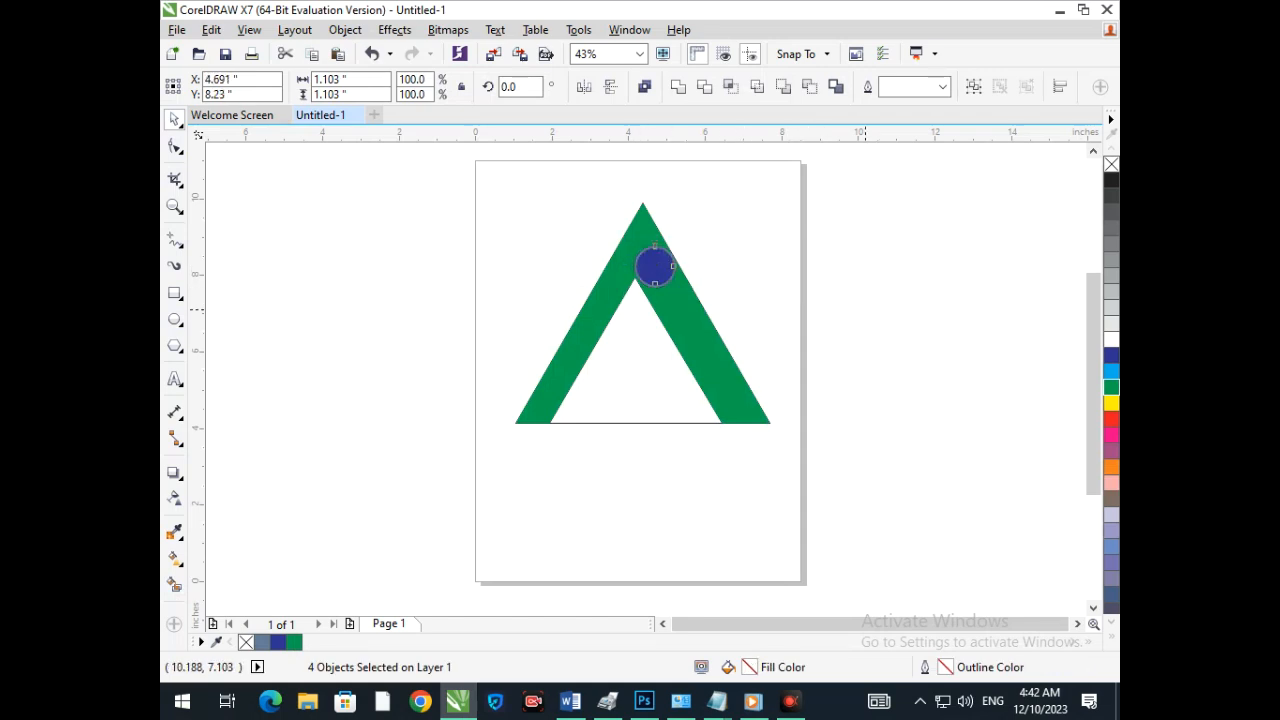
{"action": "left_click", "coordinate": [865, 310]}
{"action": "key", "text": "F2"}
{"action": "left_click_drag", "start_coordinate": [578, 219], "coordinate": [703, 314]}
{"action": "key", "text": "F3"}
{"action": "key", "text": "F2"}
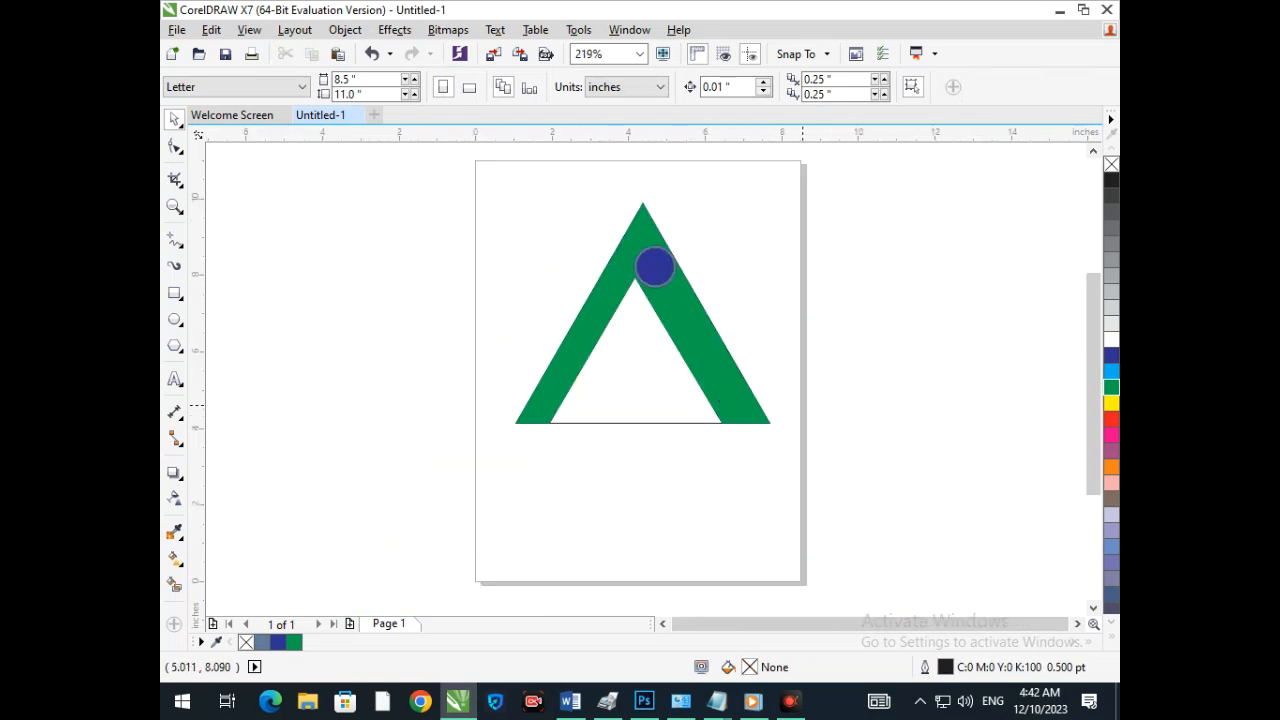
- Scale all the circle objects together from their centre to about 1.05 inches to fit inside the green band
{"action": "left_click_drag", "start_coordinate": [578, 224], "coordinate": [724, 331]}
{"action": "left_click_drag", "start_coordinate": [432, 214], "coordinate": [853, 438]}
{"action": "left_click_drag", "start_coordinate": [572, 436], "coordinate": [576, 432]}
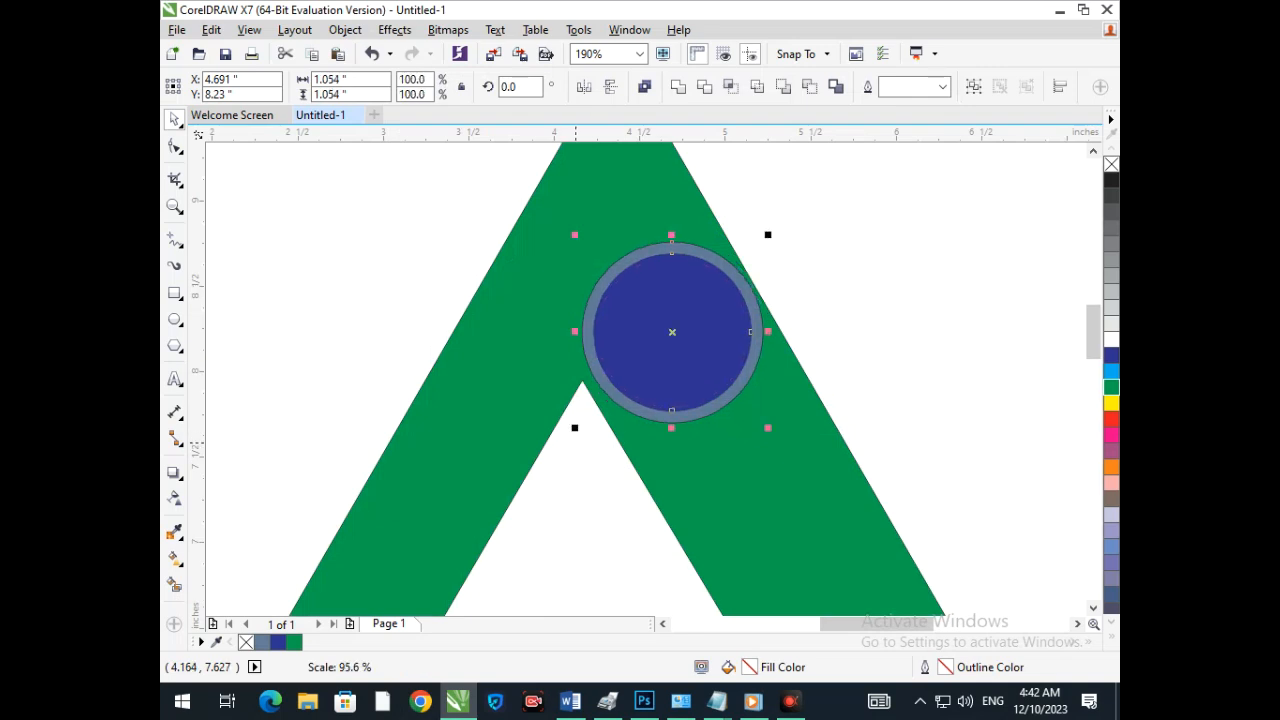
{"action": "key", "text": "F3"}
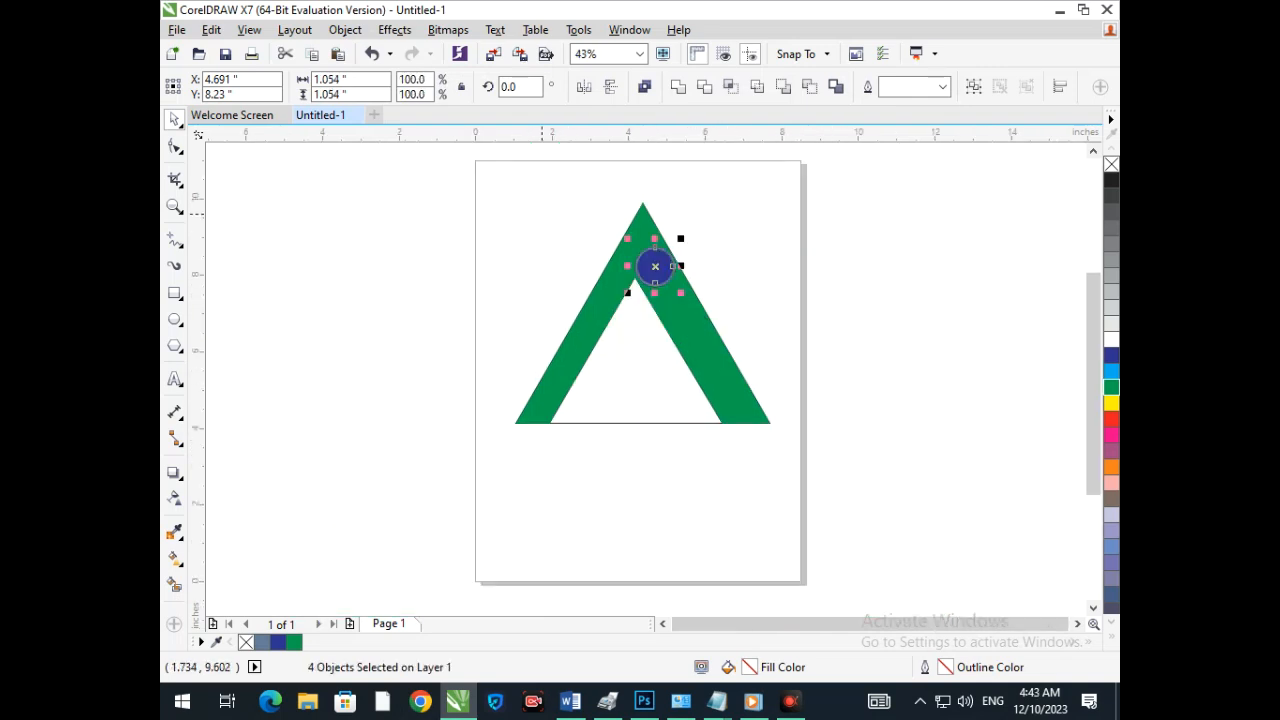
- Nudge the circle objects two increments left and one increment down within the green band
{"action": "key", "text": "F2"}
{"action": "left_click_drag", "start_coordinate": [542, 214], "coordinate": [773, 366]}
{"action": "left_click", "coordinate": [722, 224]}
{"action": "left_click_drag", "start_coordinate": [720, 225], "coordinate": [538, 418]}
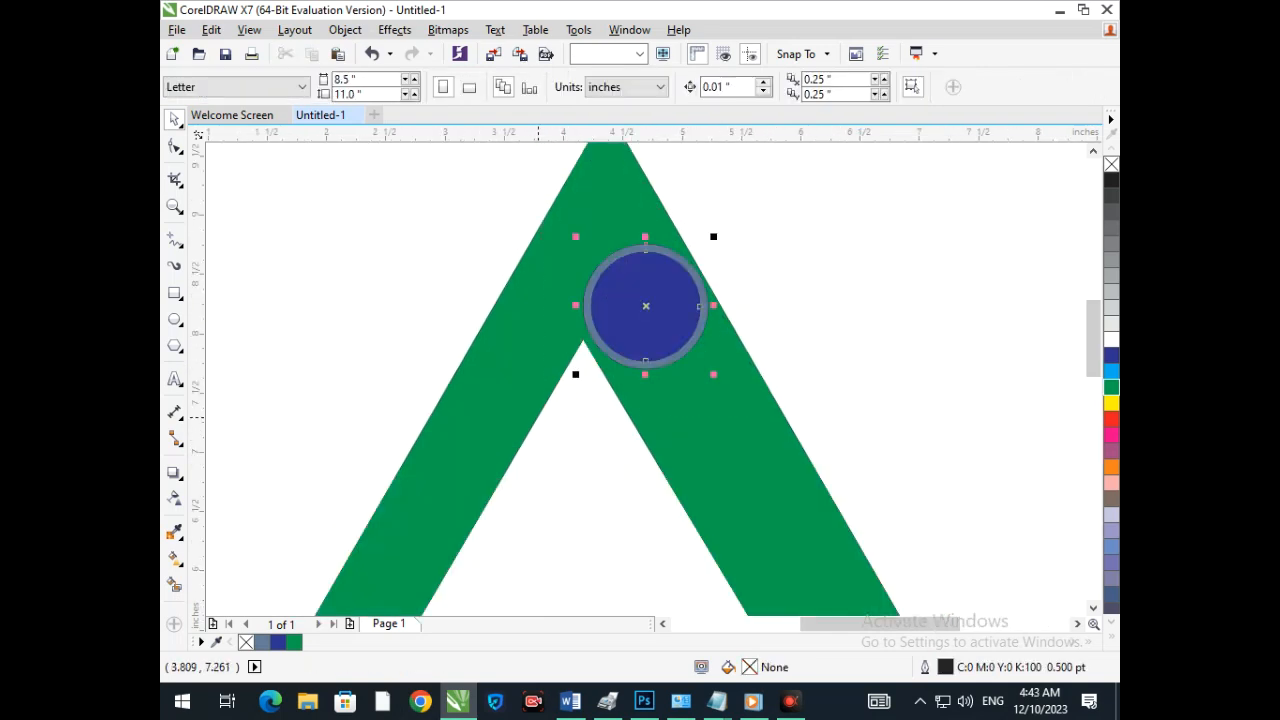
{"action": "key", "text": "Left"}
{"action": "key", "text": "Left"}
{"action": "key", "text": "Down"}
{"action": "key", "text": "Escape"}
{"action": "key", "text": "F3"}
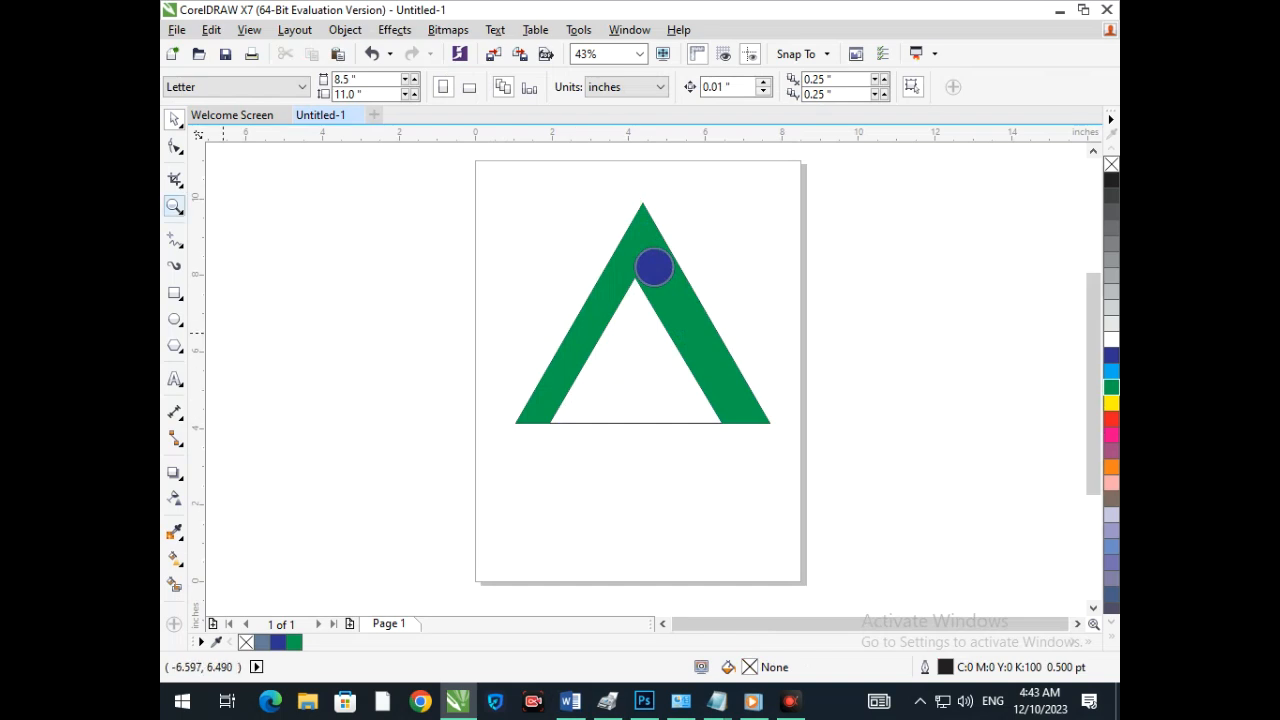
- Remove the baseline segment between the two green legs with the Virtual Segment Delete tool
{"action": "left_click", "coordinate": [175, 180]}
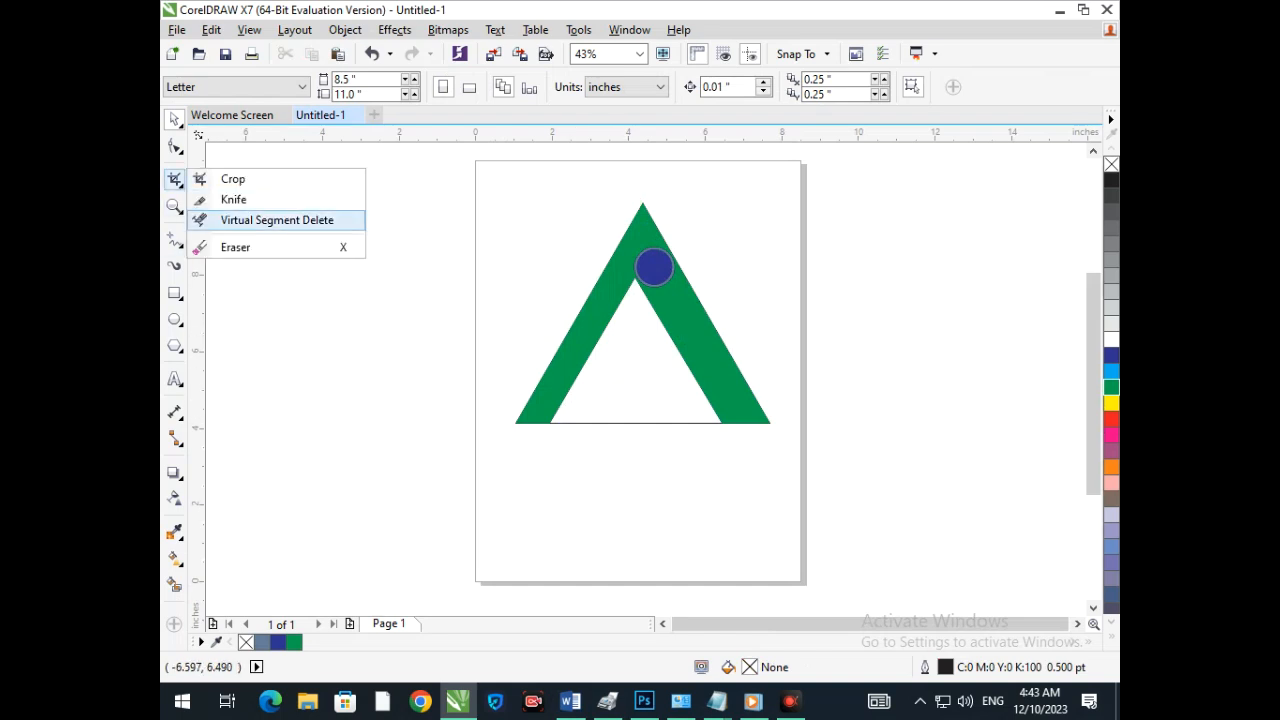
{"action": "left_click", "coordinate": [277, 220]}
{"action": "left_click", "coordinate": [636, 423]}
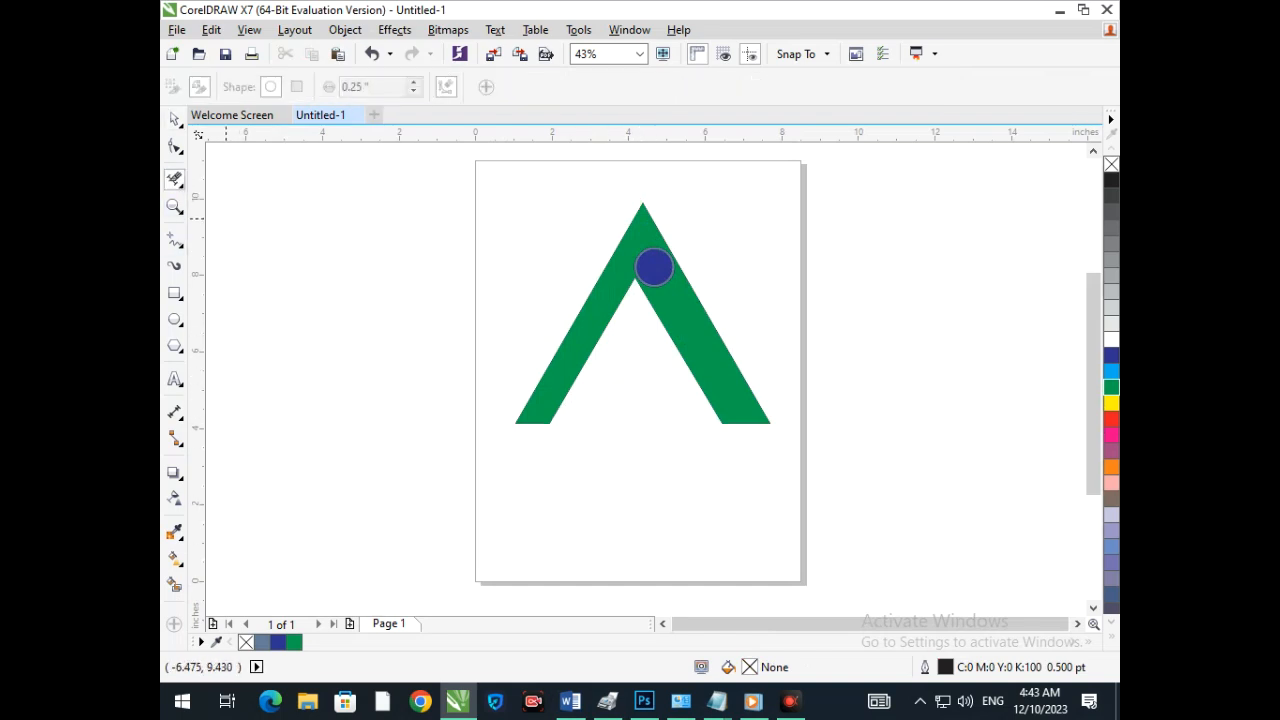
{"action": "left_click", "coordinate": [175, 119]}
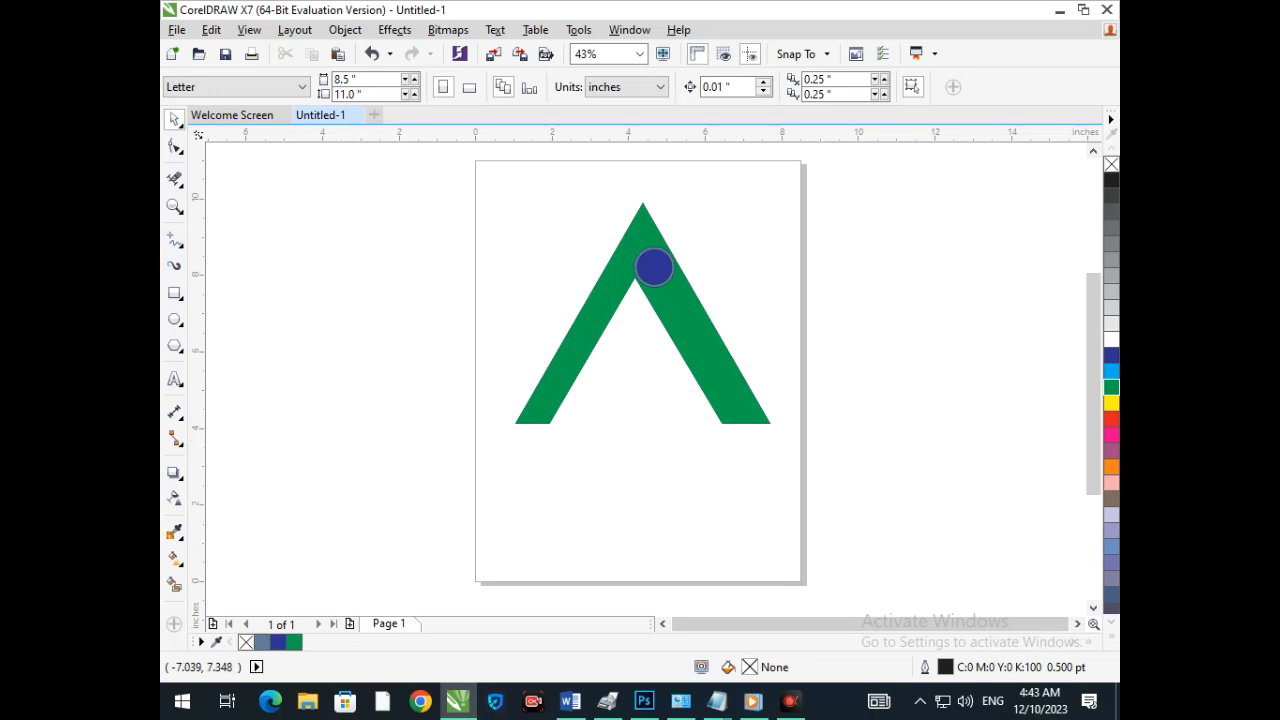
- Draw three zigzagging 2-point lines across each of the green legs, dividing them into angled sections
{"action": "left_click", "coordinate": [181, 246]}
{"action": "left_click", "coordinate": [250, 260]}
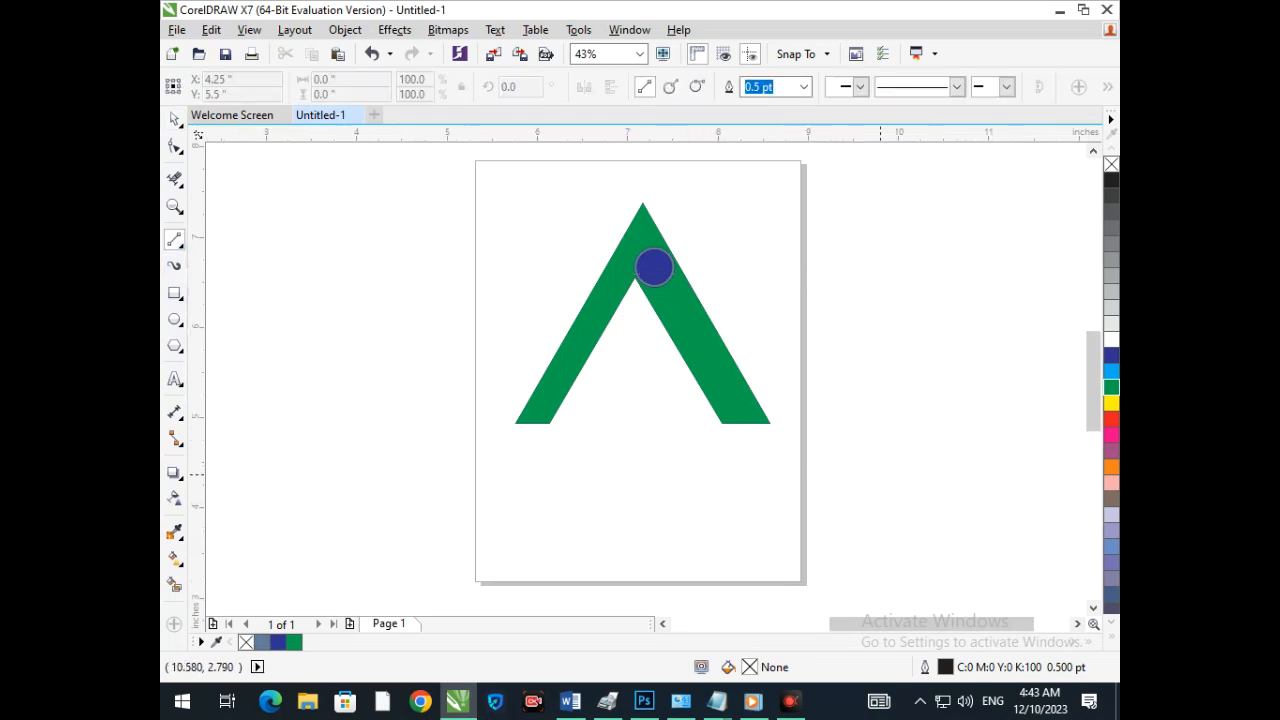
{"action": "scroll", "coordinate": [829, 368], "scroll_direction": "up", "scroll_amount": 1}
{"action": "left_click_drag", "start_coordinate": [576, 494], "coordinate": [508, 177]}
{"action": "key", "text": "shift+F4"}
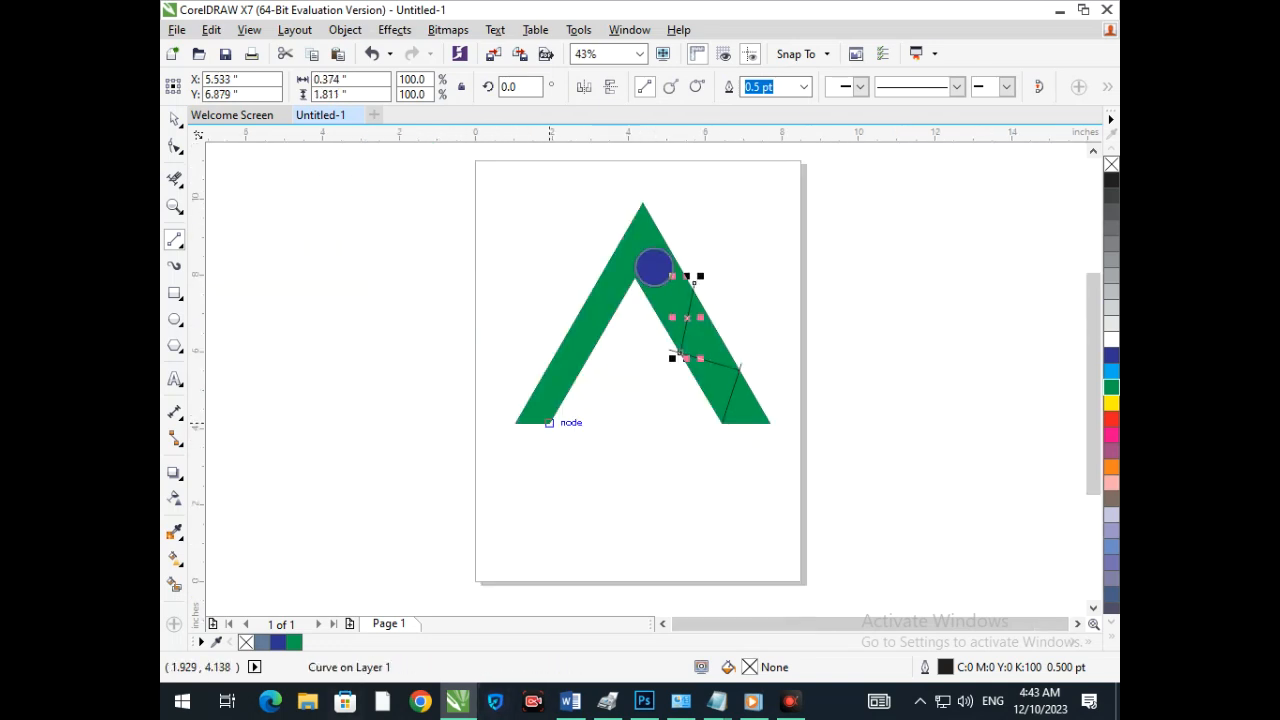
{"action": "left_click_drag", "start_coordinate": [557, 448], "coordinate": [563, 291]}
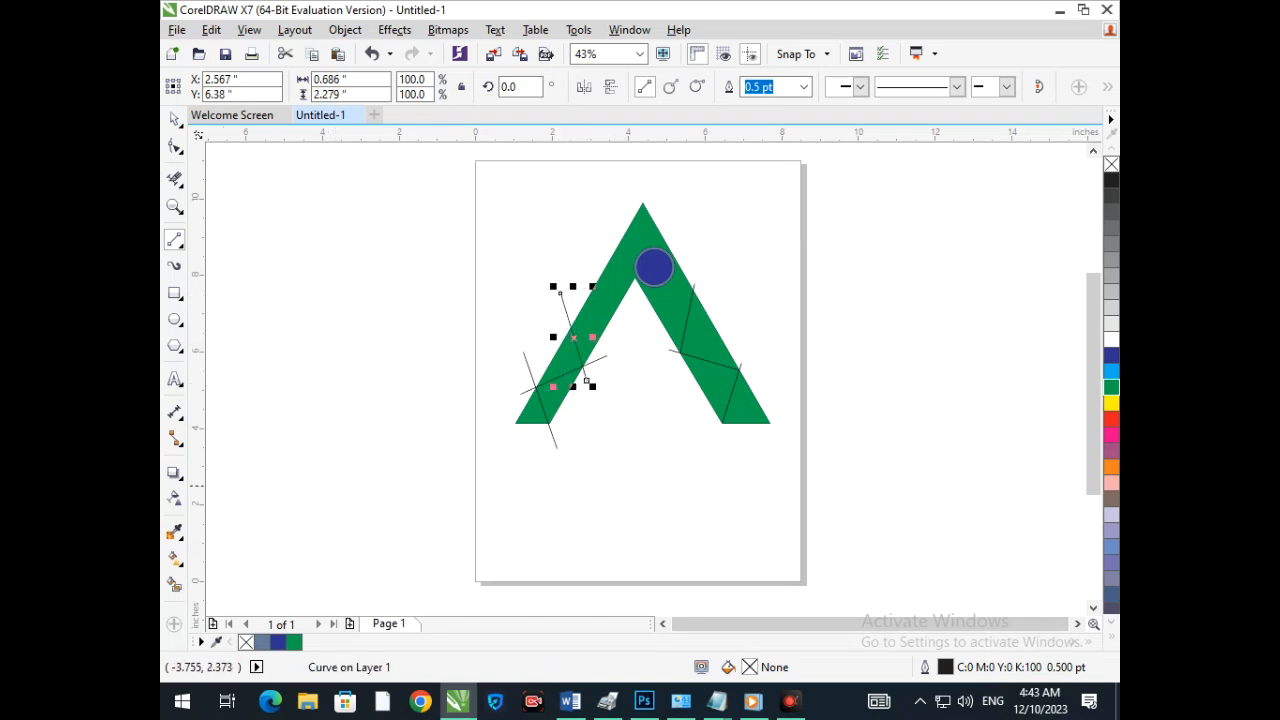
- Use Smart Fill to turn the three lower sections of each leg into separate filled shapes
{"action": "left_click", "coordinate": [174, 584]}
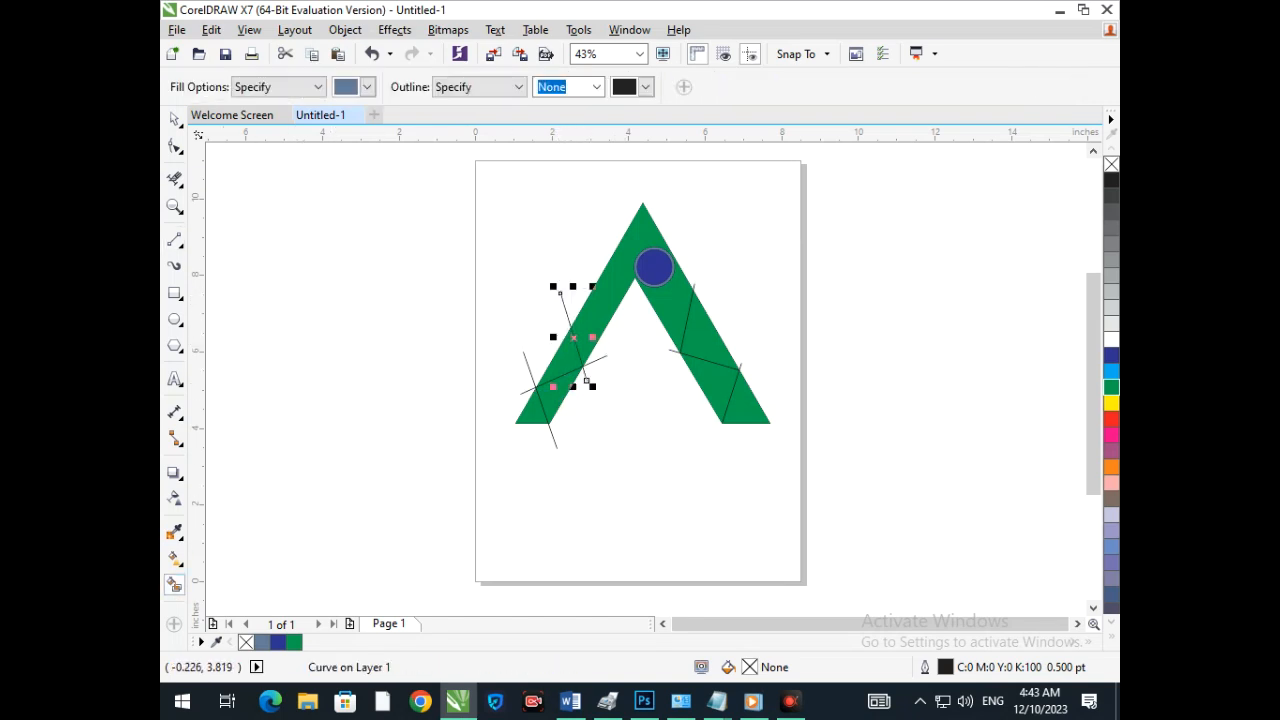
{"action": "left_click", "coordinate": [534, 410]}
{"action": "left_click", "coordinate": [552, 400]}
{"action": "left_click", "coordinate": [560, 358]}
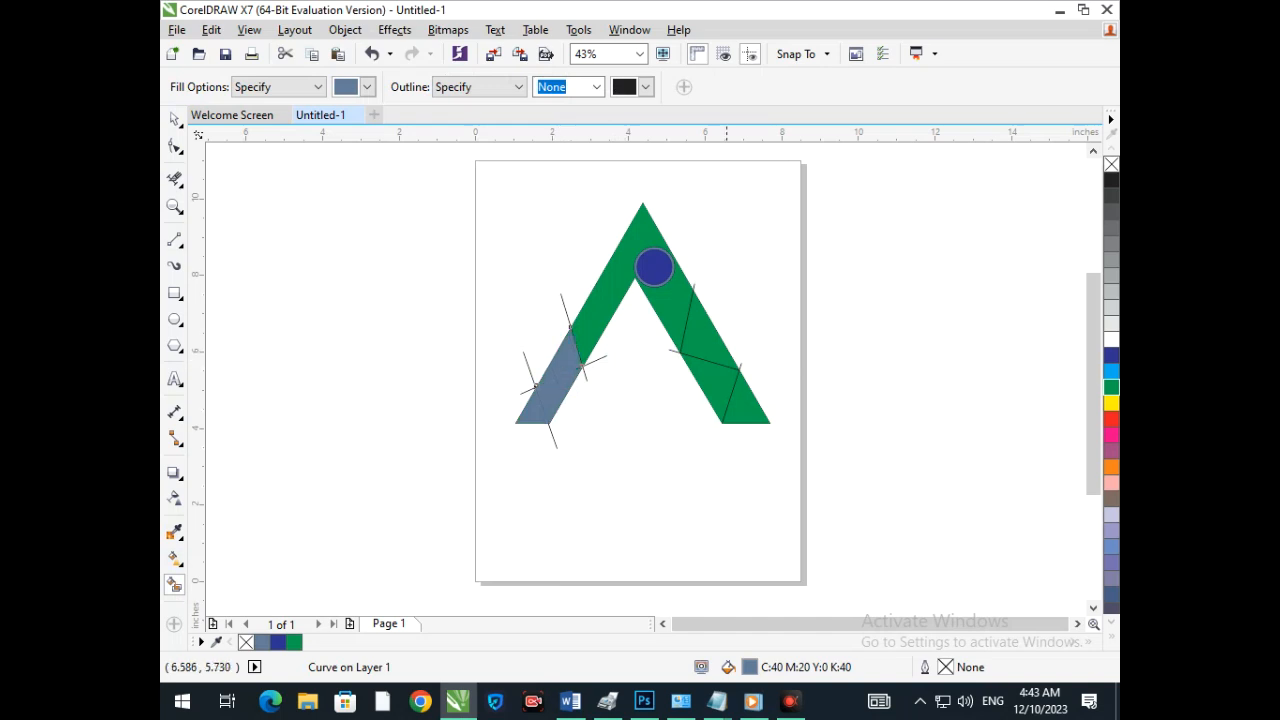
{"action": "left_click", "coordinate": [744, 405]}
{"action": "left_click", "coordinate": [712, 372]}
{"action": "left_click", "coordinate": [706, 312]}
- Recolour the right leg's sections orange at the foot, dark blue in the middle and light blue above
{"action": "left_click", "coordinate": [174, 118]}
{"action": "left_click", "coordinate": [748, 404]}
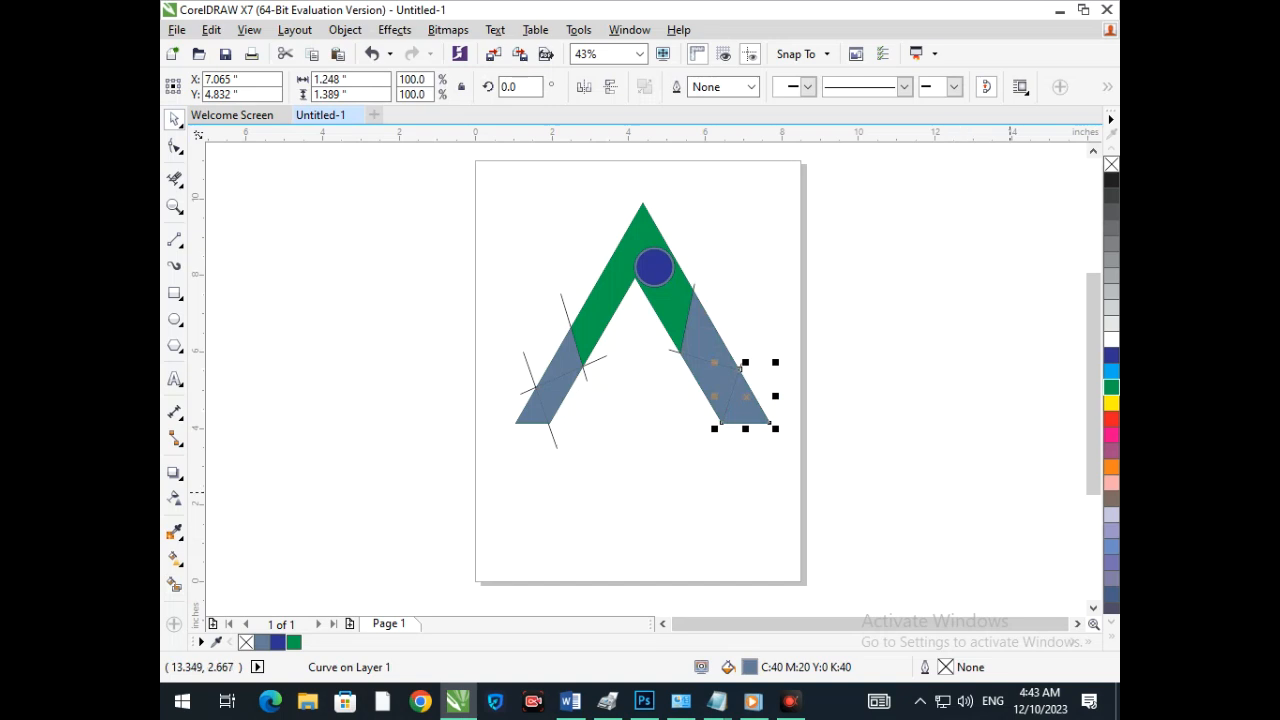
{"action": "left_click", "coordinate": [1111, 466]}
{"action": "right_click", "coordinate": [1111, 466]}
{"action": "left_click", "coordinate": [702, 379]}
{"action": "left_click", "coordinate": [1111, 356]}
{"action": "left_click", "coordinate": [800, 342]}
{"action": "left_click", "coordinate": [704, 335]}
{"action": "left_click", "coordinate": [1111, 371]}
{"action": "left_click", "coordinate": [490, 454]}
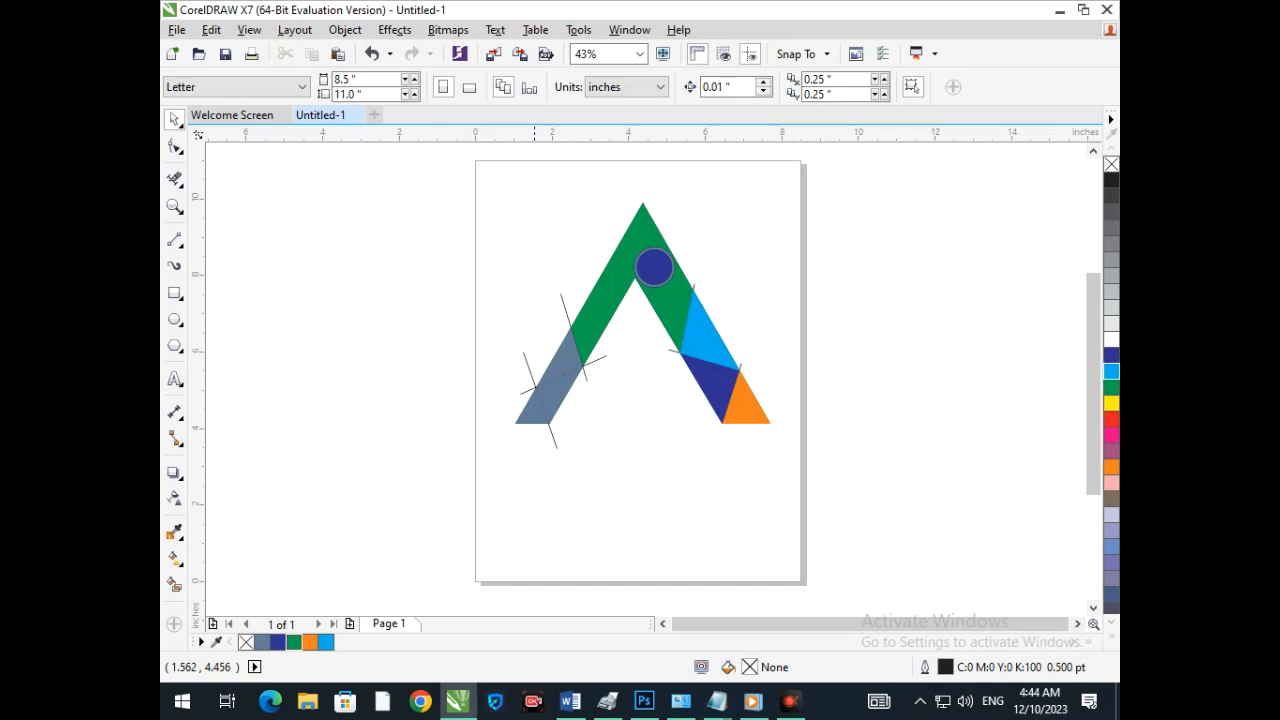
- Recolour the left leg's sections purple at the foot, pink in the middle and dark blue above
{"action": "left_click", "coordinate": [530, 416]}
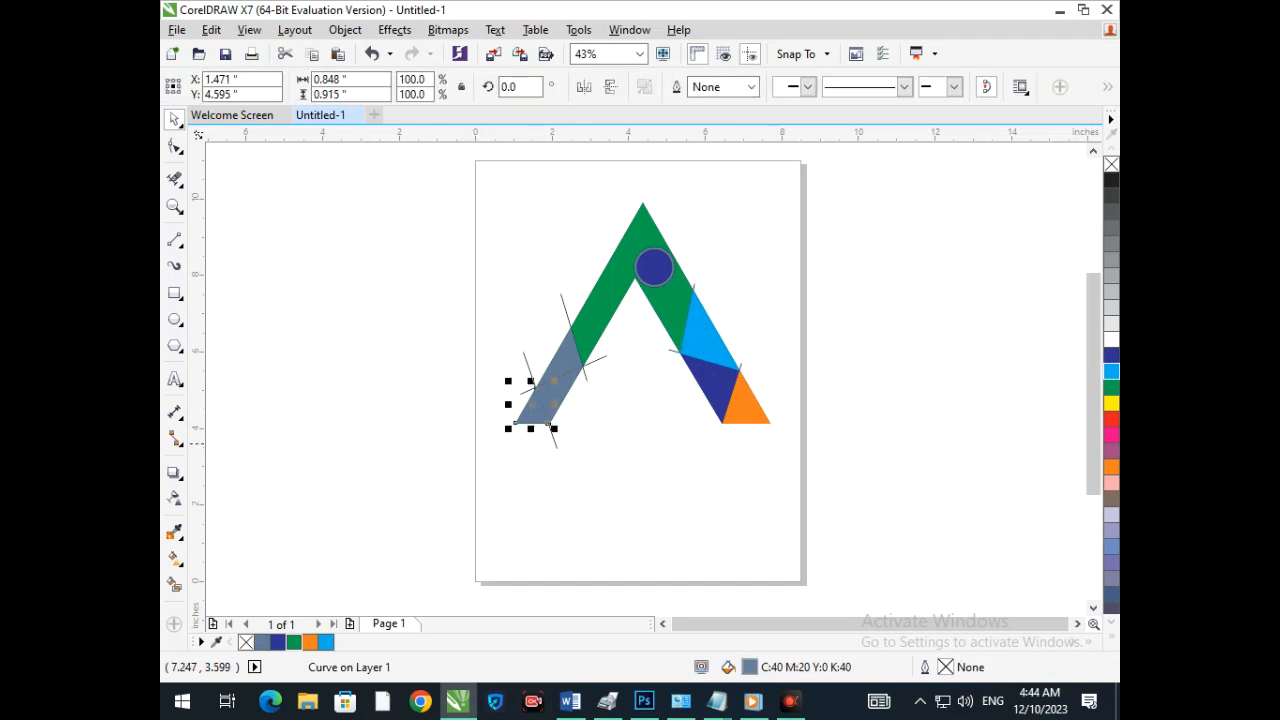
{"action": "left_click", "coordinate": [1111, 451]}
{"action": "left_click", "coordinate": [570, 537]}
{"action": "left_click", "coordinate": [558, 402]}
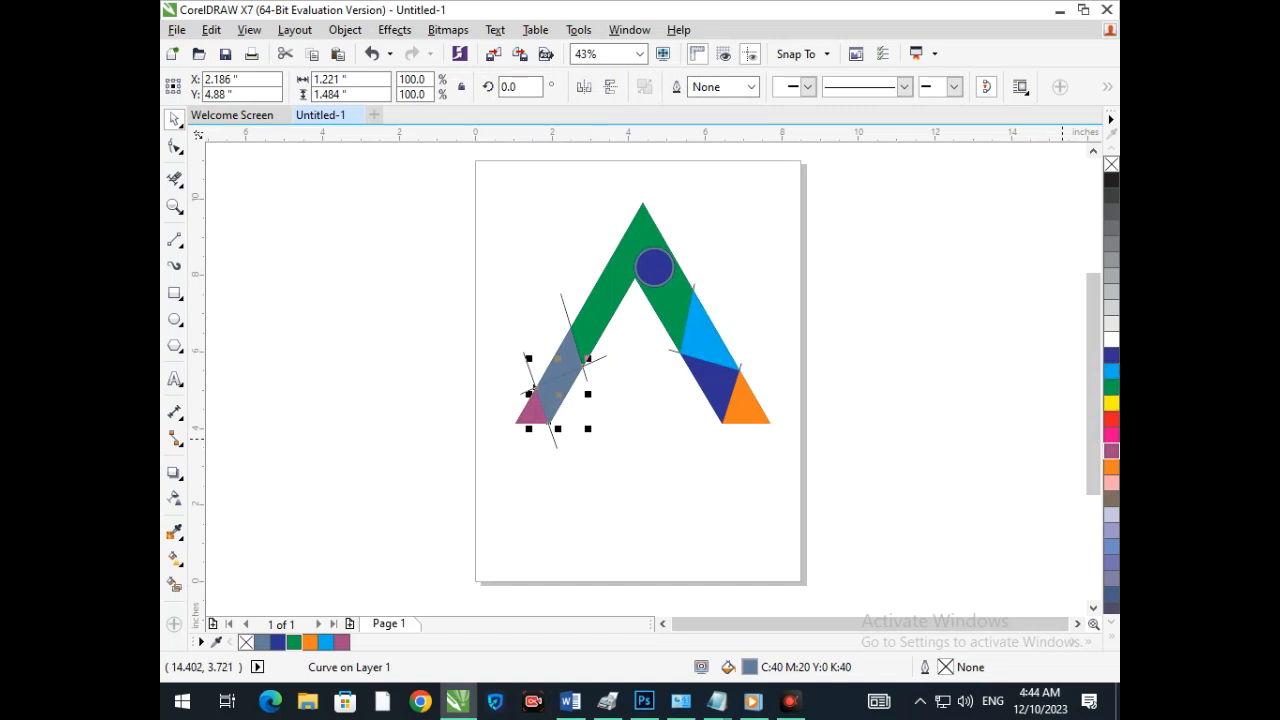
{"action": "left_click", "coordinate": [1111, 435]}
{"action": "right_click", "coordinate": [1111, 435]}
{"action": "left_click", "coordinate": [744, 459]}
{"action": "left_click", "coordinate": [562, 360]}
{"action": "left_click", "coordinate": [1111, 355]}
{"action": "right_click", "coordinate": [1111, 355]}
- Delete the three dividing lines that cross the left leg
{"action": "left_click", "coordinate": [597, 452]}
{"action": "left_click", "coordinate": [555, 439]}
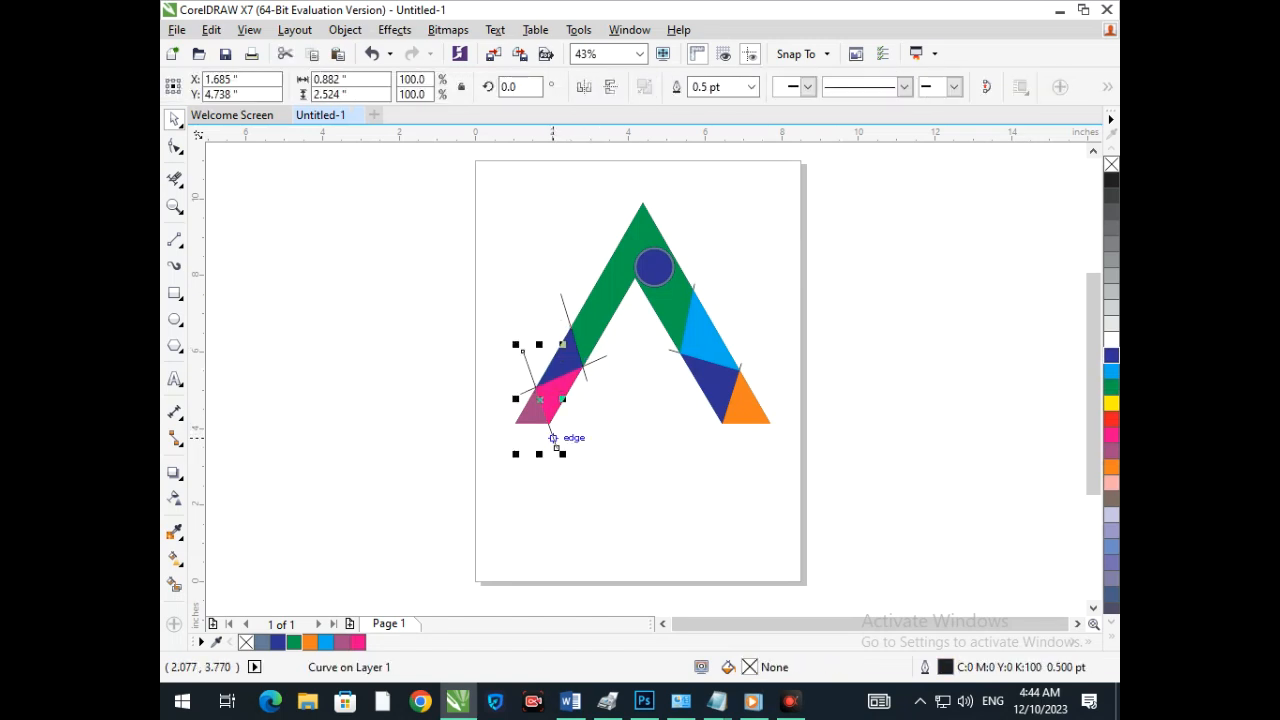
{"action": "key", "text": "Delete"}
{"action": "left_click", "coordinate": [585, 376]}
{"action": "key", "text": "Delete"}
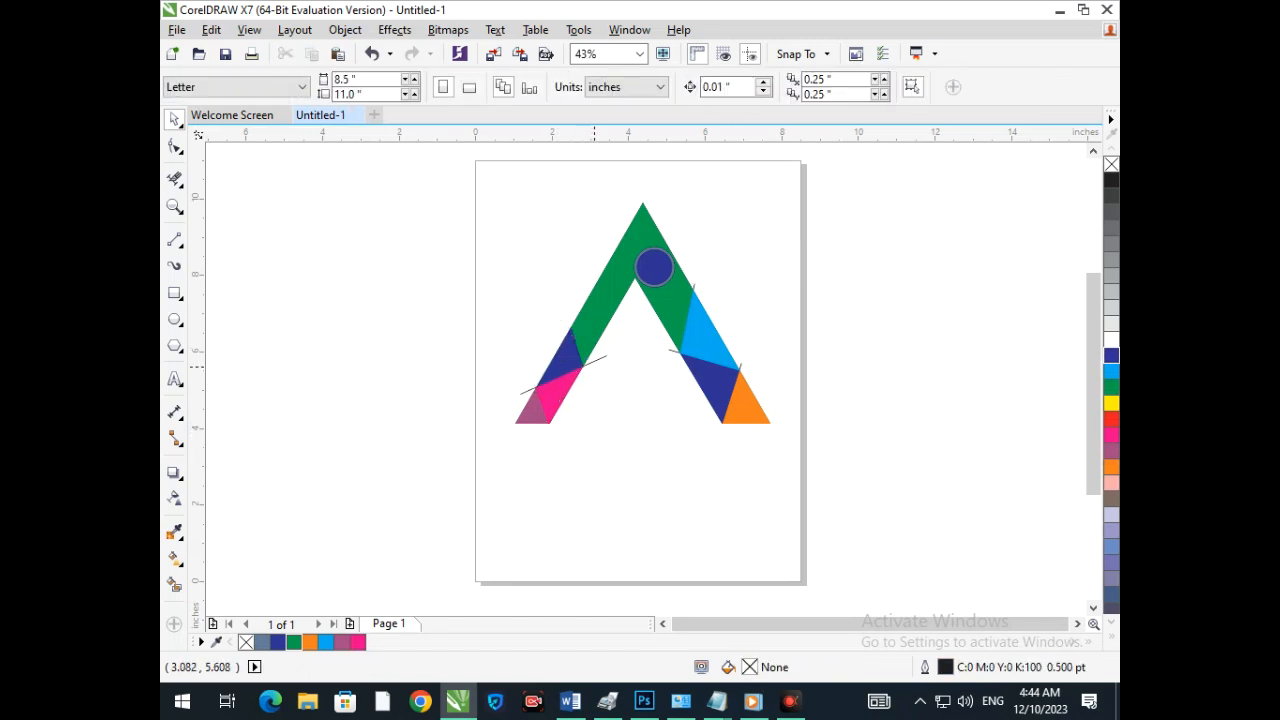
{"action": "left_click", "coordinate": [597, 359]}
{"action": "key", "text": "Delete"}
- Delete the three dividing lines that cross the right leg
{"action": "scroll", "coordinate": [676, 340], "scroll_direction": "up", "scroll_amount": 4}
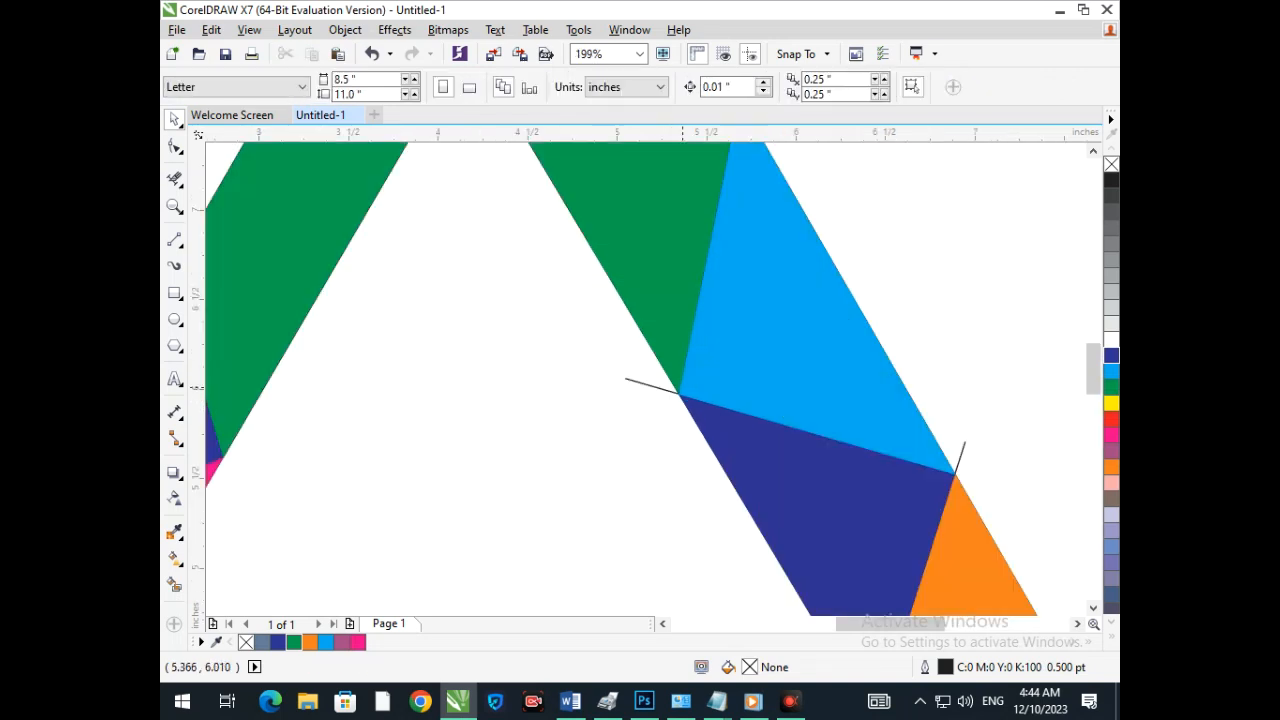
{"action": "left_click", "coordinate": [667, 391]}
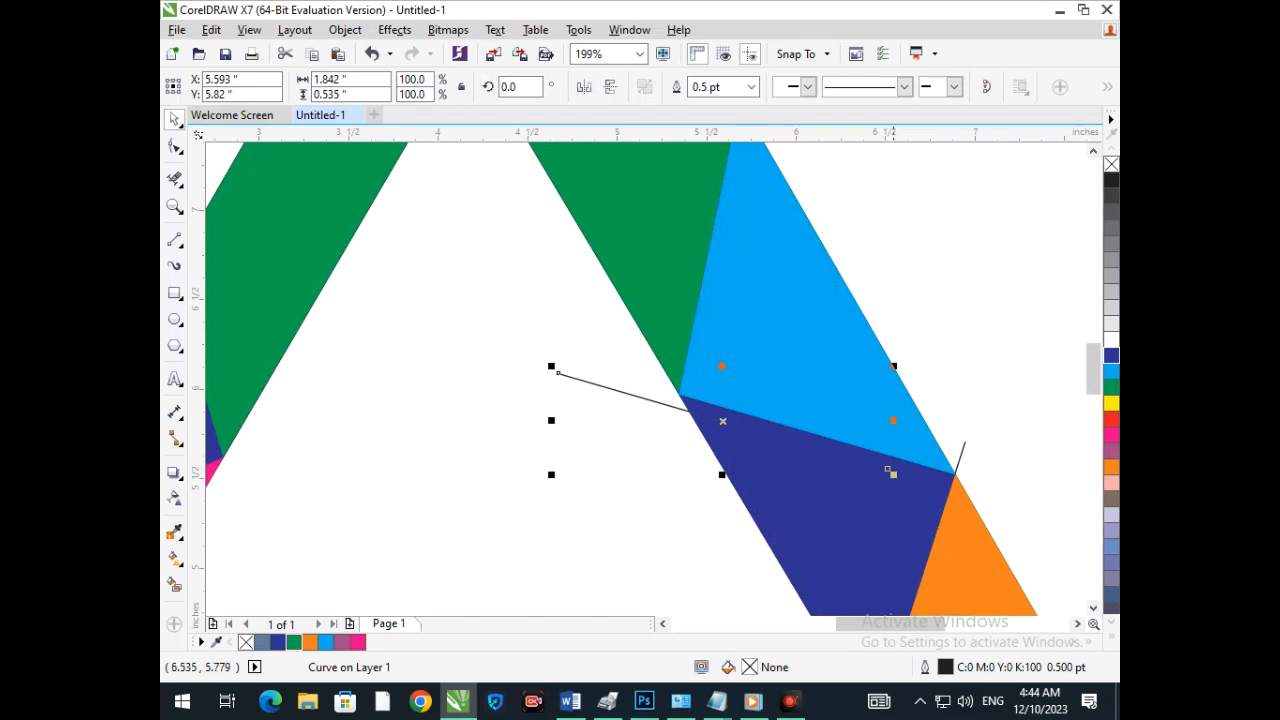
{"action": "key", "text": "Delete"}
{"action": "left_click", "coordinate": [963, 447]}
{"action": "key", "text": "Delete"}
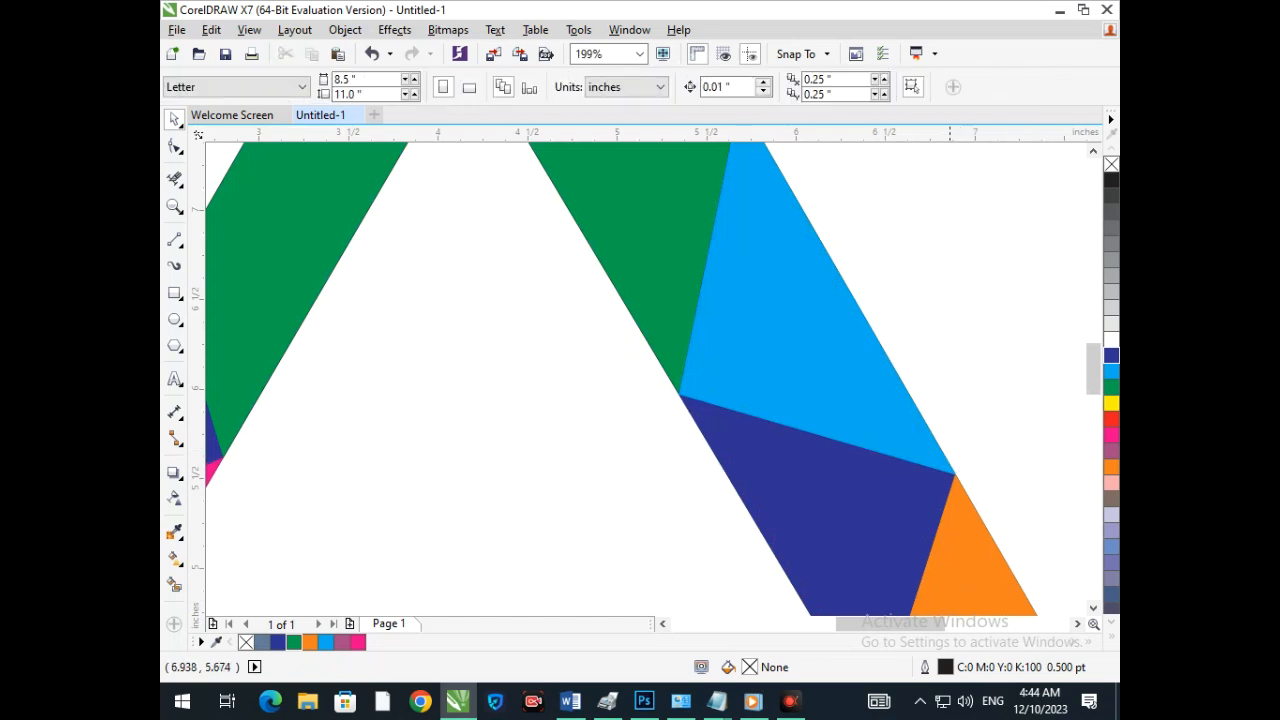
{"action": "scroll", "coordinate": [685, 348], "scroll_direction": "down", "scroll_amount": 3}
{"action": "scroll", "coordinate": [723, 284], "scroll_direction": "up", "scroll_amount": 3}
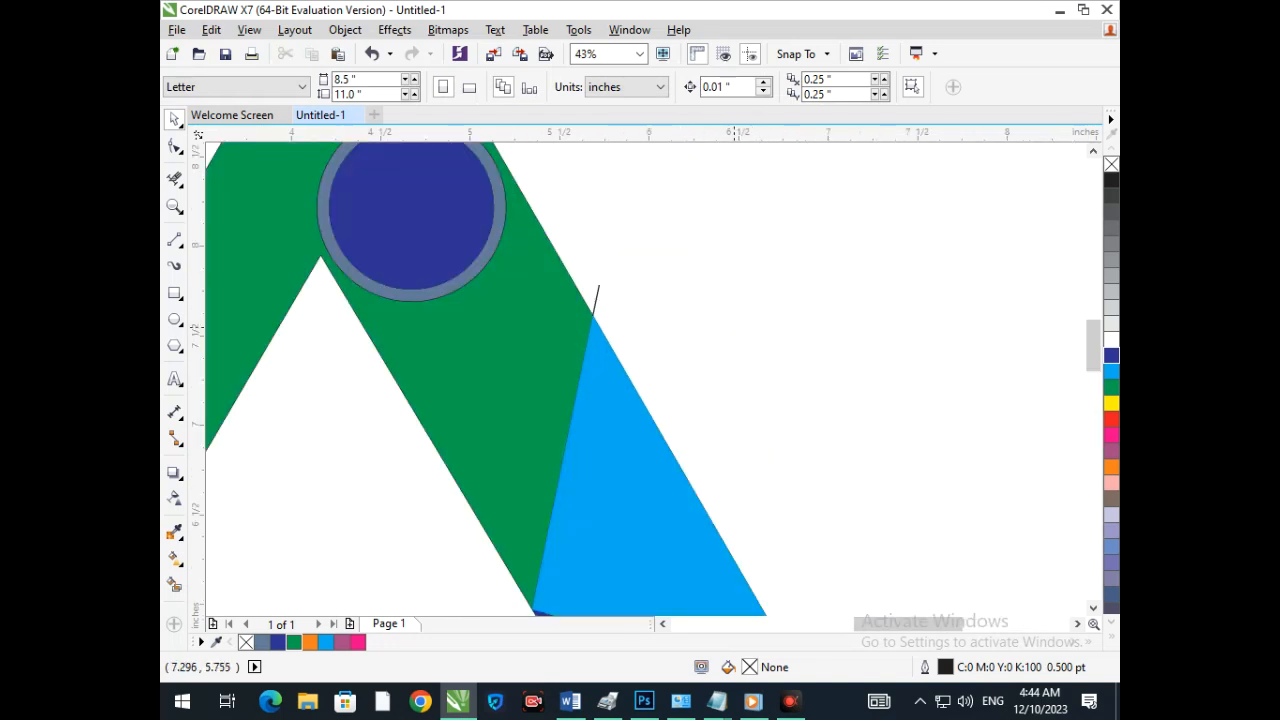
{"action": "left_click", "coordinate": [596, 296]}
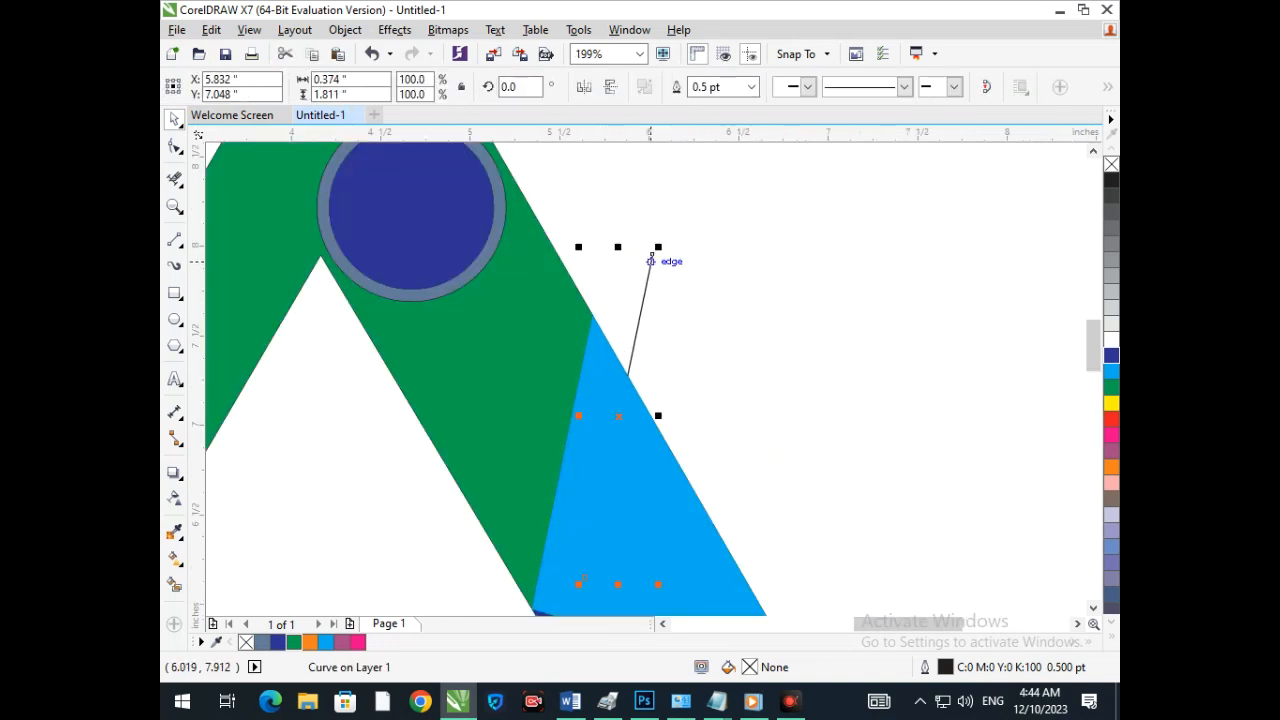
{"action": "key", "text": "Delete"}
{"action": "key", "text": "shift+F4"}
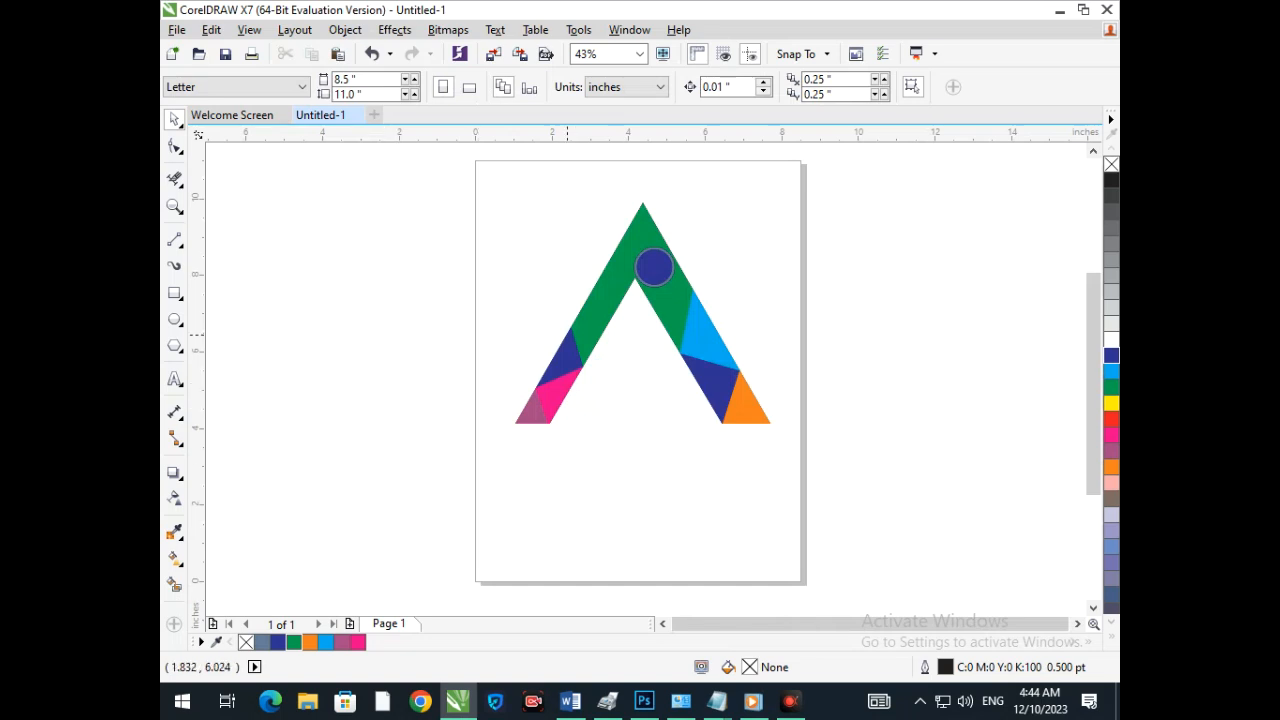
- Give the ring around the circle a yellow fill and yellow outline, keeping it in its original position
{"action": "left_click_drag", "start_coordinate": [634, 246], "coordinate": [769, 356]}
{"action": "key", "text": "shift+F4"}
{"action": "left_click_drag", "start_coordinate": [594, 225], "coordinate": [687, 404]}
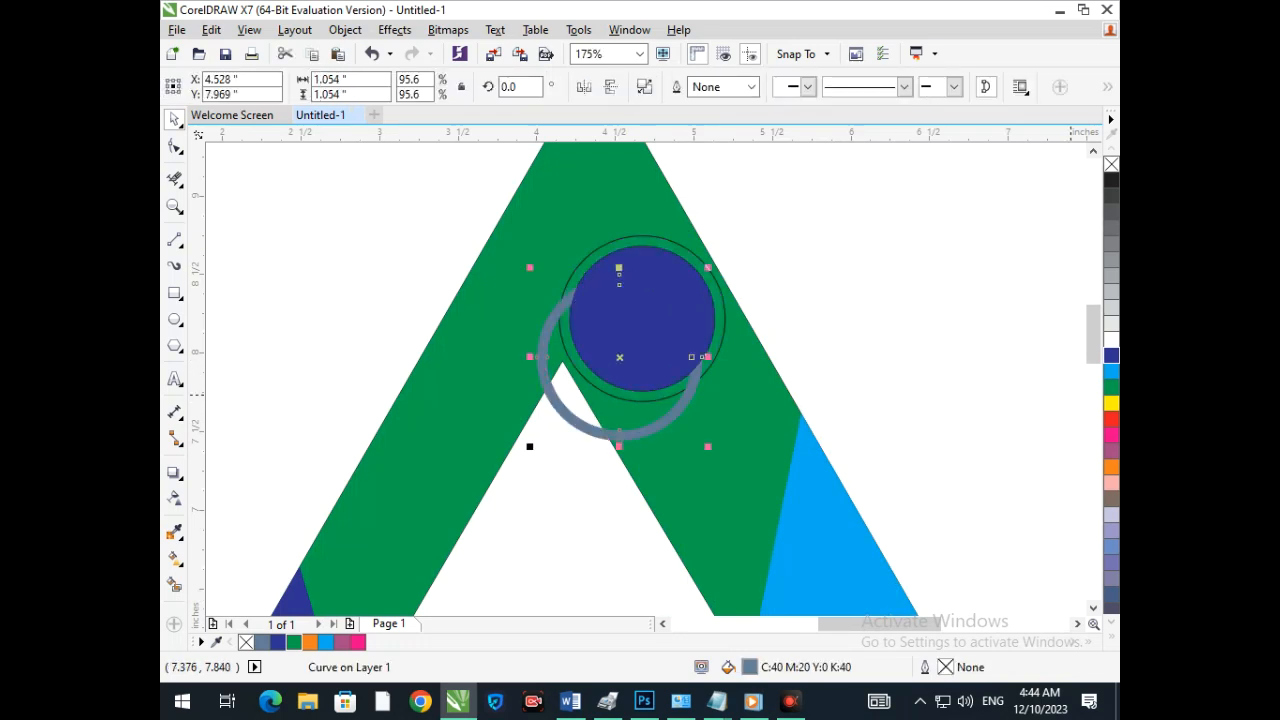
{"action": "key", "text": "ctrl+z"}
{"action": "left_click", "coordinate": [1111, 403]}
{"action": "right_click", "coordinate": [1111, 403]}
{"action": "key", "text": "F2"}
{"action": "left_click_drag", "start_coordinate": [860, 405], "coordinate": [869, 410]}
{"action": "left_click_drag", "start_coordinate": [651, 354], "coordinate": [751, 431]}
{"action": "key", "text": "F3"}
{"action": "left_click", "coordinate": [751, 431]}
{"action": "key", "text": "F3"}
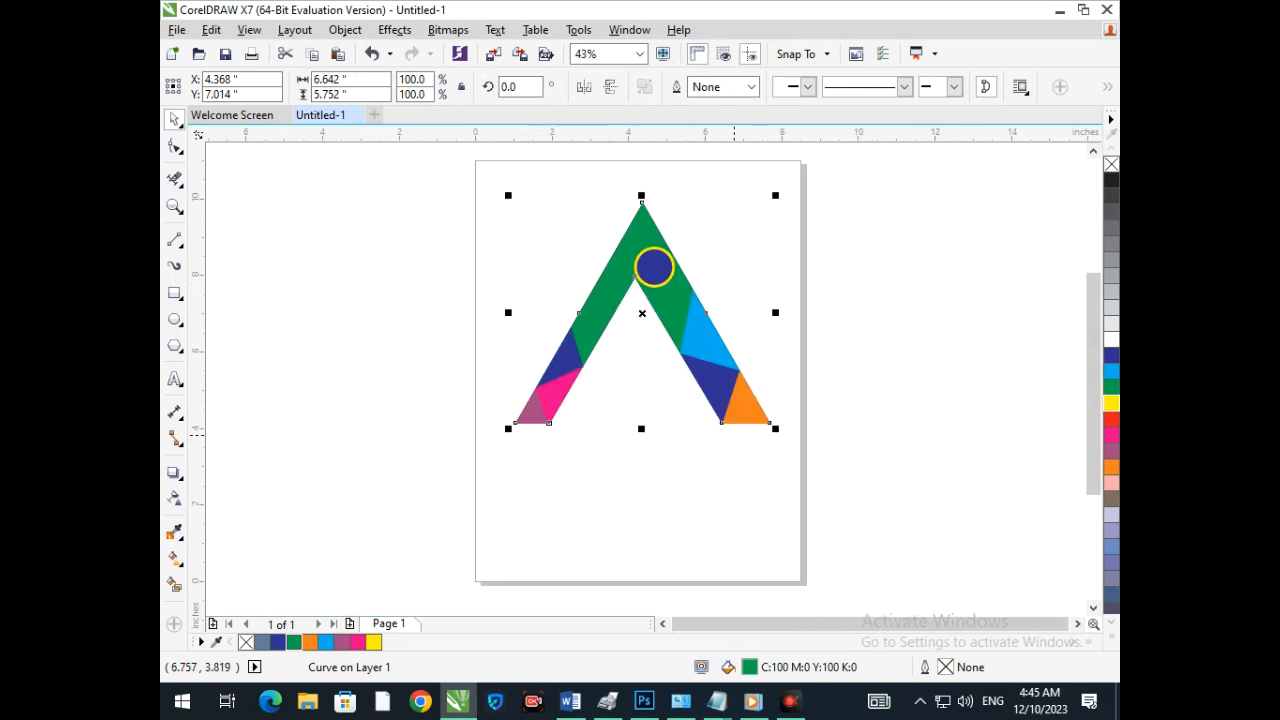
{"action": "key", "text": "Escape"}
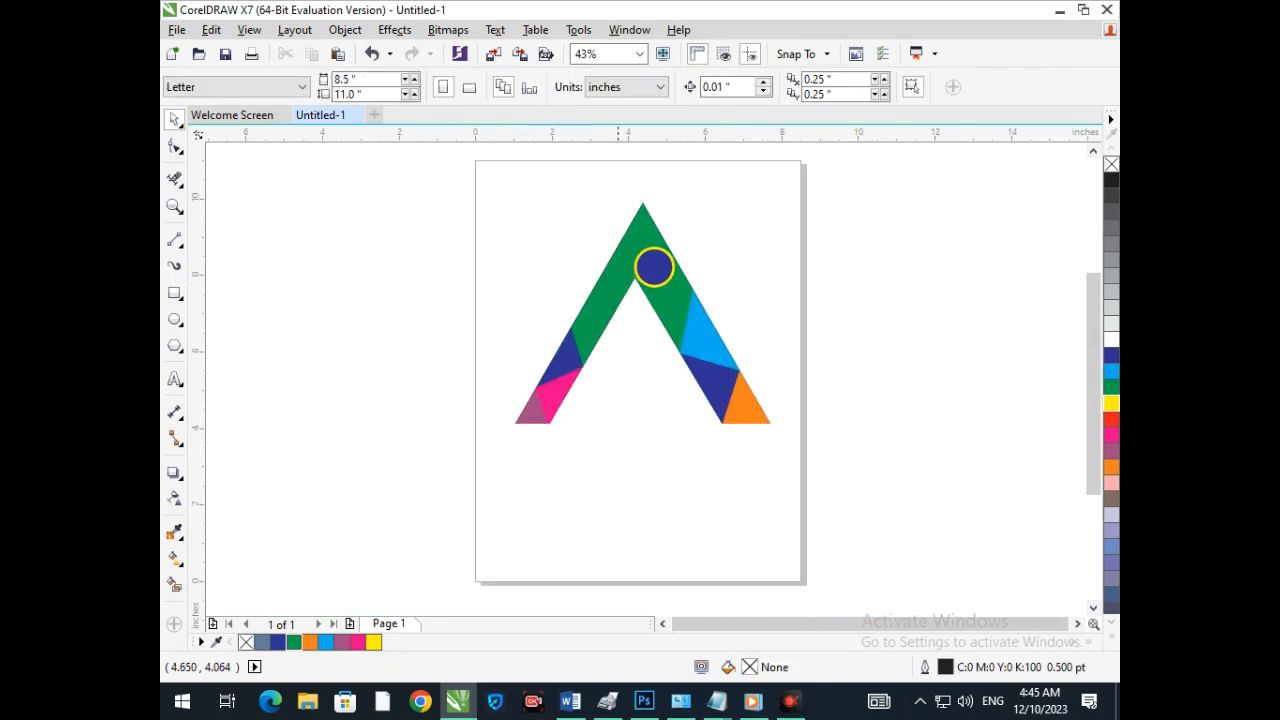
- Give the green A shape an orange fill and a hairline orange outline
{"action": "left_click_drag", "start_coordinate": [652, 231], "coordinate": [640, 169]}
{"action": "key", "text": "ctrl+z"}
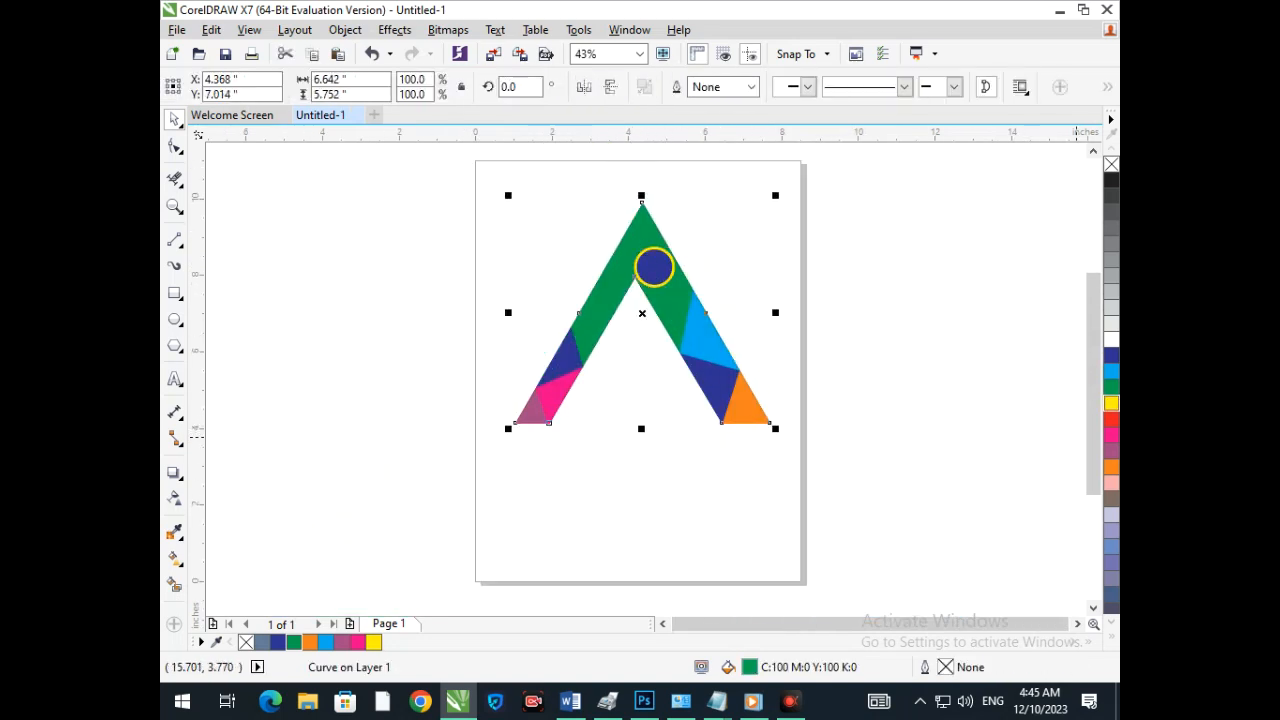
{"action": "left_click", "coordinate": [1111, 466]}
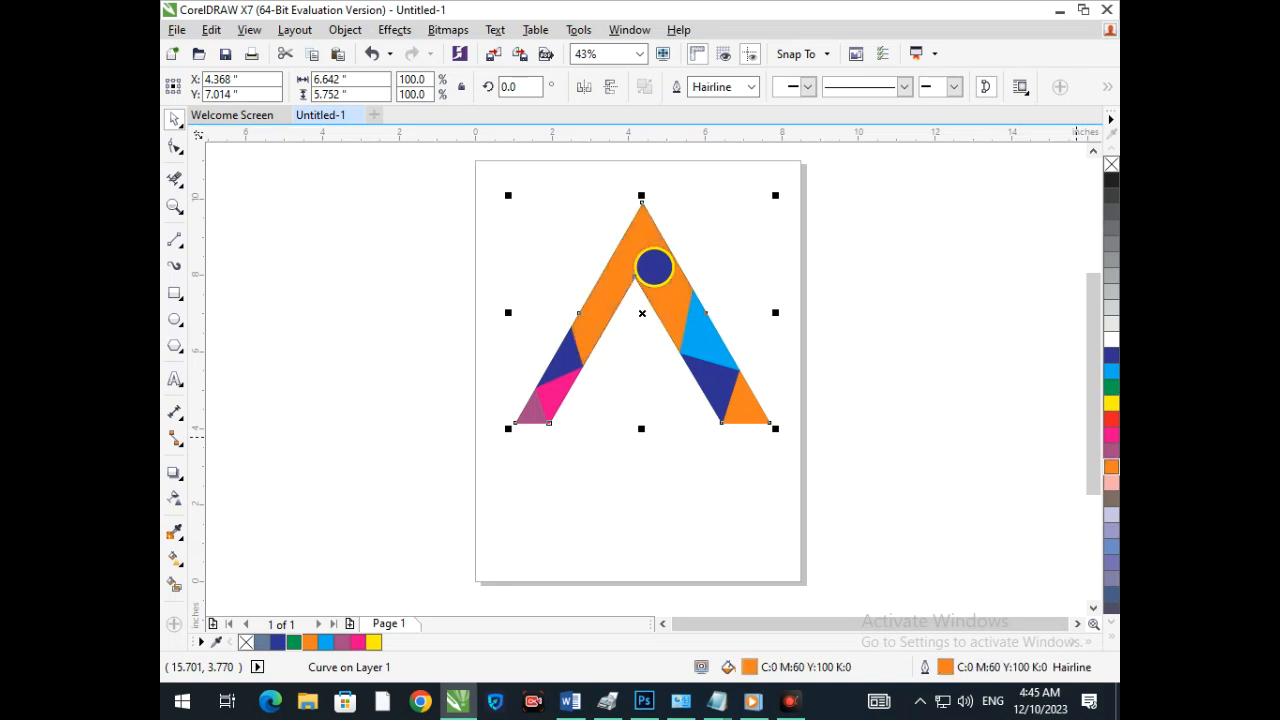
{"action": "left_click", "coordinate": [719, 510]}
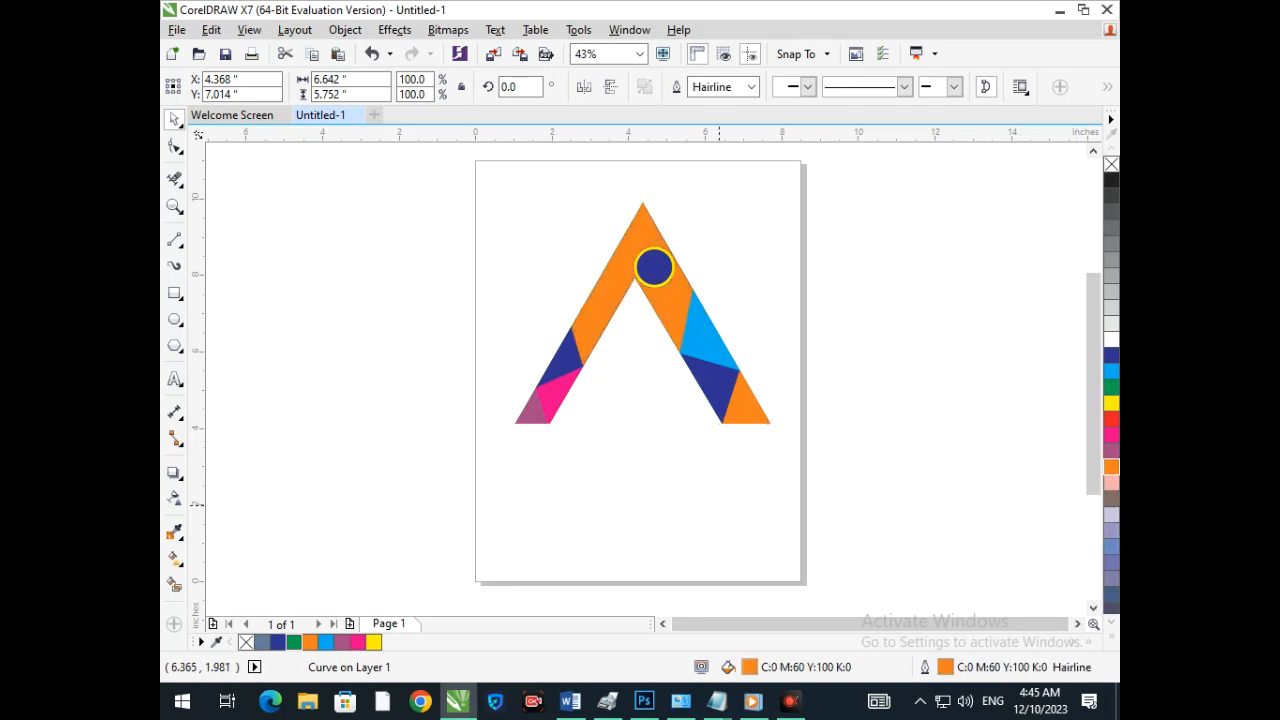
- Change the main A shape's fill to black and the inner circle's fill to red
{"action": "left_click", "coordinate": [670, 310]}
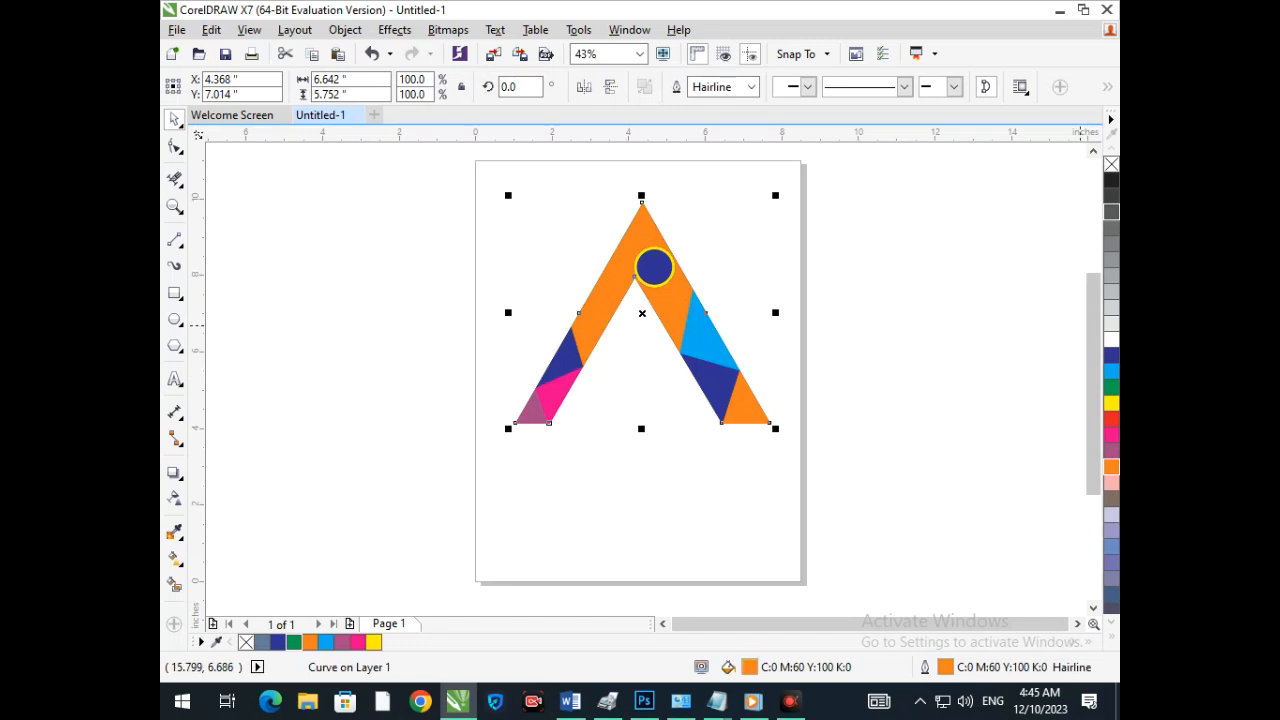
{"action": "left_click", "coordinate": [1111, 180]}
{"action": "key", "text": "Escape"}
{"action": "left_click", "coordinate": [654, 272]}
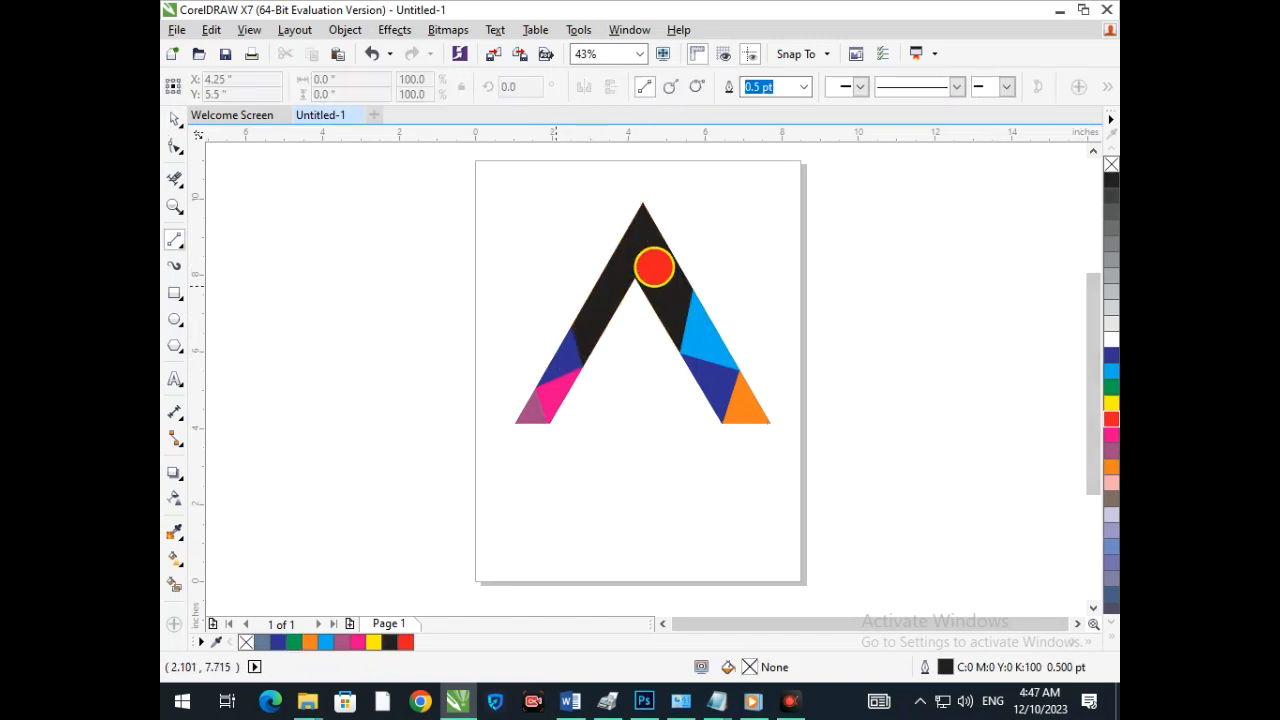
- Draw a diagonal 2-point line about 4.09 by 4.44 inches across the A's opening and add a crossing copy rotated to 270 degrees
{"action": "left_click_drag", "start_coordinate": [556, 285], "coordinate": [711, 454]}
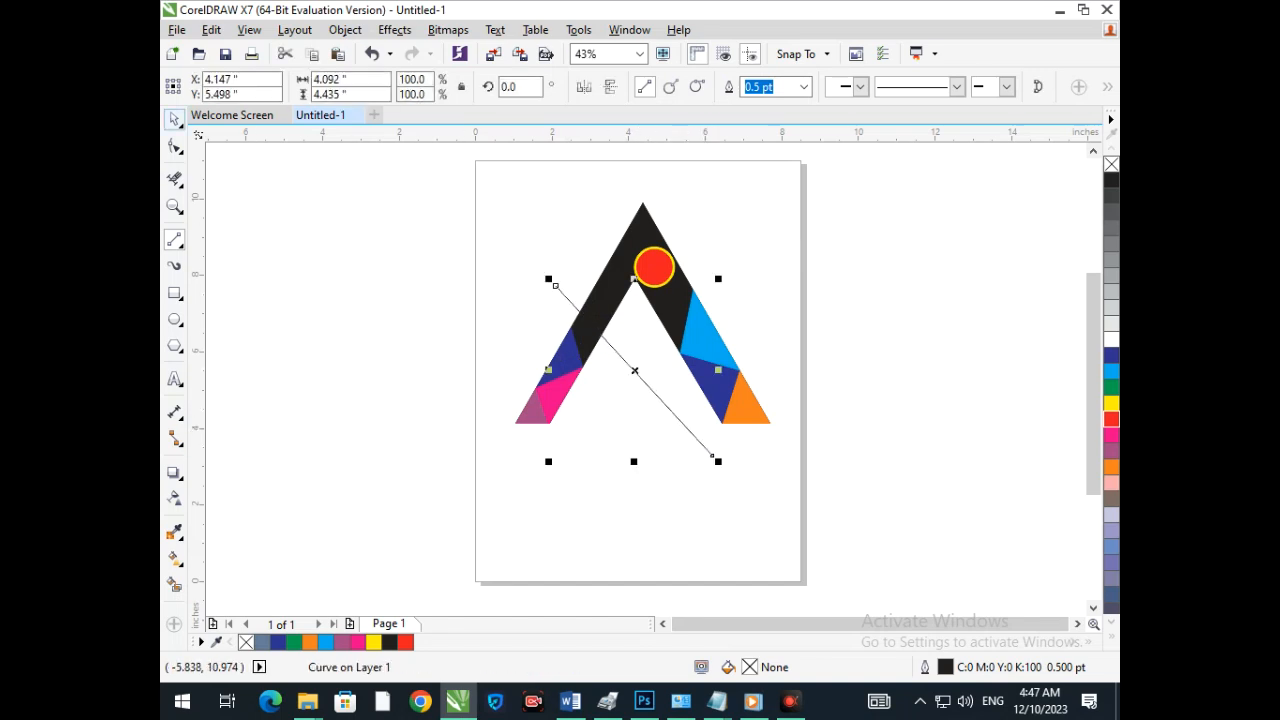
{"action": "left_click", "coordinate": [174, 119]}
{"action": "left_click", "coordinate": [672, 411]}
{"action": "left_click_drag", "start_coordinate": [719, 462], "coordinate": [456, 487]}
{"action": "right_click", "coordinate": [456, 487]}
{"action": "left_click", "coordinate": [300, 501]}
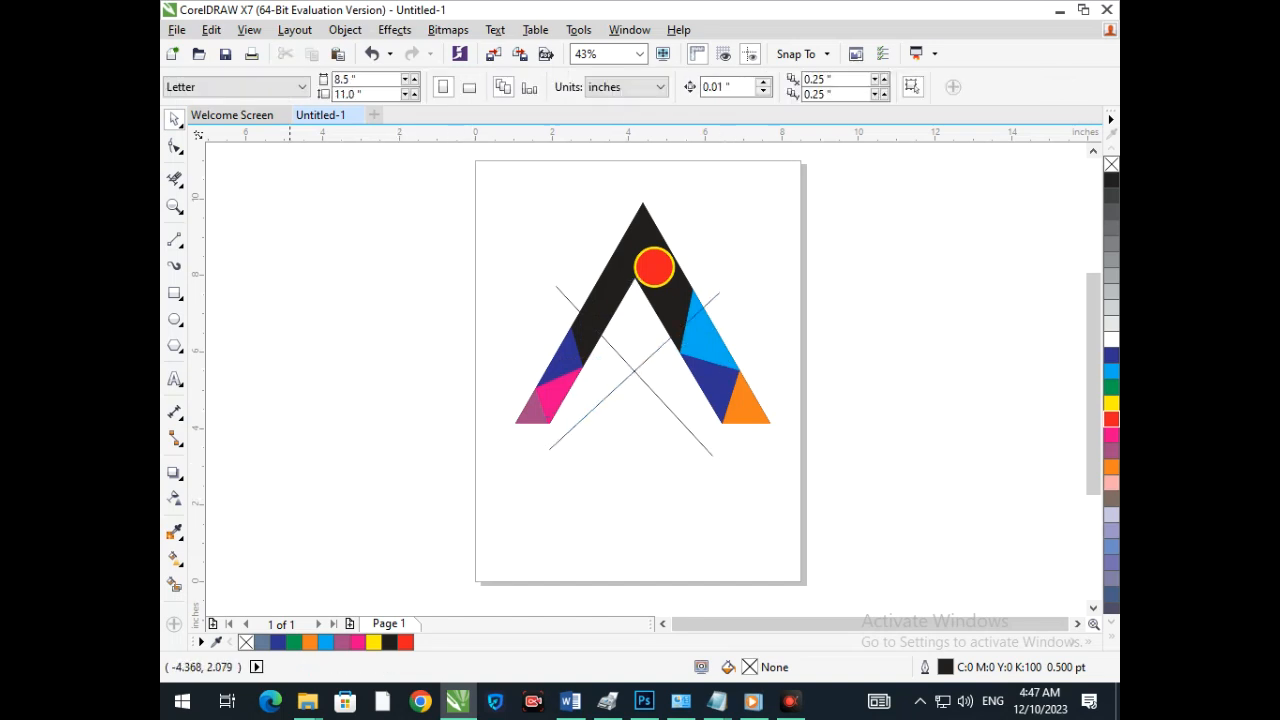
- Smart-fill the diamond enclosed between the legs and the crossing lines, and colour it light blue
{"action": "left_click", "coordinate": [174, 584]}
{"action": "left_click", "coordinate": [651, 333]}
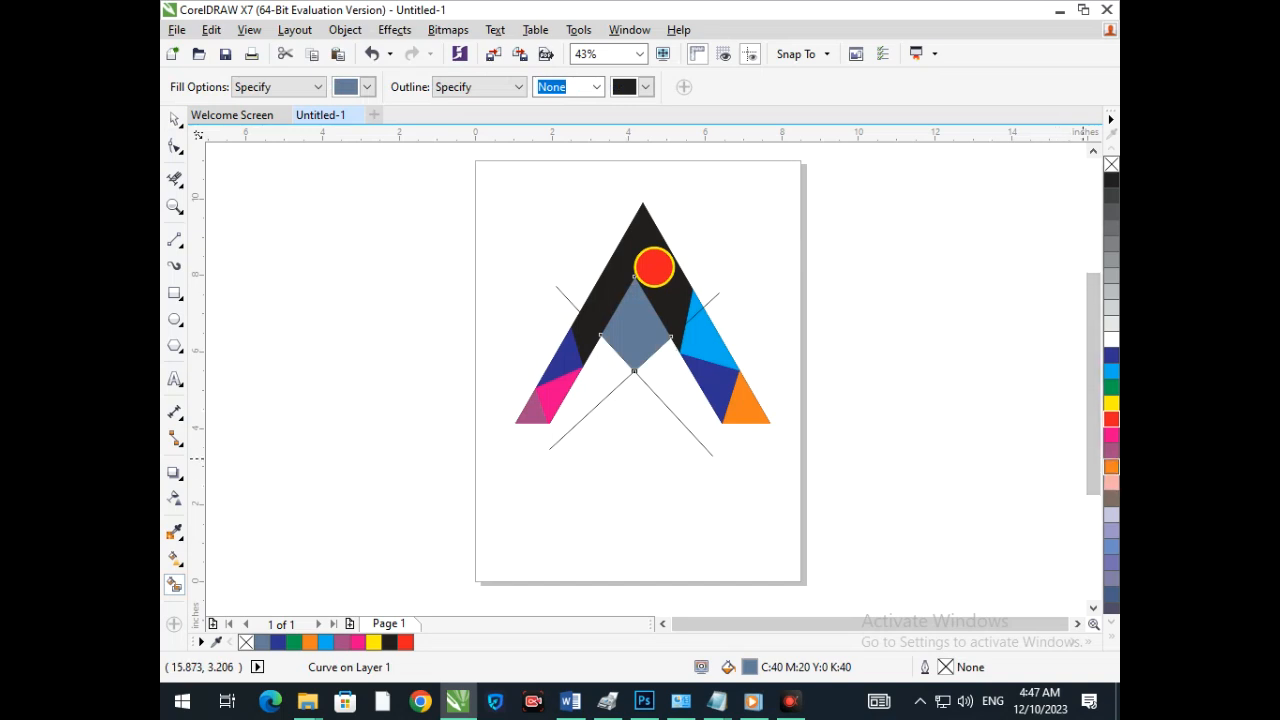
{"action": "left_click", "coordinate": [1111, 466]}
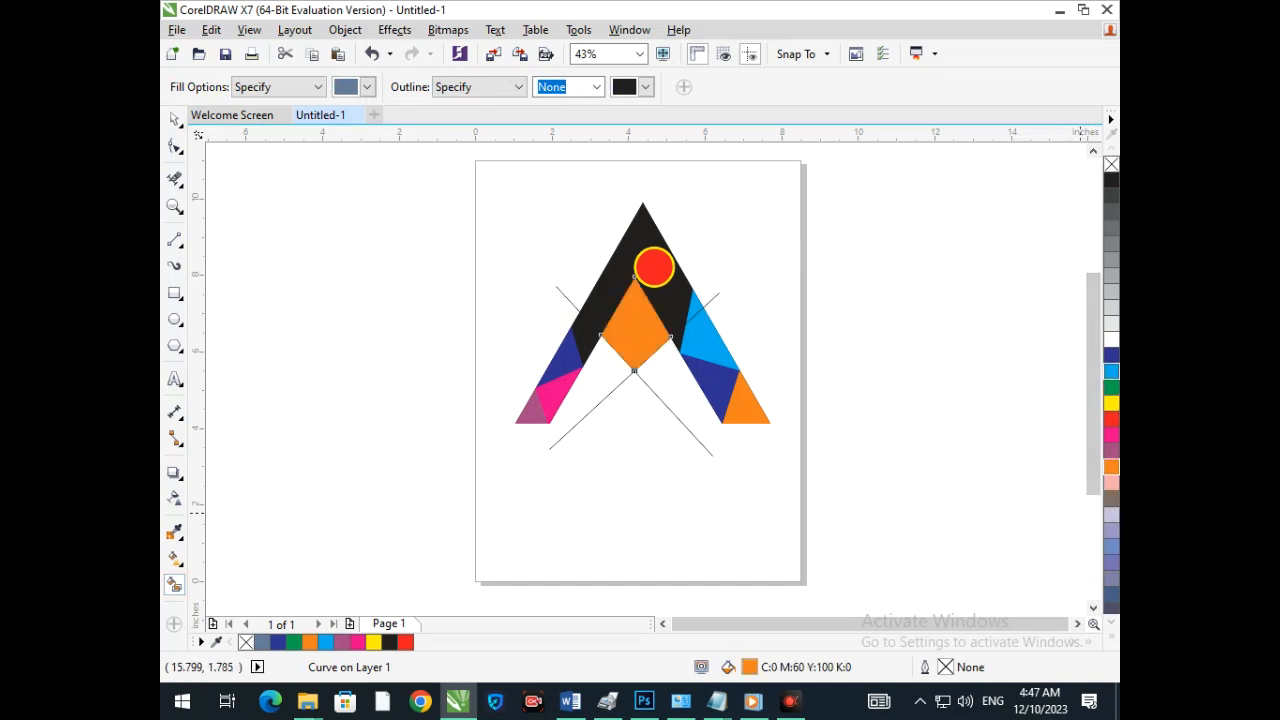
{"action": "left_click", "coordinate": [1111, 371]}
{"action": "left_click", "coordinate": [174, 118]}
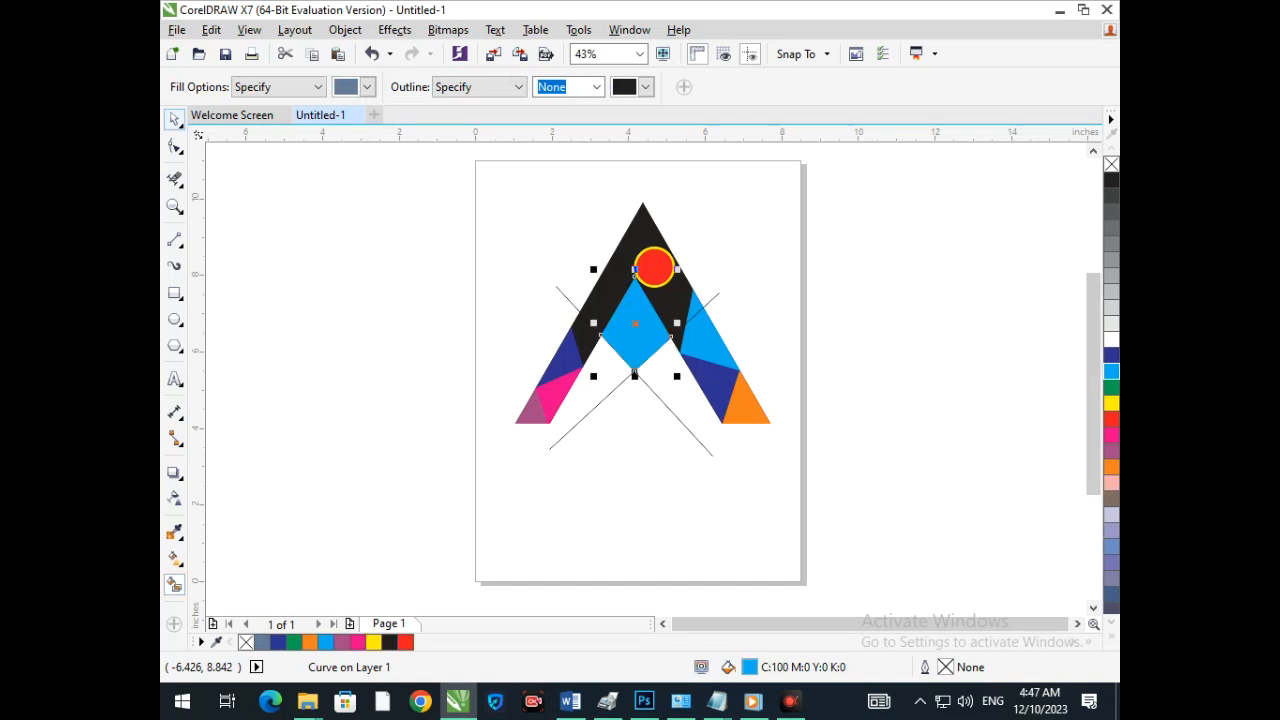
{"action": "left_click", "coordinate": [604, 396]}
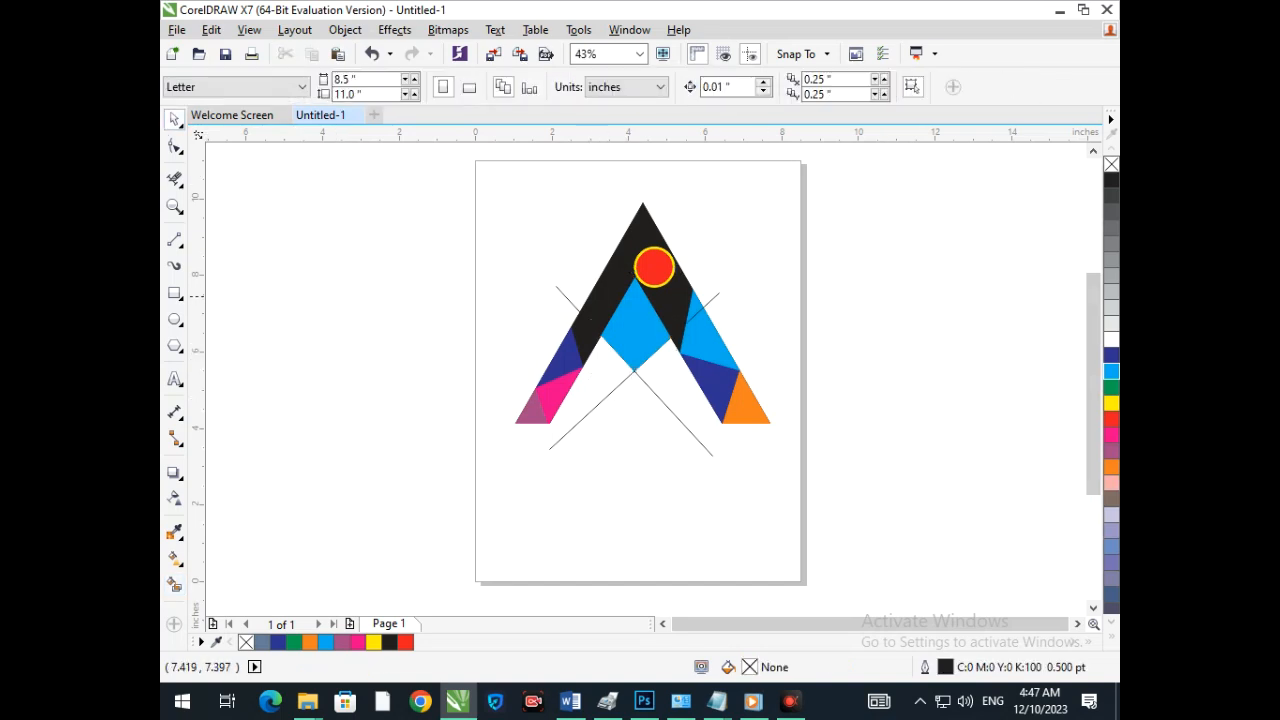
- Remove the upper line ends sticking out beyond the legs with the Virtual Segment Delete tool
{"action": "left_click_drag", "start_coordinate": [719, 294], "coordinate": [811, 266]}
{"action": "key", "text": "ctrl+z"}
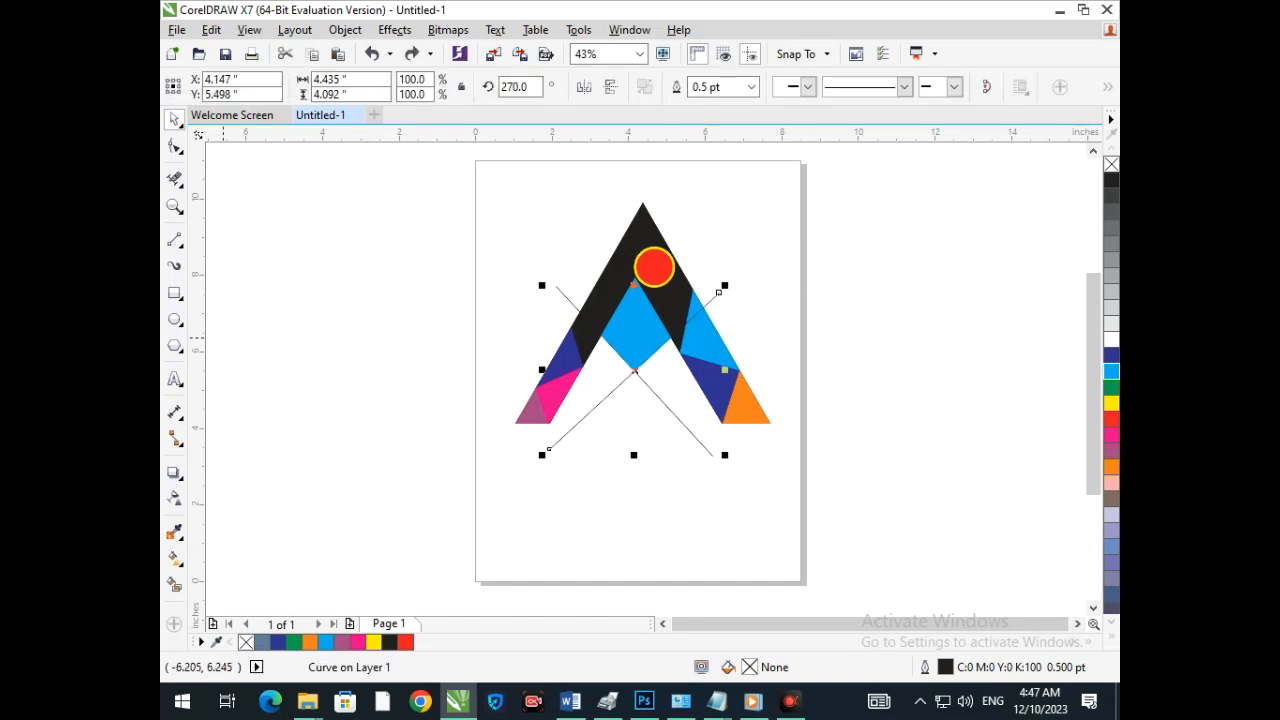
{"action": "left_click", "coordinate": [174, 179]}
{"action": "left_click_drag", "start_coordinate": [560, 284], "coordinate": [575, 300]}
{"action": "left_click_drag", "start_coordinate": [717, 279], "coordinate": [767, 303]}
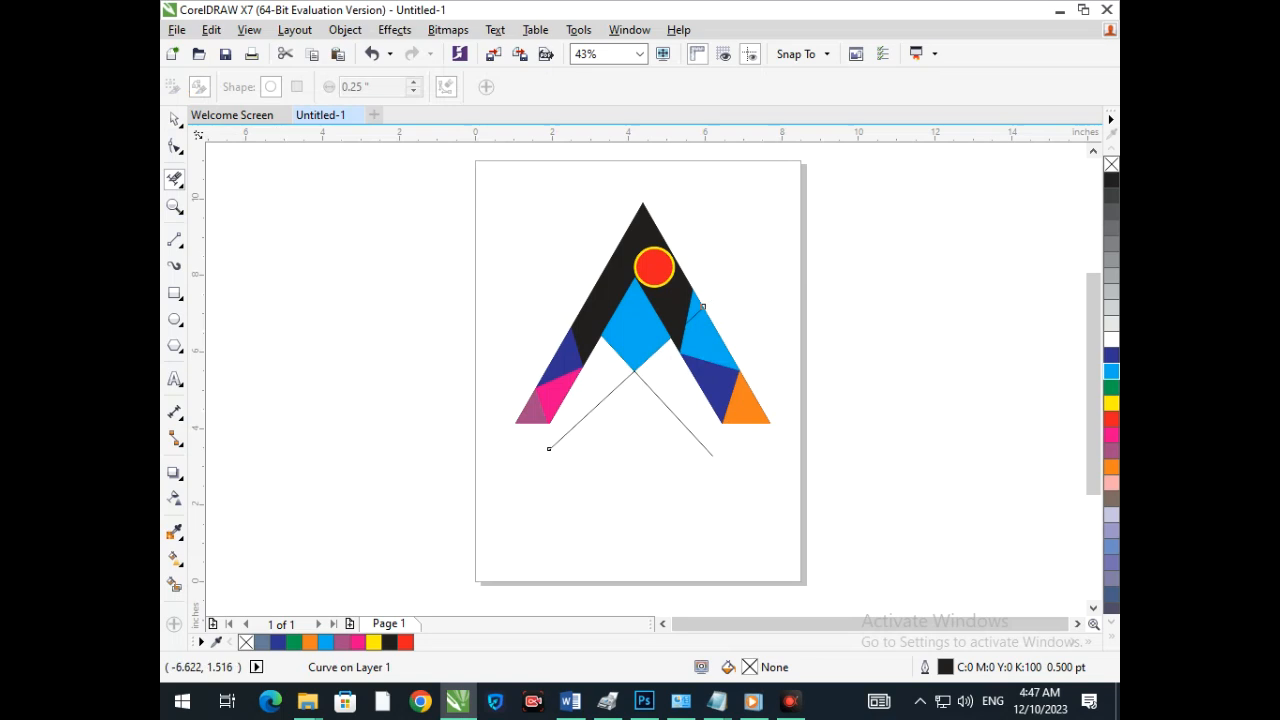
{"action": "key", "text": "space"}
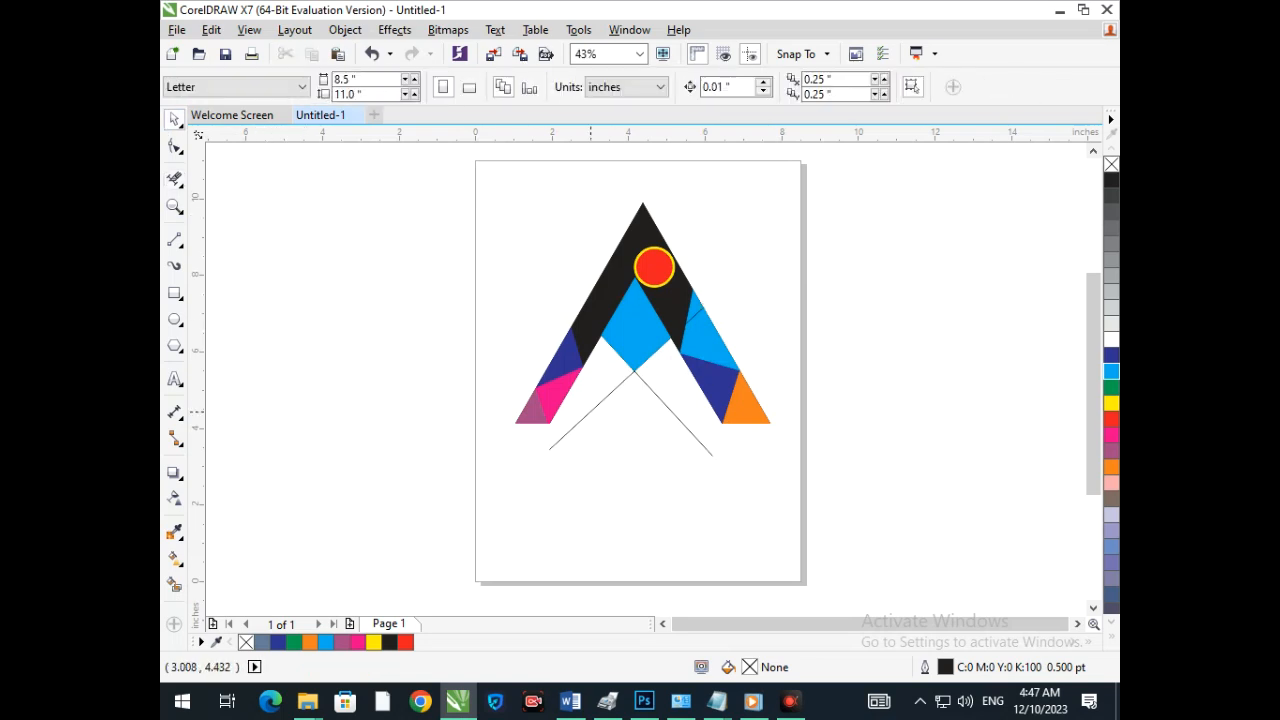
{"action": "left_click", "coordinate": [560, 439]}
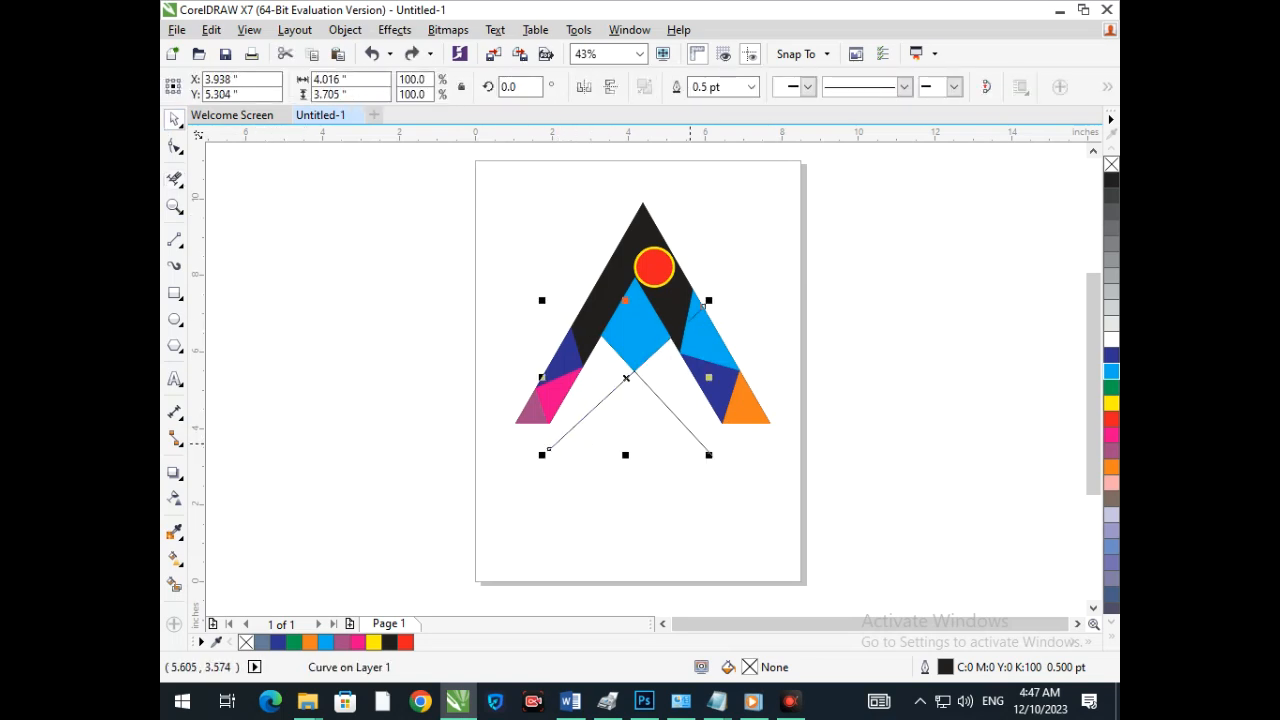
{"action": "left_click_drag", "start_coordinate": [696, 439], "coordinate": [684, 458]}
{"action": "key", "text": "ctrl+z"}
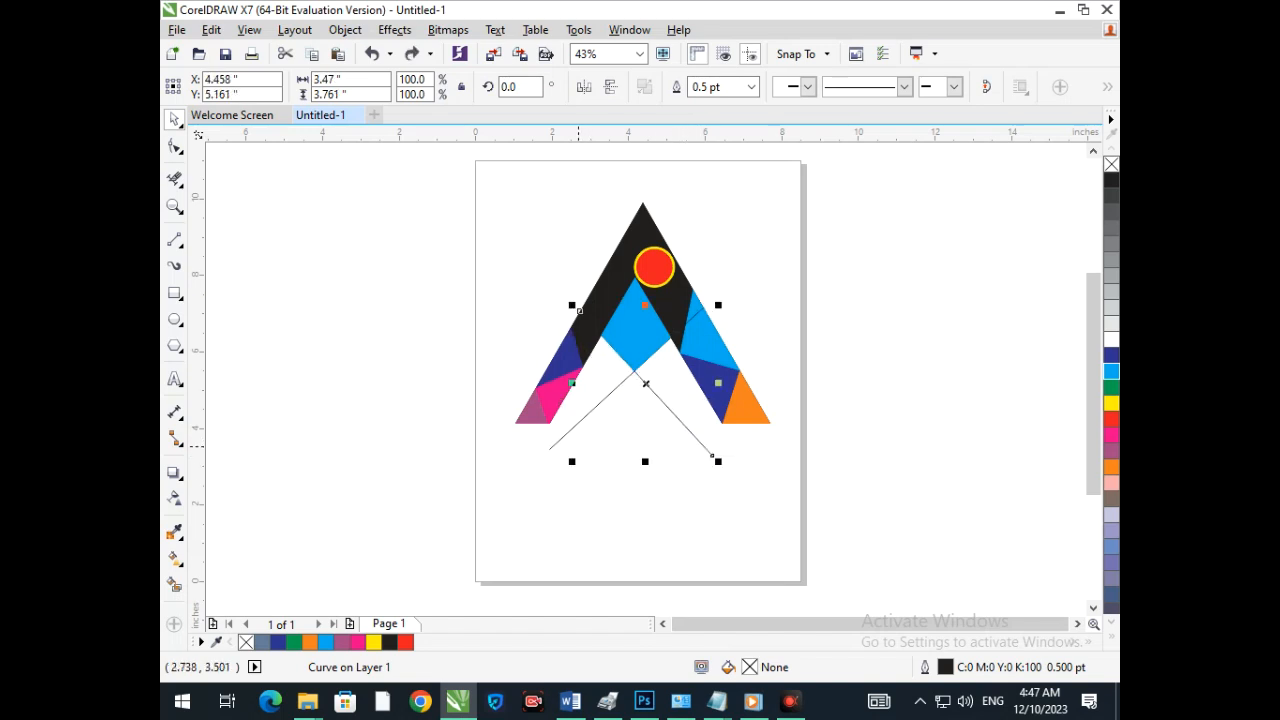
{"action": "left_click", "coordinate": [560, 438], "text": "shift"}
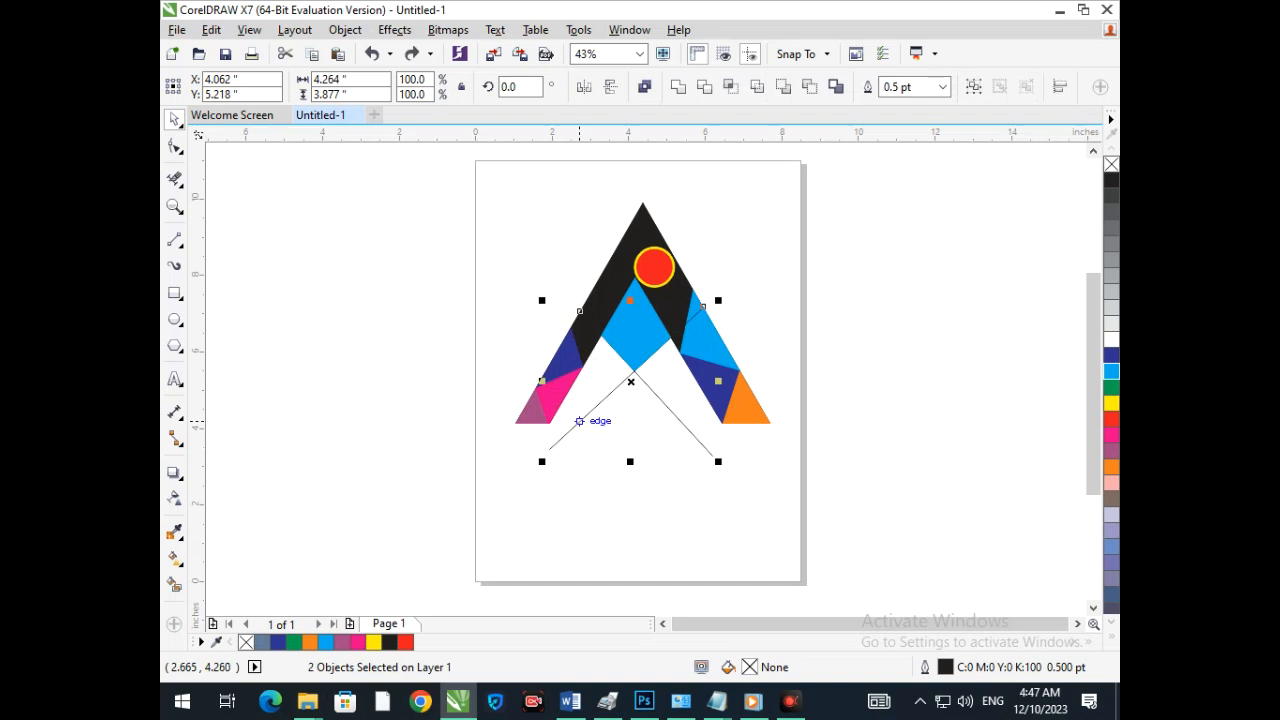
{"action": "left_click_drag", "start_coordinate": [579, 421], "coordinate": [699, 470]}
- Move the light blue diamond slightly up and to the left so it clears the crossing lines
{"action": "scroll", "coordinate": [633, 360], "scroll_direction": "up", "scroll_amount": 5}
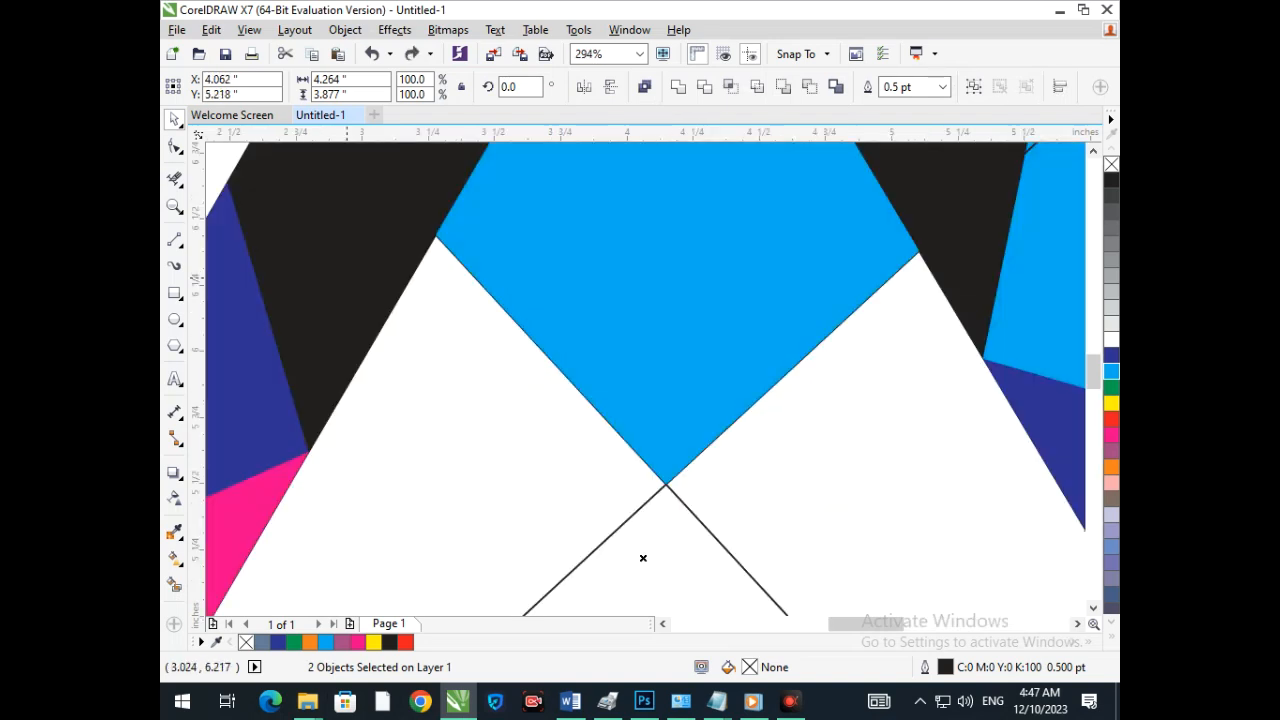
{"action": "left_click_drag", "start_coordinate": [469, 412], "coordinate": [477, 413]}
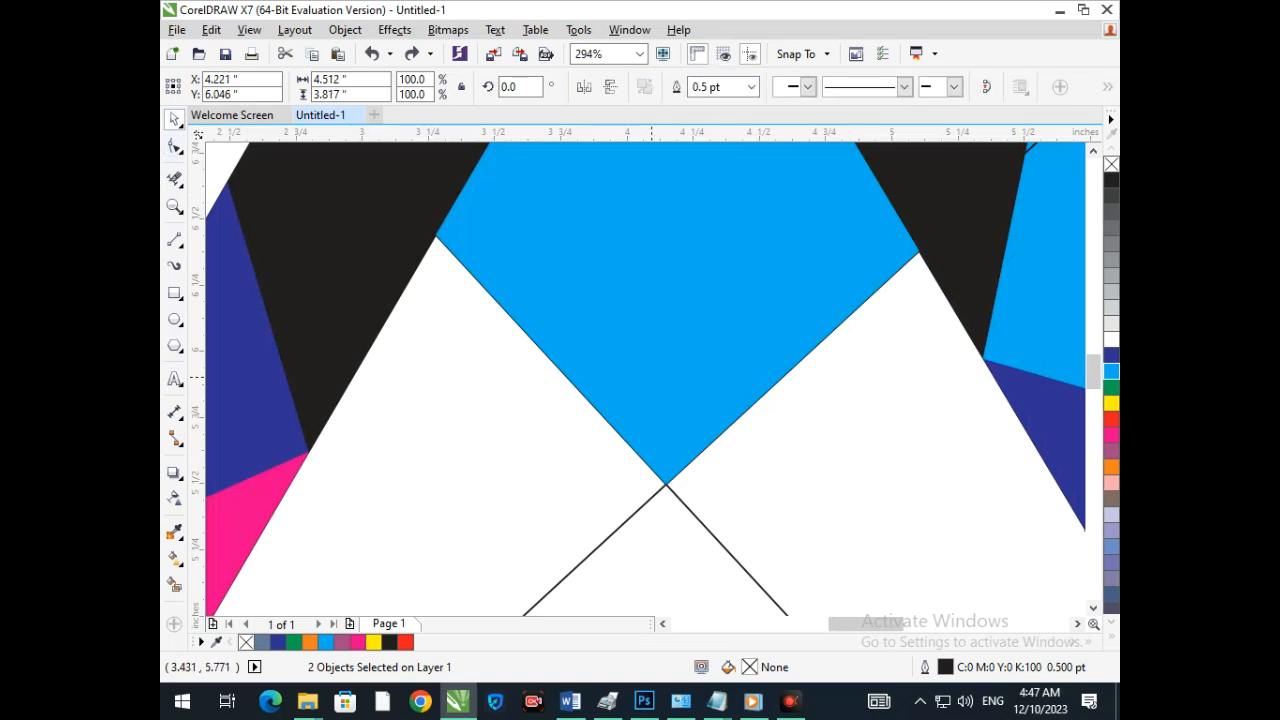
{"action": "left_click_drag", "start_coordinate": [657, 377], "coordinate": [648, 341]}
- Delete the two line segments running along the diamond's lower edges with the Virtual Segment Delete tool
{"action": "key", "text": "x"}
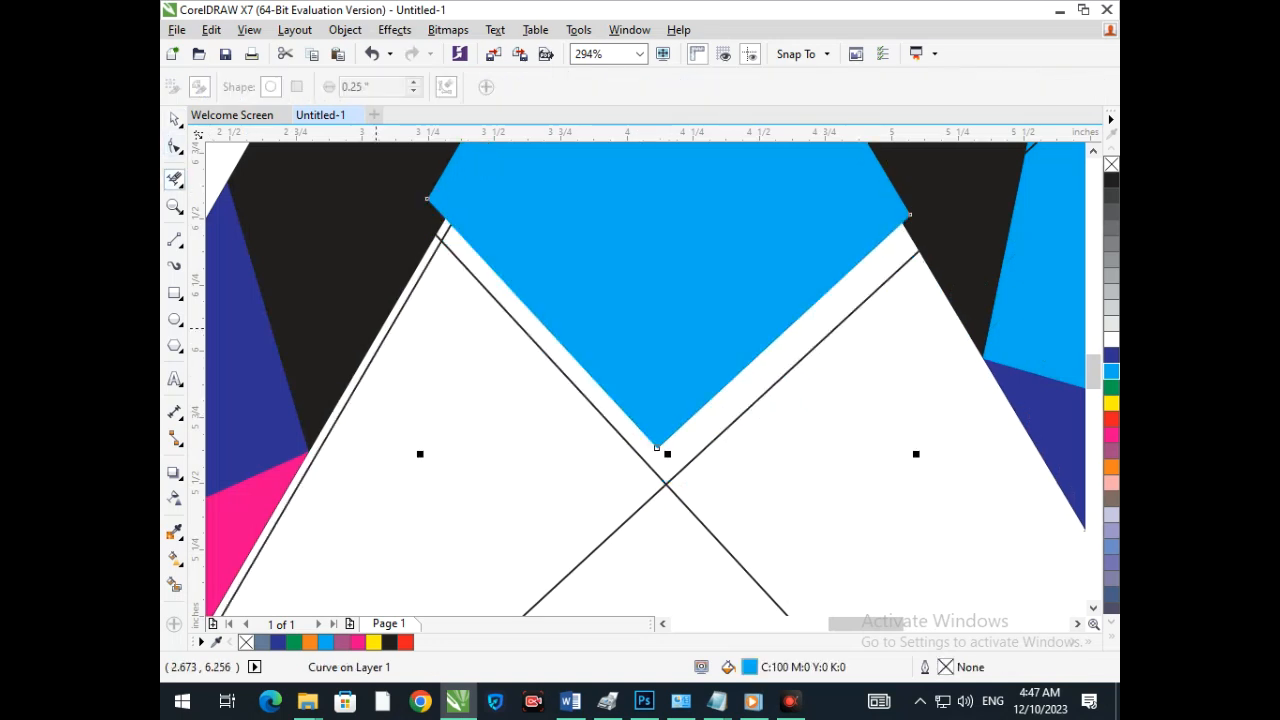
{"action": "left_click", "coordinate": [590, 400]}
{"action": "left_click", "coordinate": [745, 412]}
{"action": "key", "text": "shift+F4"}
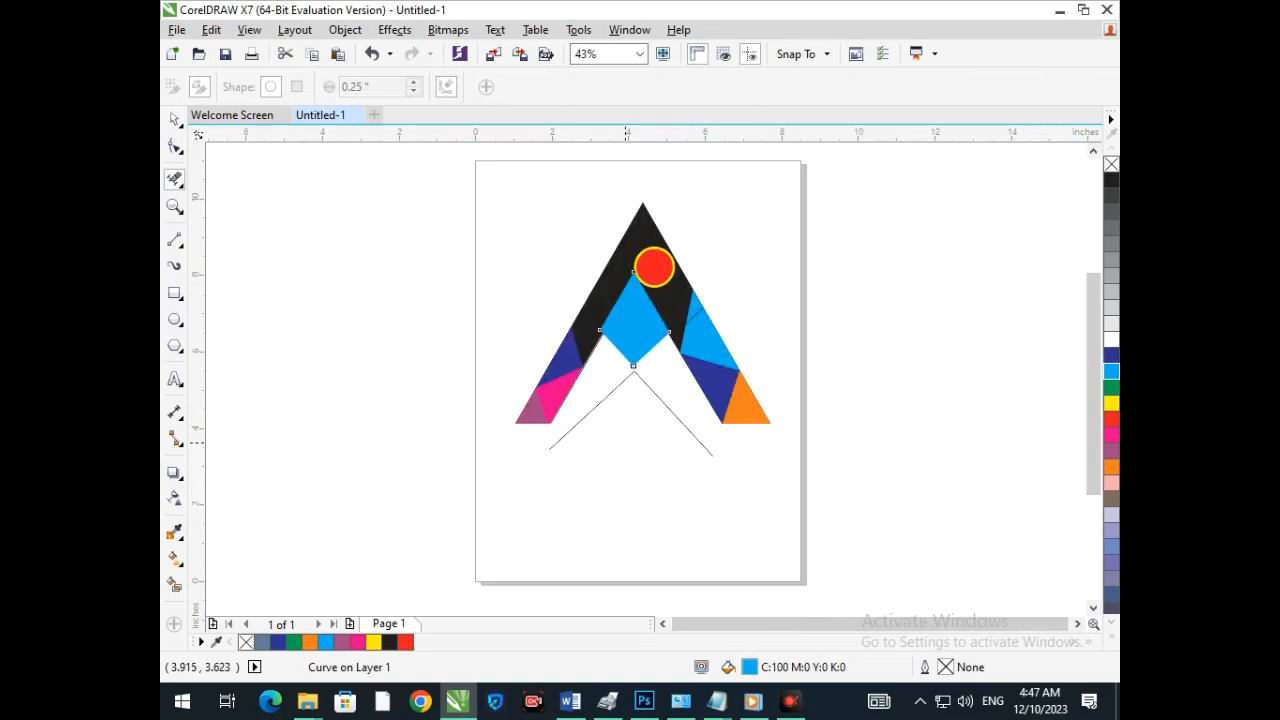
{"action": "key", "text": "space"}
{"action": "key", "text": "Escape"}
{"action": "mouse_move", "coordinate": [627, 377]}
{"action": "left_mouse_down"}
{"action": "mouse_move", "coordinate": [627, 410]}
{"action": "mouse_move", "coordinate": [627, 377]}
{"action": "left_mouse_up"}
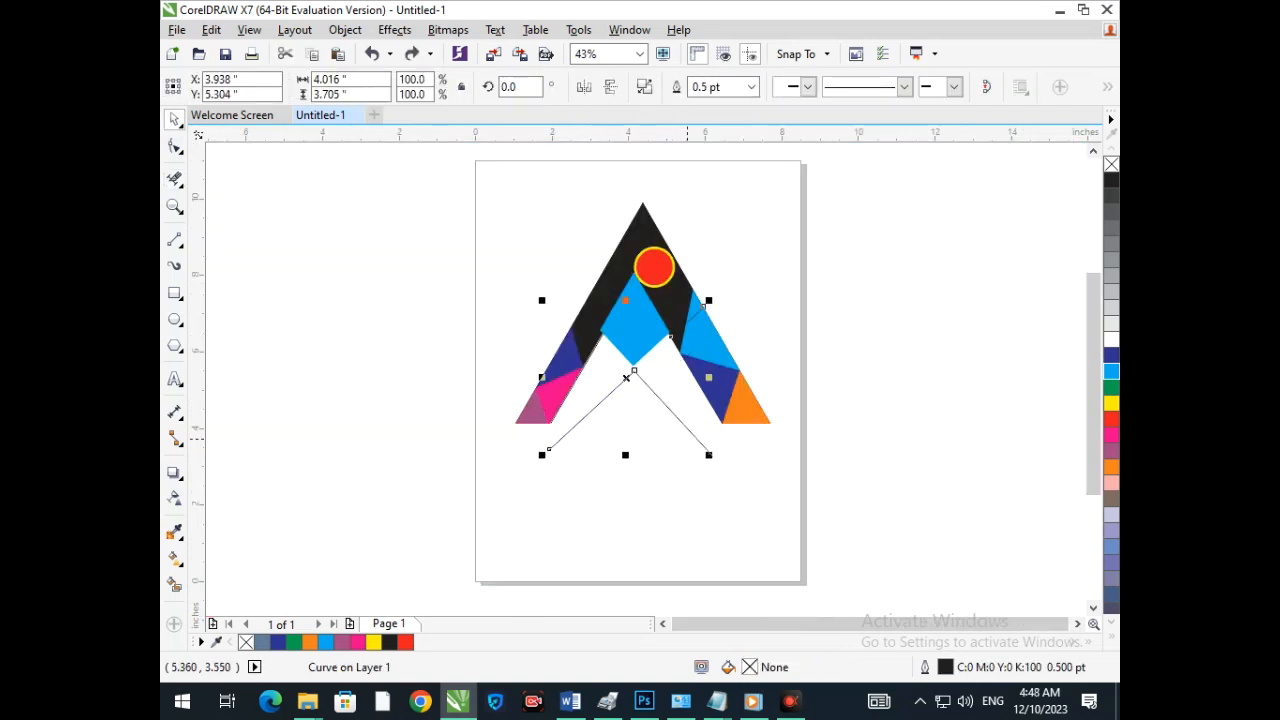
{"action": "left_click", "coordinate": [697, 443], "text": "shift"}
{"action": "left_click_drag", "start_coordinate": [697, 443], "coordinate": [680, 500]}
{"action": "key", "text": "ctrl+z"}
{"action": "left_click", "coordinate": [724, 502]}
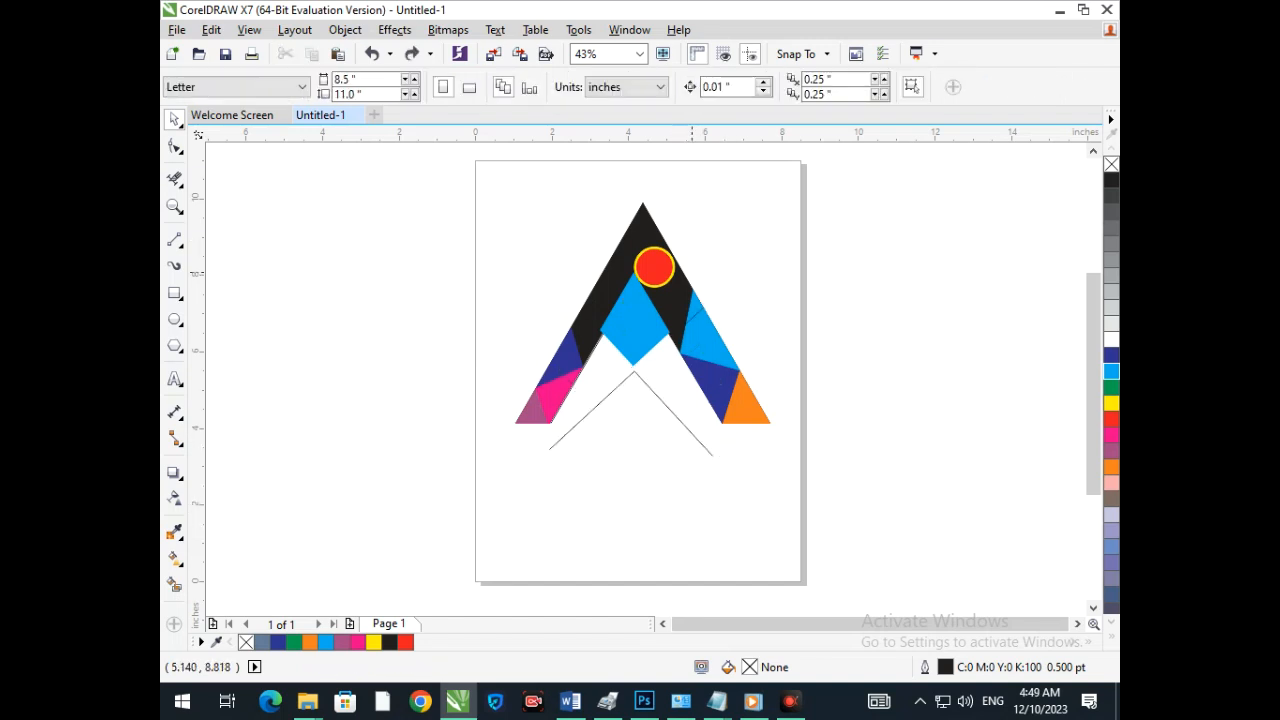
- Delete the leftover line fragments over the right leg's light blue section and beside the diamond's left corner
{"action": "key", "text": "F2"}
{"action": "left_click_drag", "start_coordinate": [680, 299], "coordinate": [742, 341]}
{"action": "left_click", "coordinate": [174, 179]}
{"action": "left_click", "coordinate": [470, 325]}
{"action": "key", "text": "F3"}
{"action": "key", "text": "F2"}
{"action": "left_click_drag", "start_coordinate": [552, 301], "coordinate": [702, 371]}
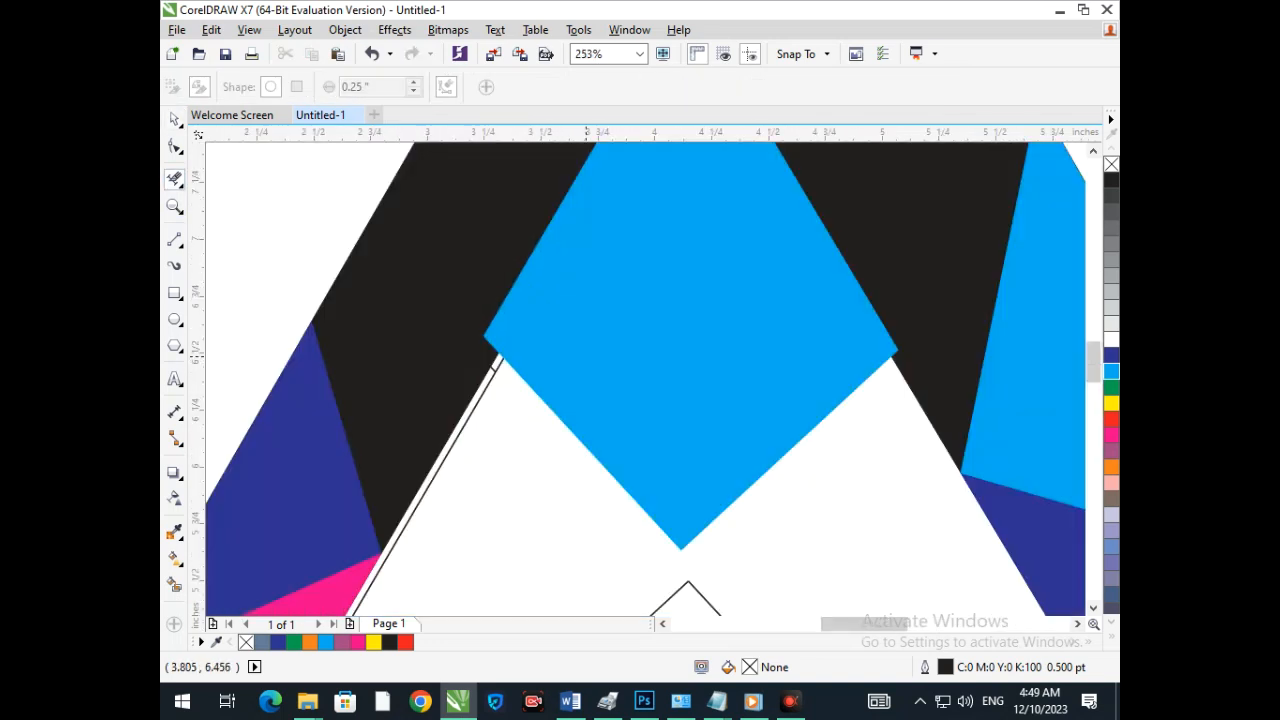
{"action": "key", "text": "F2"}
{"action": "left_click_drag", "start_coordinate": [428, 314], "coordinate": [606, 412]}
{"action": "left_click", "coordinate": [613, 385]}
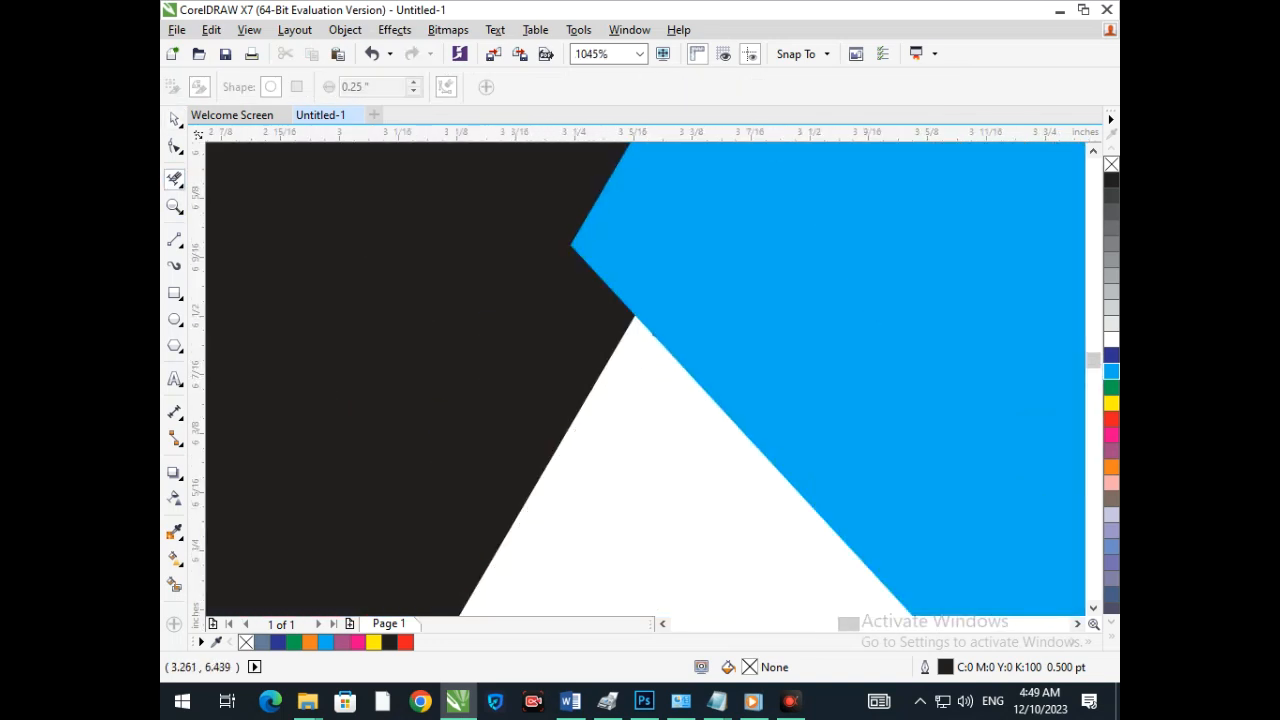
{"action": "key", "text": "F3"}
{"action": "key", "text": "F3"}
- Move the diamond's left corner node onto the inner edge of the black left leg with the Shape tool
{"action": "key", "text": "space"}
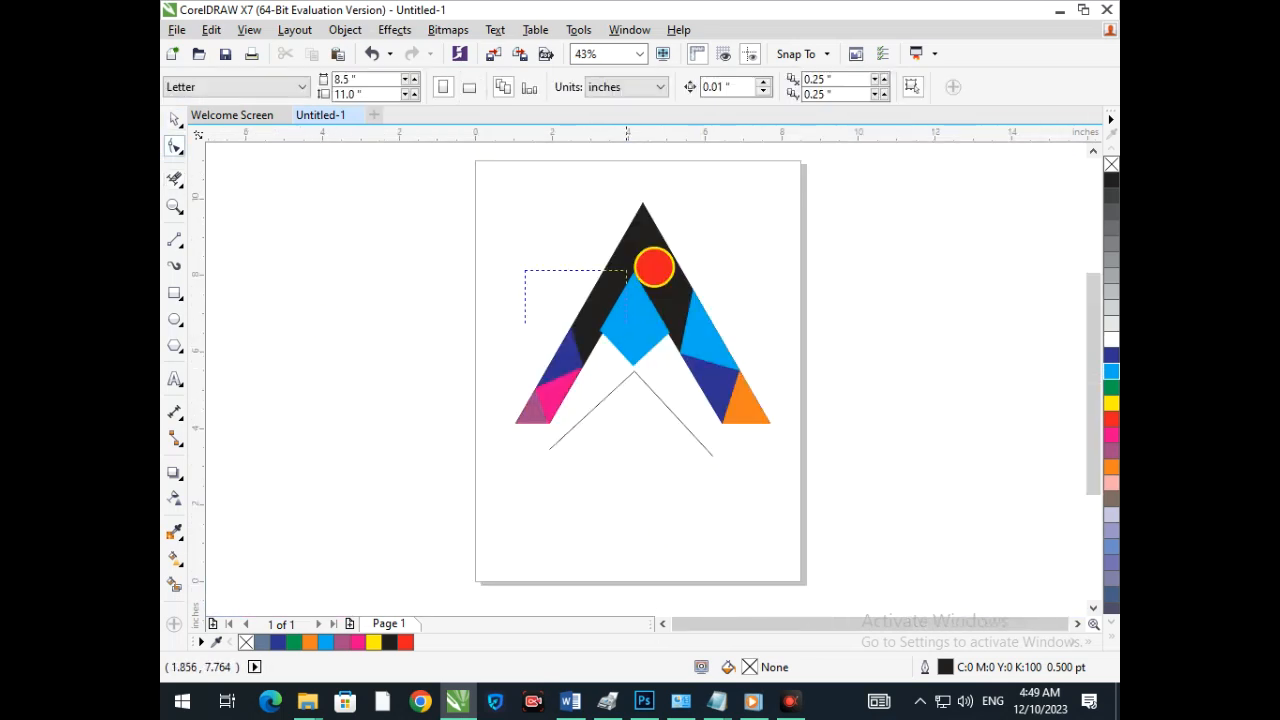
{"action": "scroll", "coordinate": [573, 295], "scroll_direction": "up", "scroll_amount": 5}
{"action": "left_click", "coordinate": [611, 326]}
{"action": "scroll", "coordinate": [800, 585], "scroll_direction": "up", "scroll_amount": 3}
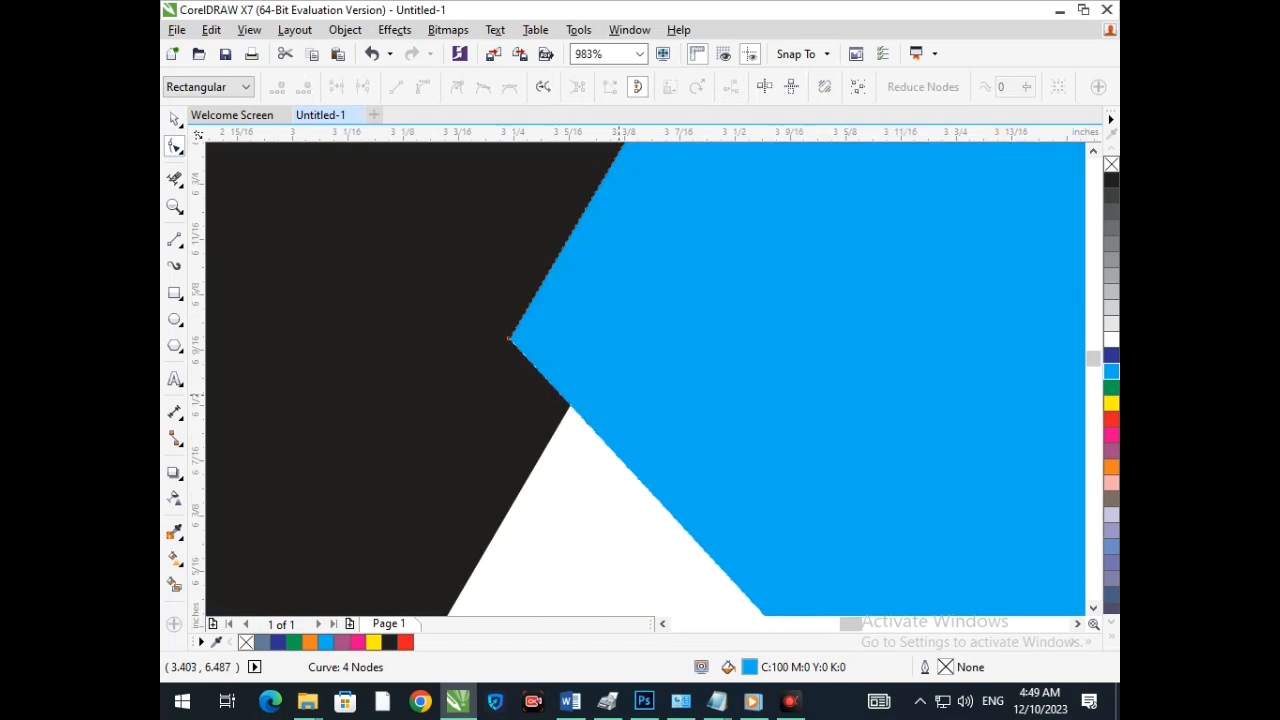
{"action": "left_click_drag", "start_coordinate": [508, 338], "coordinate": [568, 404]}
{"action": "scroll", "coordinate": [568, 404], "scroll_direction": "down", "scroll_amount": 6}
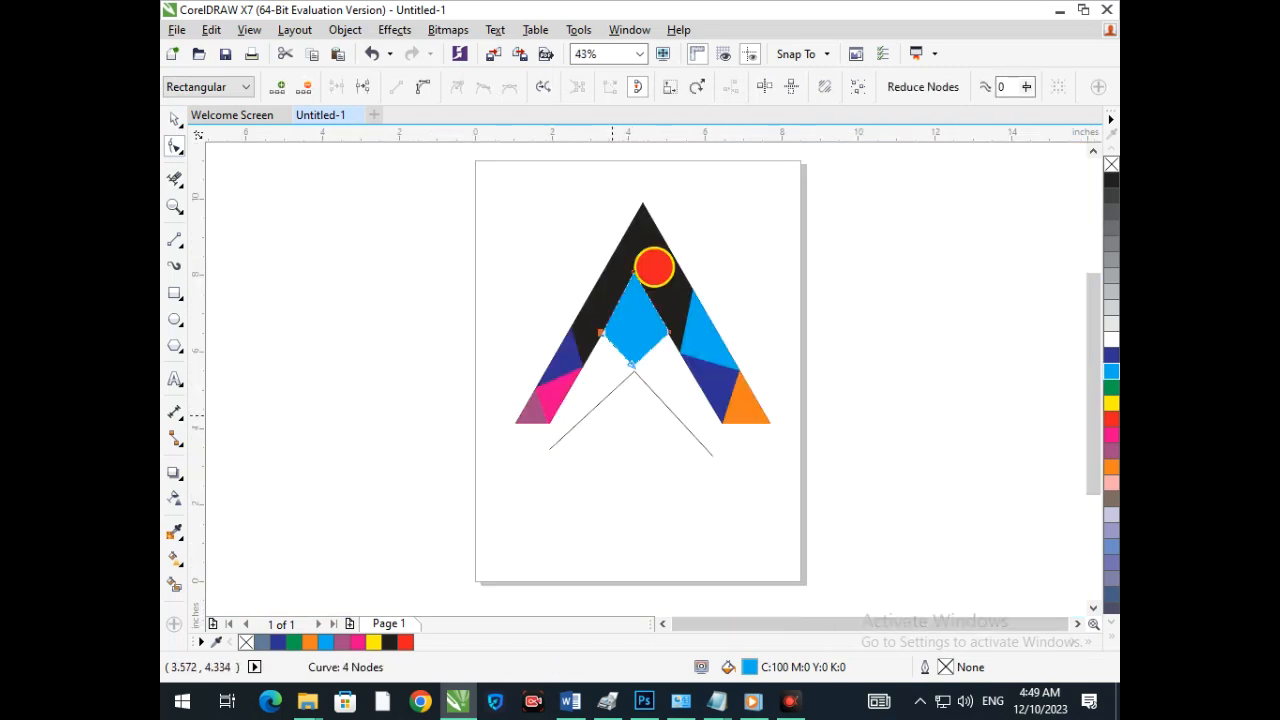
{"action": "left_click", "coordinate": [174, 119]}
{"action": "left_click", "coordinate": [573, 568]}
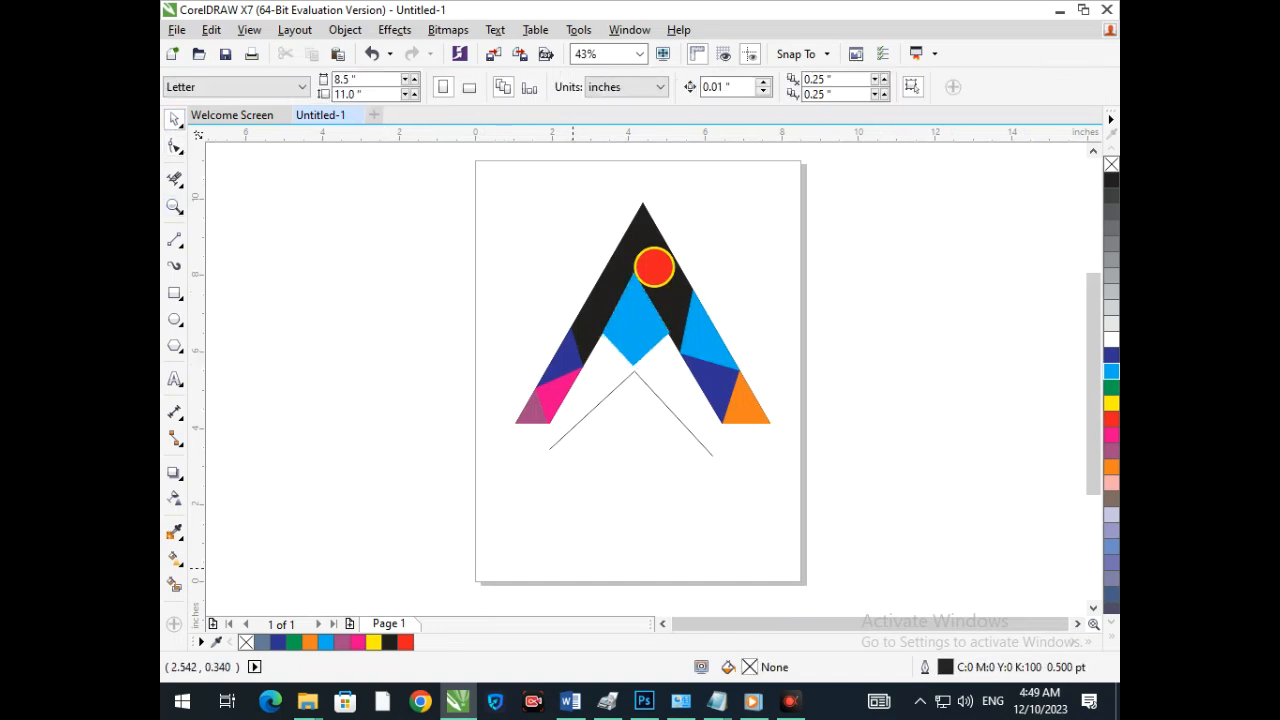
{"action": "left_click", "coordinate": [703, 445]}
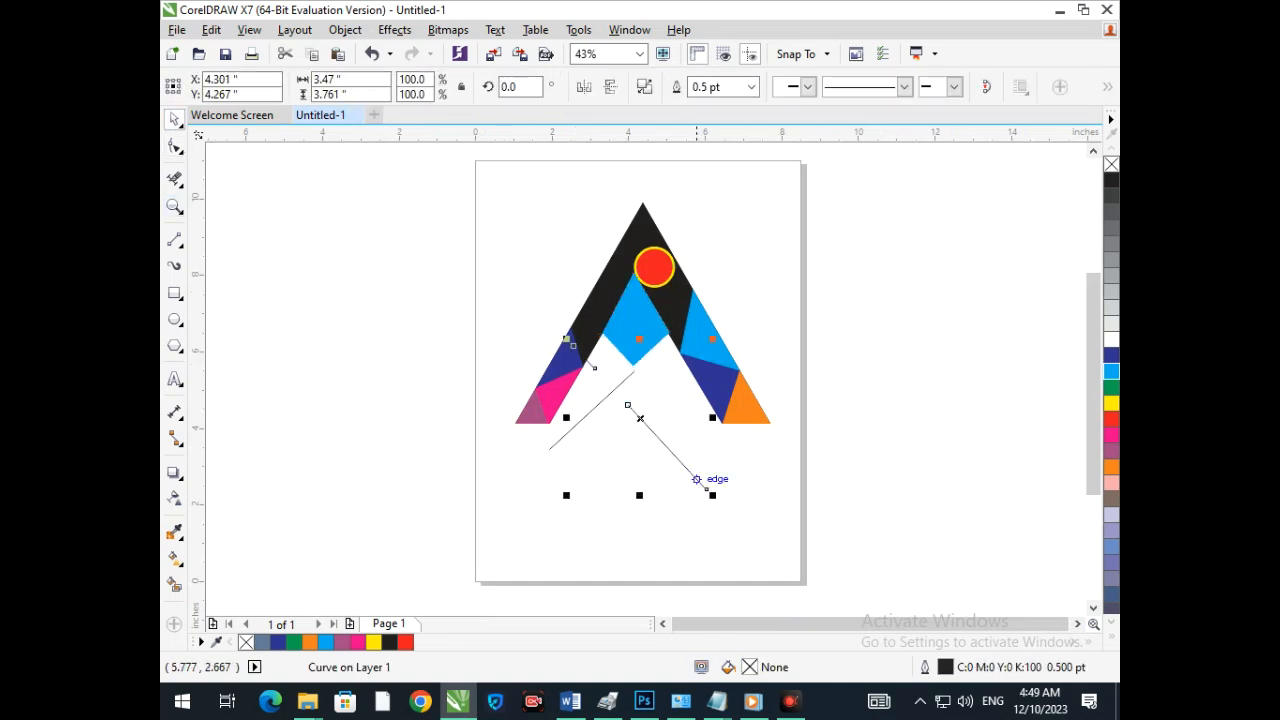
{"action": "left_click_drag", "start_coordinate": [607, 396], "coordinate": [563, 437]}
{"action": "key", "text": "ctrl+z"}
{"action": "left_click", "coordinate": [723, 498]}
{"action": "left_click", "coordinate": [712, 456]}
{"action": "left_click", "coordinate": [559, 440], "text": "shift"}
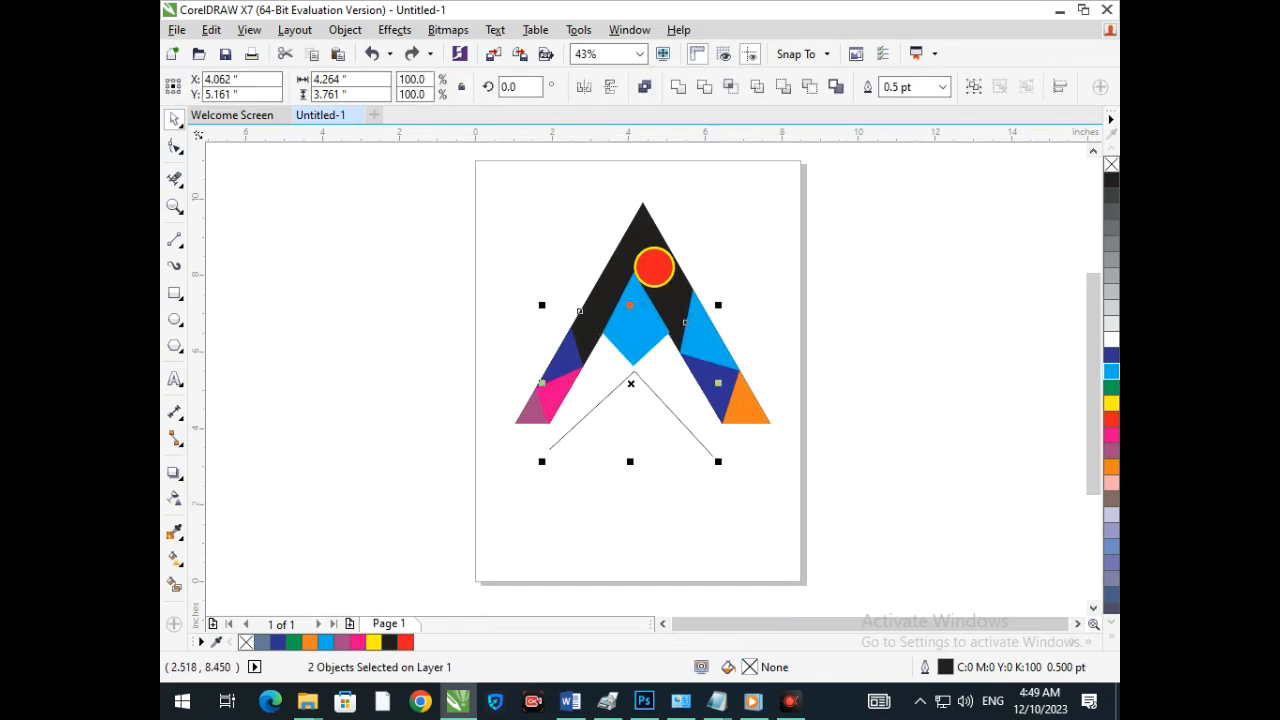
{"action": "left_click", "coordinate": [345, 29]}
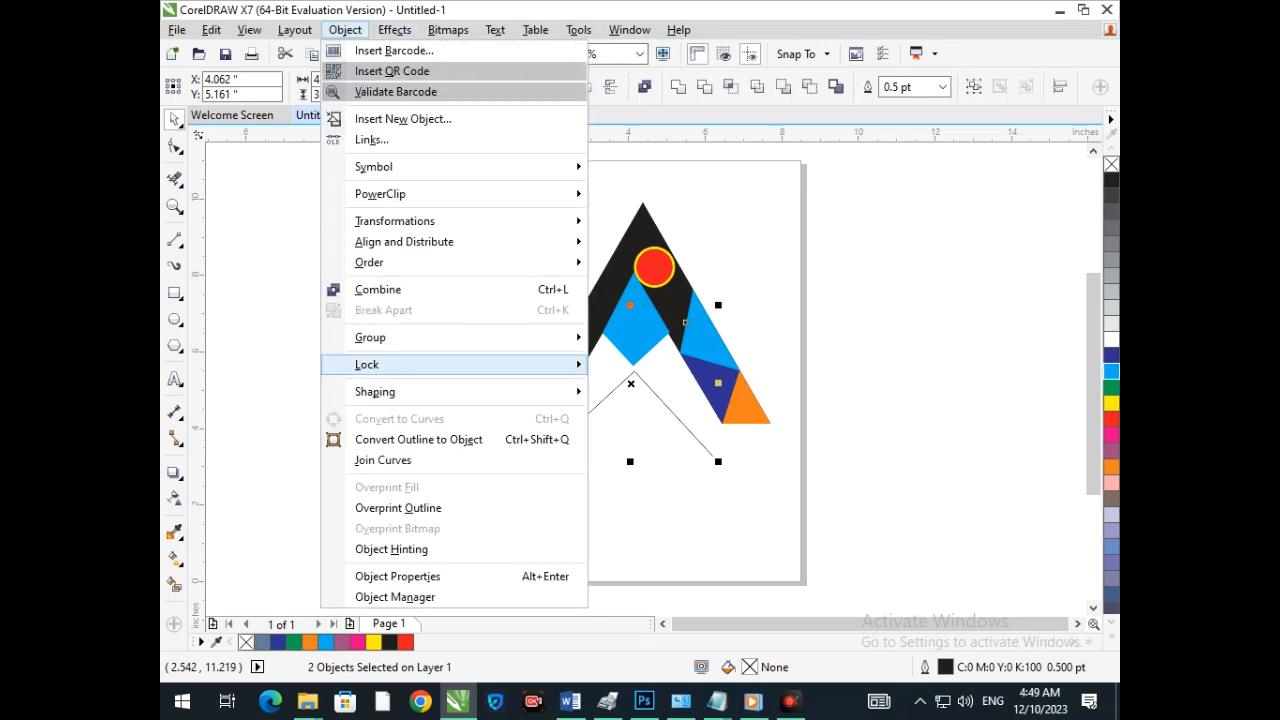
{"action": "left_click", "coordinate": [714, 454]}
{"action": "left_click", "coordinate": [690, 495]}
- Break apart the curves of both diagonal lines below the diamond so their pieces become separate objects
{"action": "left_click", "coordinate": [580, 421]}
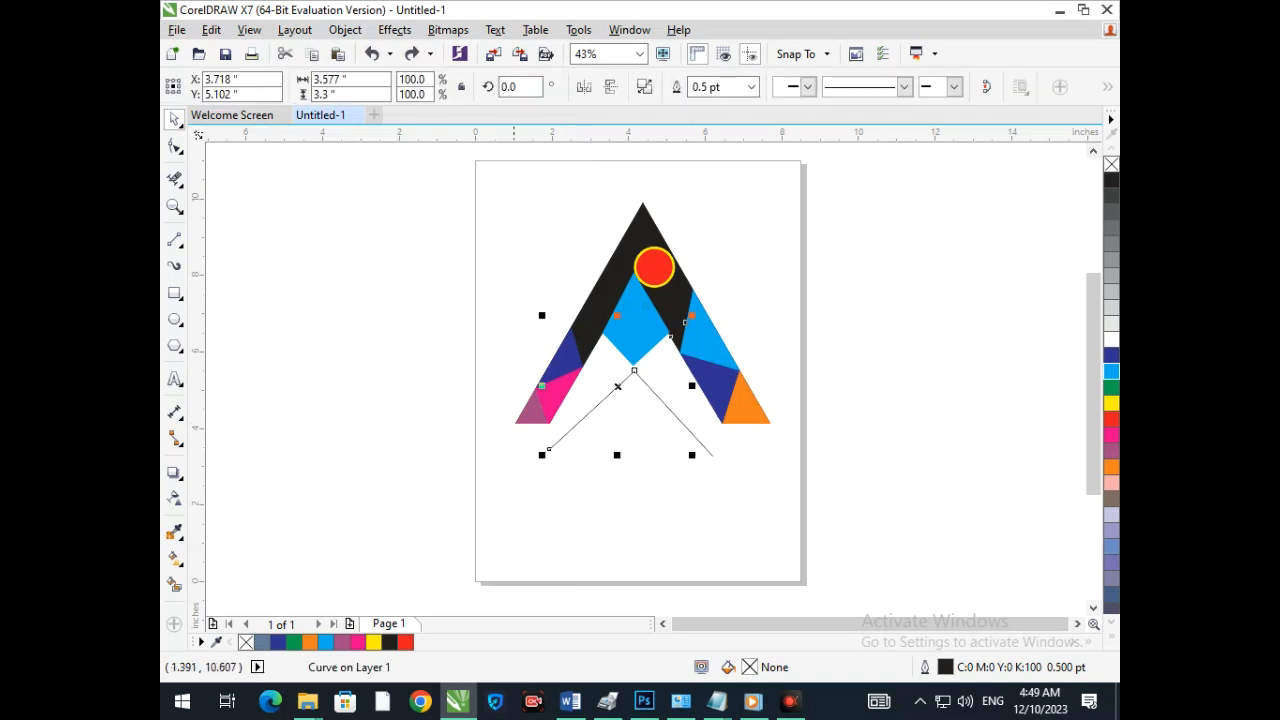
{"action": "left_click", "coordinate": [345, 29]}
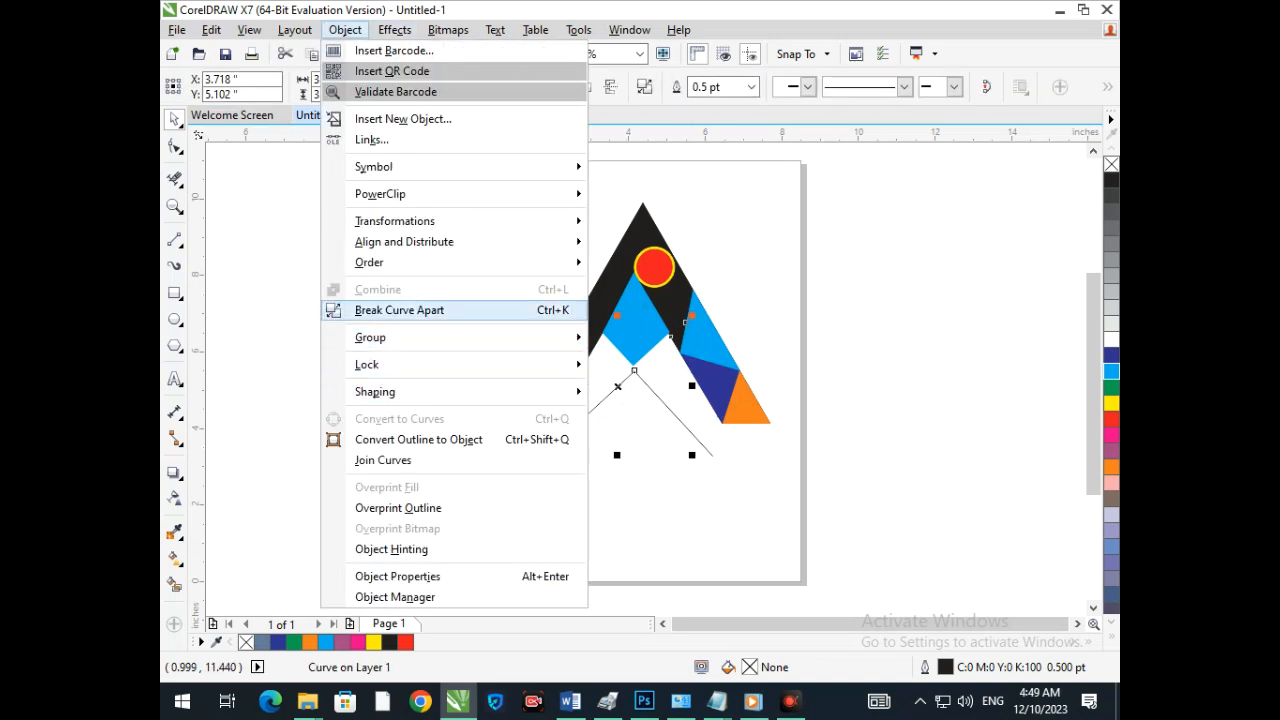
{"action": "left_click", "coordinate": [399, 310]}
{"action": "left_click", "coordinate": [683, 441]}
{"action": "left_click", "coordinate": [694, 439]}
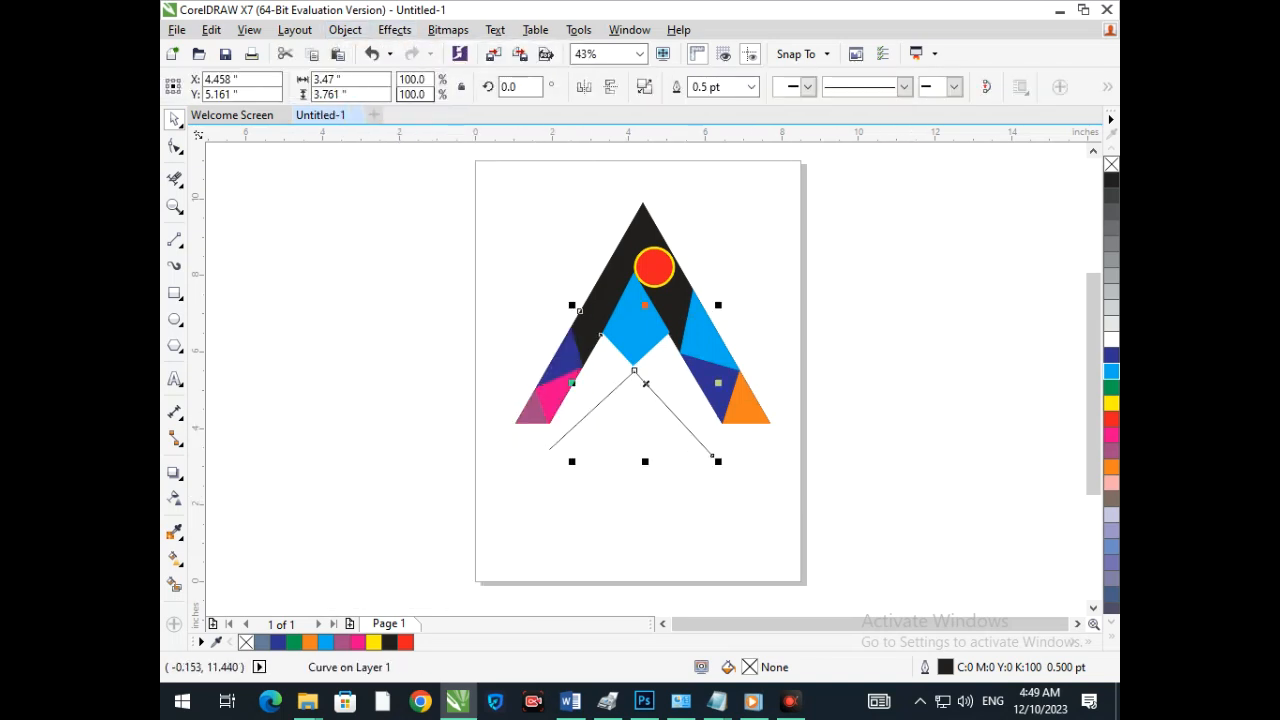
{"action": "left_click", "coordinate": [345, 29]}
{"action": "left_click", "coordinate": [399, 310]}
{"action": "left_click", "coordinate": [685, 418]}
{"action": "left_click", "coordinate": [679, 420]}
- Place a horizontal guideline at the left diagonal line's lower end and remove the right line's part below it
{"action": "left_click_drag", "start_coordinate": [776, 131], "coordinate": [876, 449]}
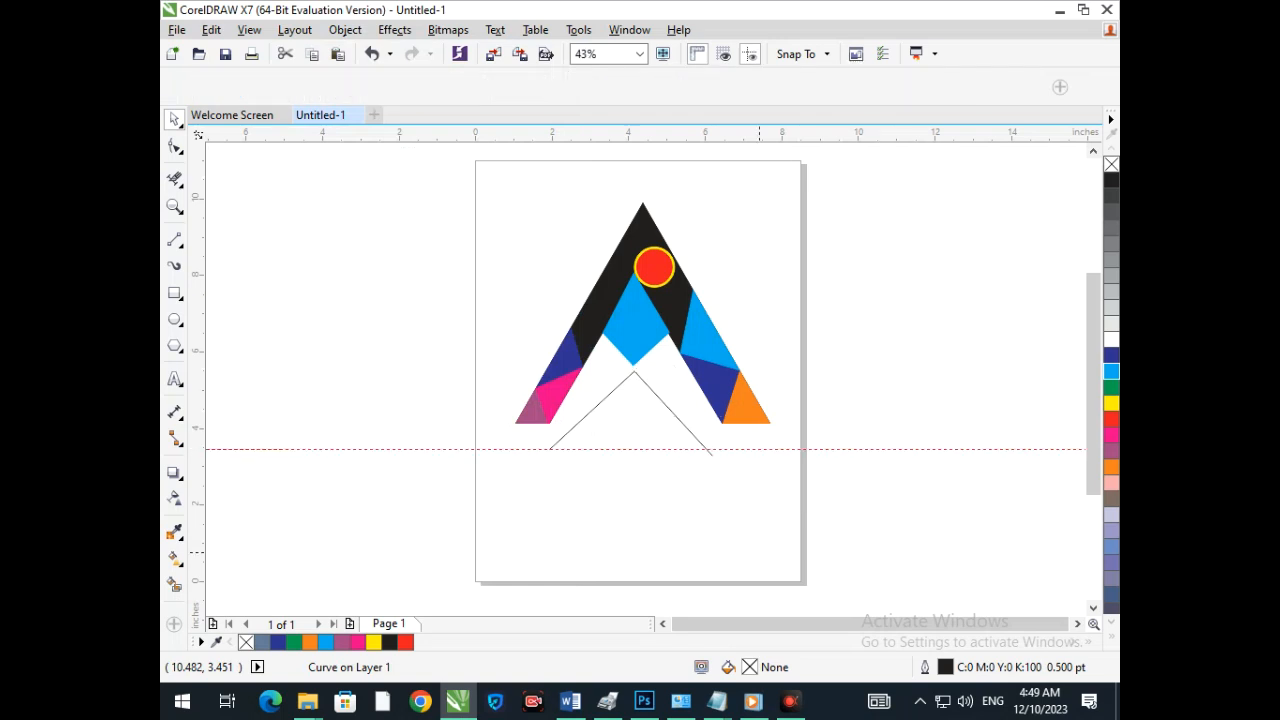
{"action": "left_click", "coordinate": [729, 482]}
{"action": "scroll", "coordinate": [705, 518], "scroll_direction": "up", "scroll_amount": 2}
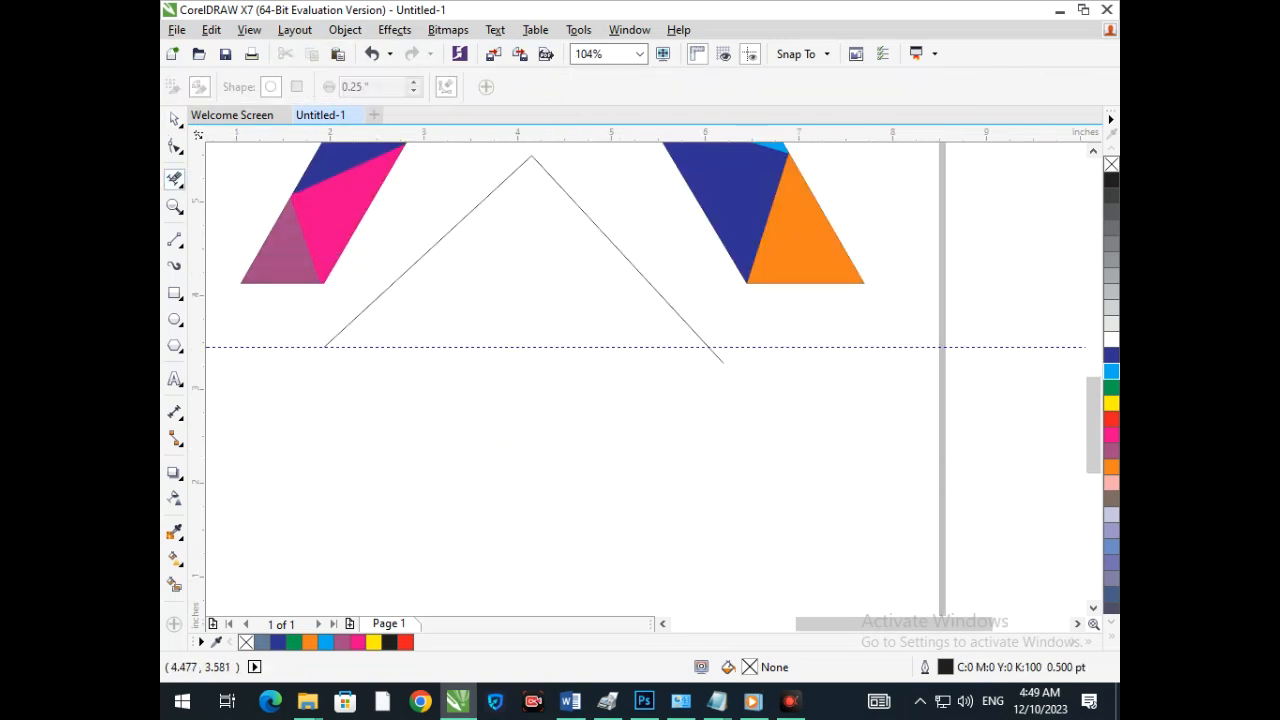
{"action": "scroll", "coordinate": [679, 335], "scroll_direction": "up", "scroll_amount": 4}
{"action": "scroll", "coordinate": [609, 362], "scroll_direction": "down", "scroll_amount": 4}
{"action": "key", "text": "shift+F4"}
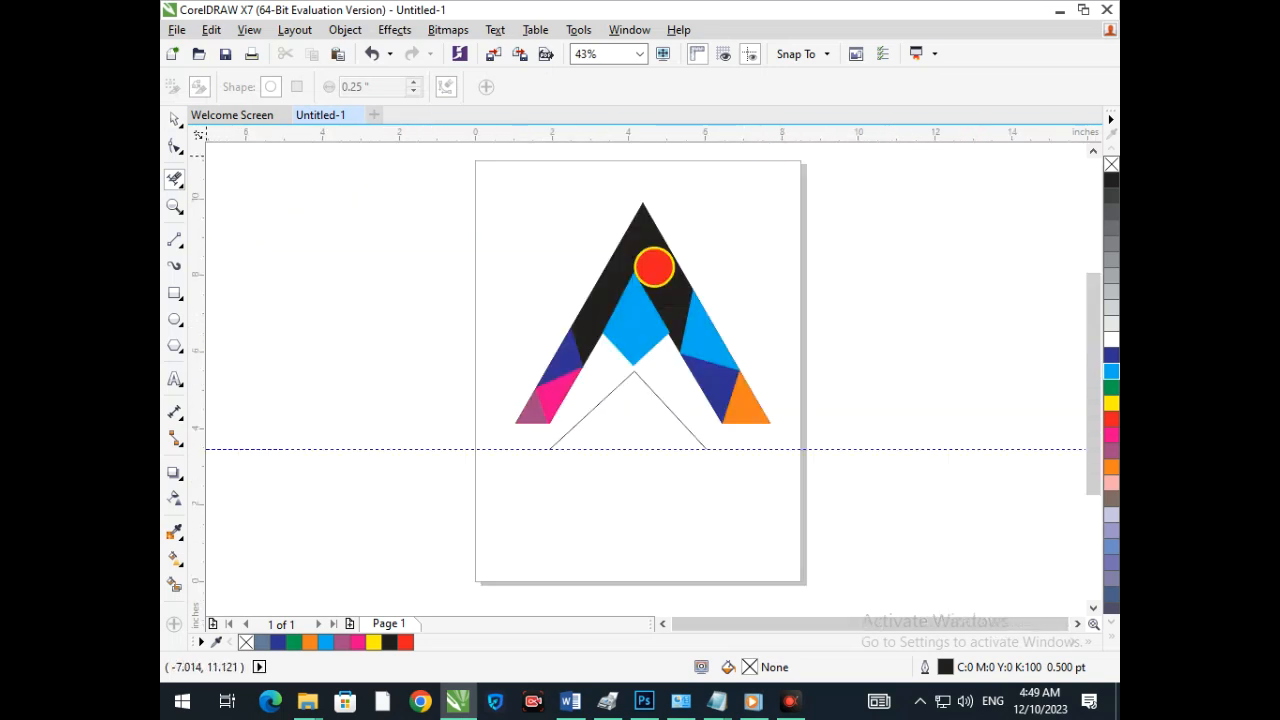
- Delete the horizontal guideline
{"action": "left_click", "coordinate": [174, 119]}
{"action": "left_click", "coordinate": [396, 449]}
{"action": "key", "text": "Delete"}
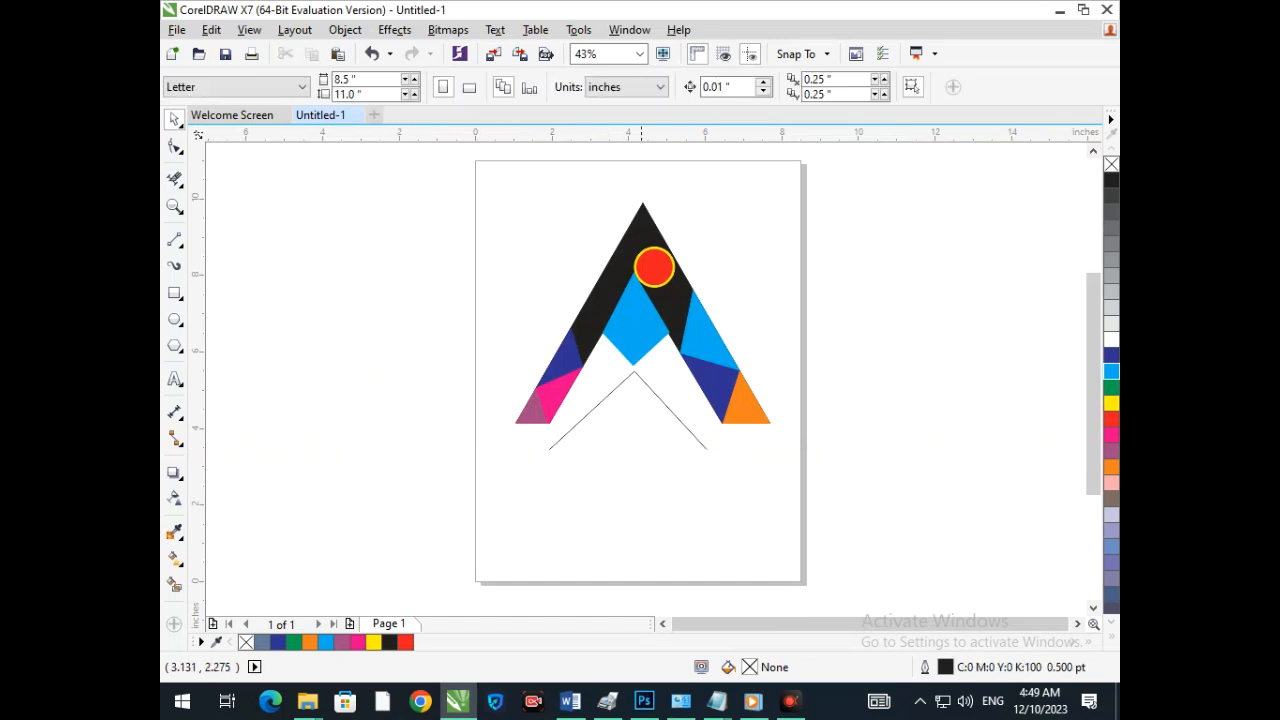
- Give both diagonal lines below the diamond a 24 pt outline width with round line caps
{"action": "left_click", "coordinate": [680, 421]}
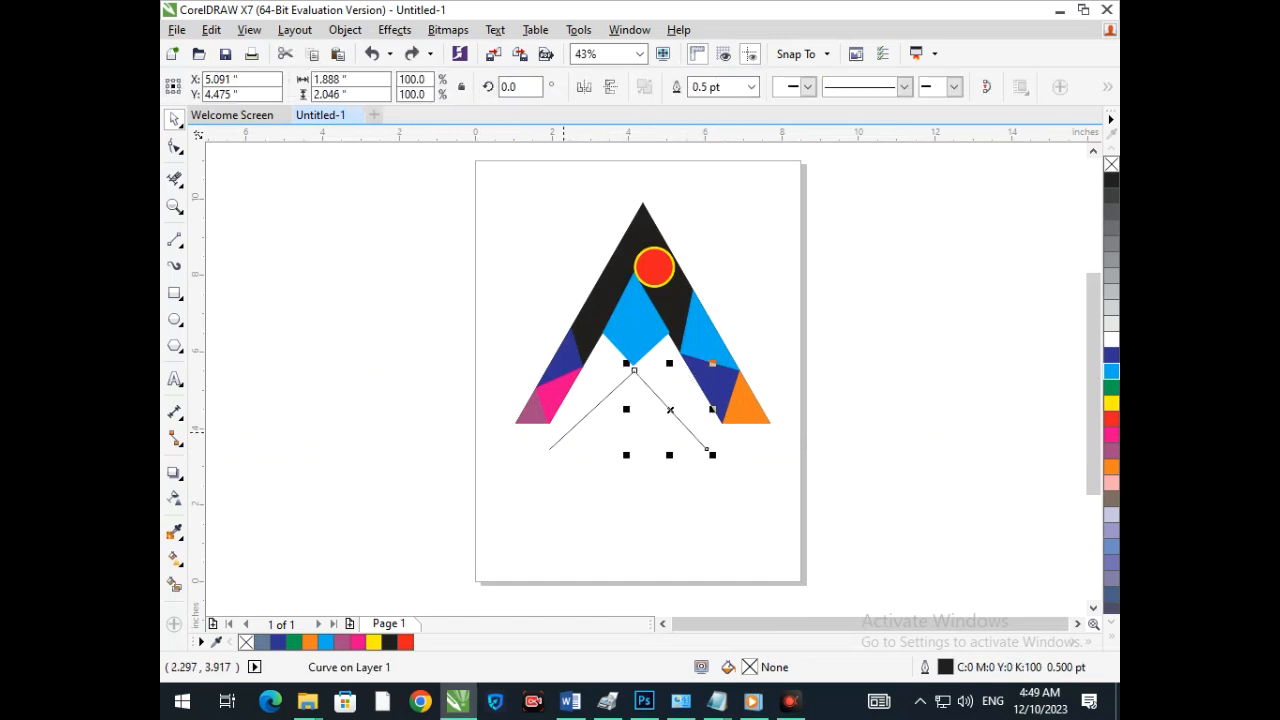
{"action": "left_click", "coordinate": [942, 87]}
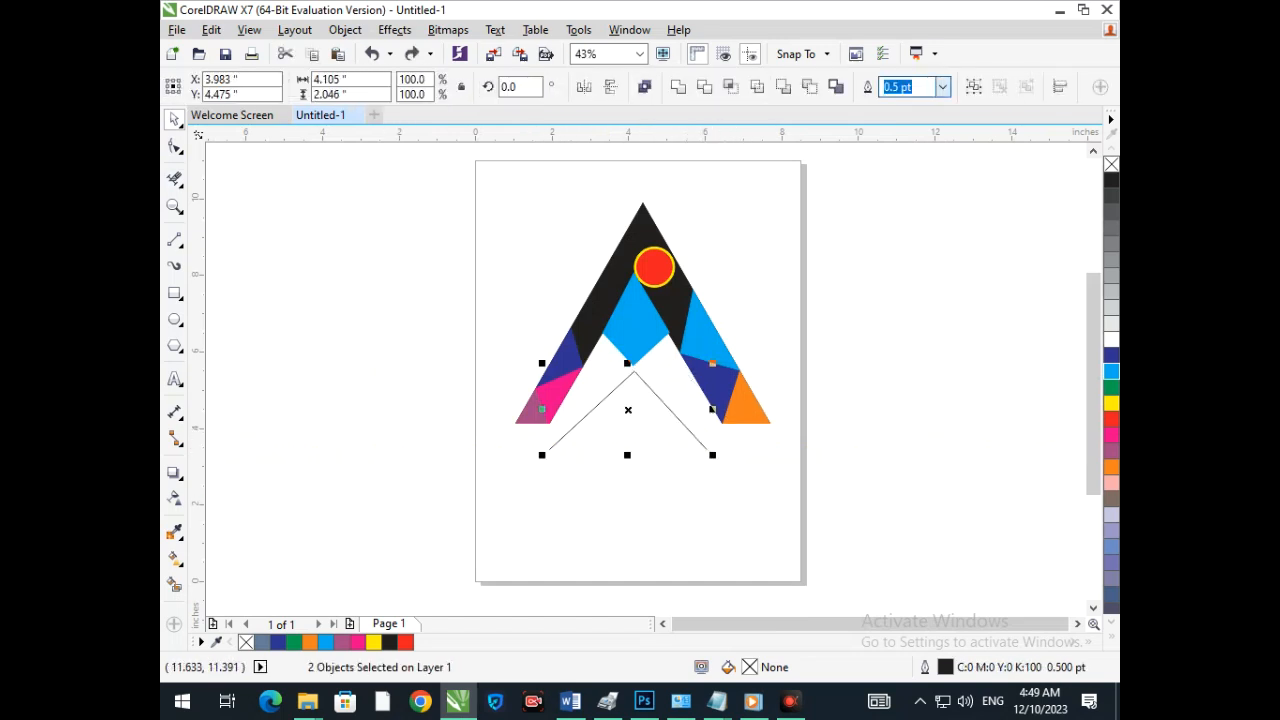
{"action": "left_click", "coordinate": [917, 288]}
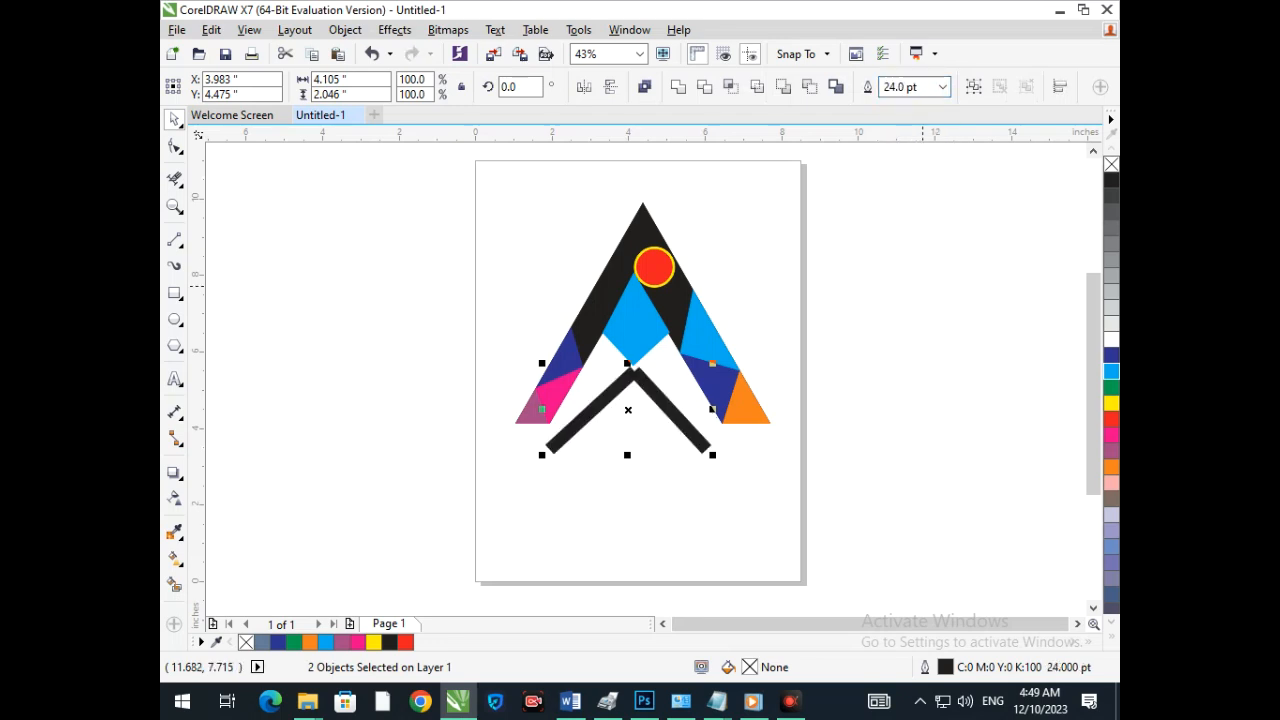
{"action": "key", "text": "F12"}
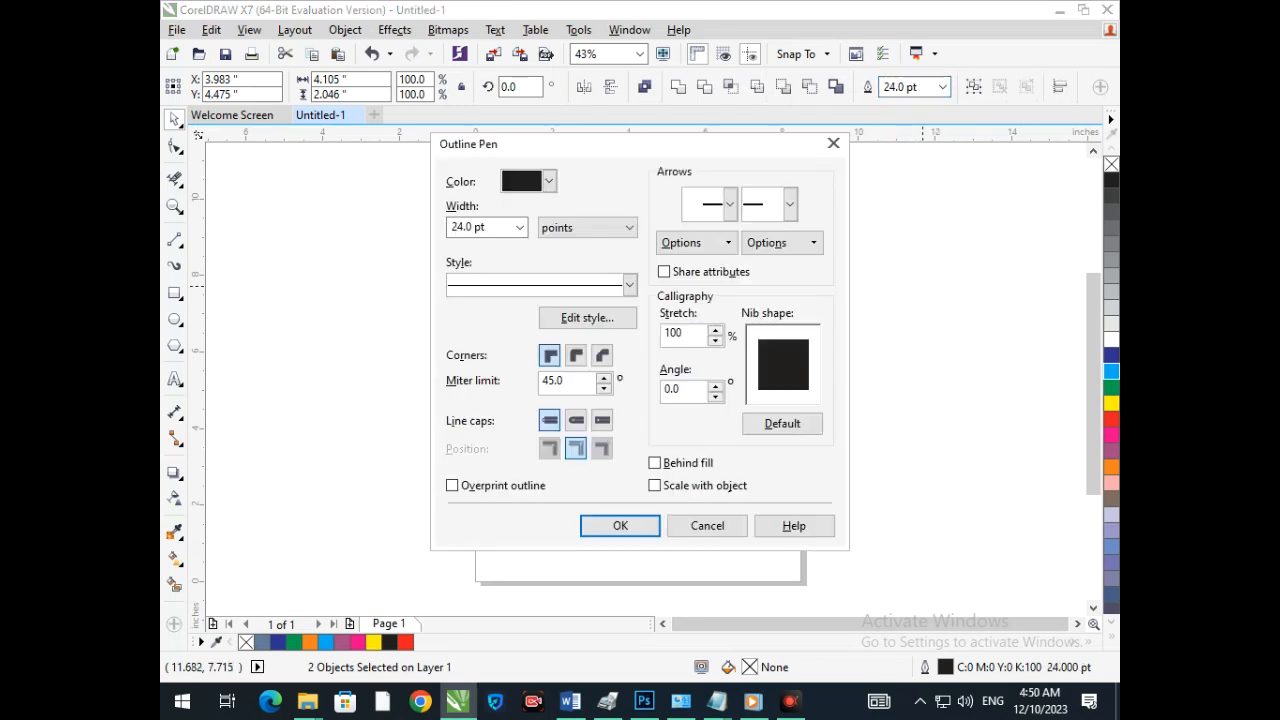
{"action": "left_click", "coordinate": [576, 420]}
{"action": "left_click", "coordinate": [620, 526]}
{"action": "left_click", "coordinate": [340, 430]}
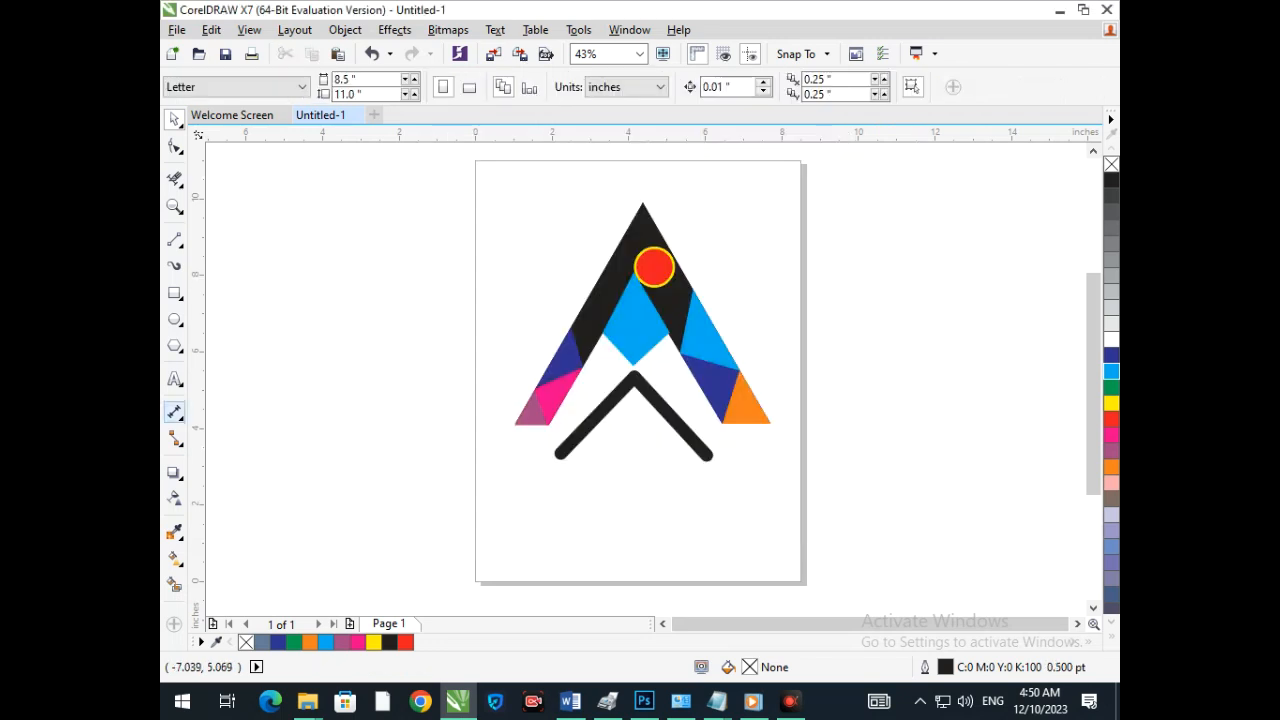
- Add the artistic text "GRAPHIC DESIGNING" on two lines in 24 pt Arial, in the empty area beside the page
{"action": "left_click", "coordinate": [174, 379]}
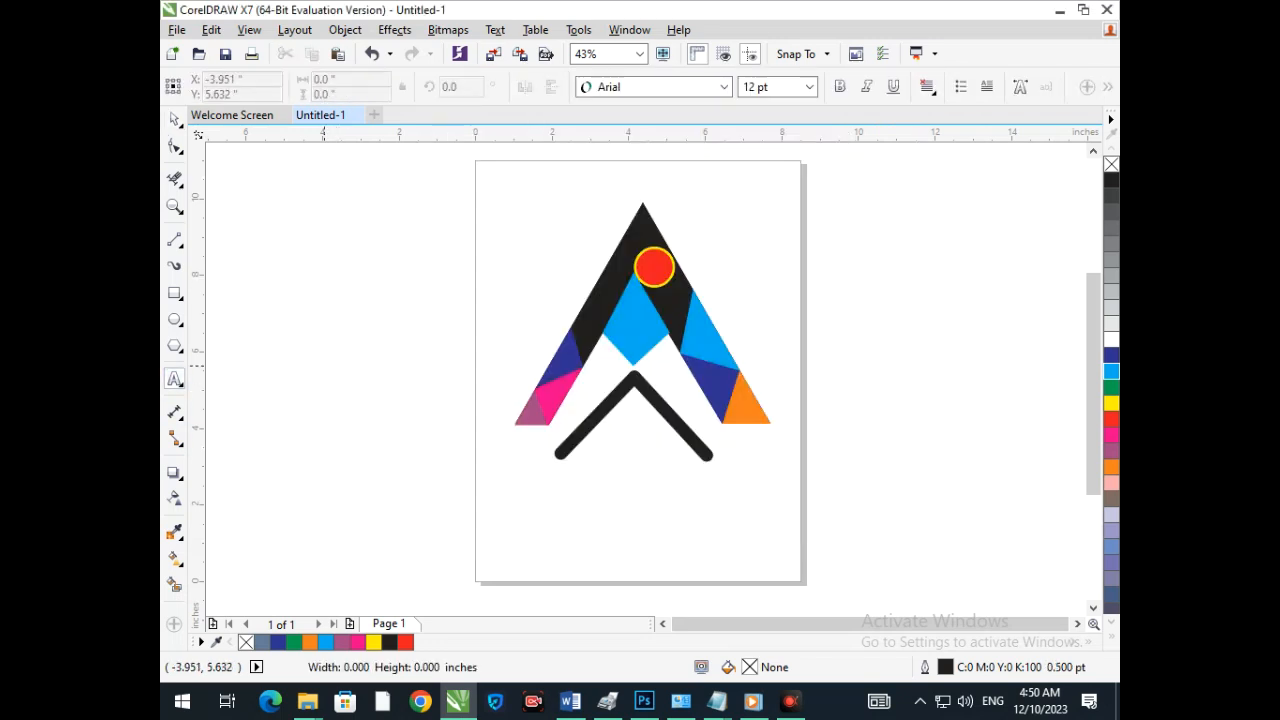
{"action": "left_click", "coordinate": [324, 360]}
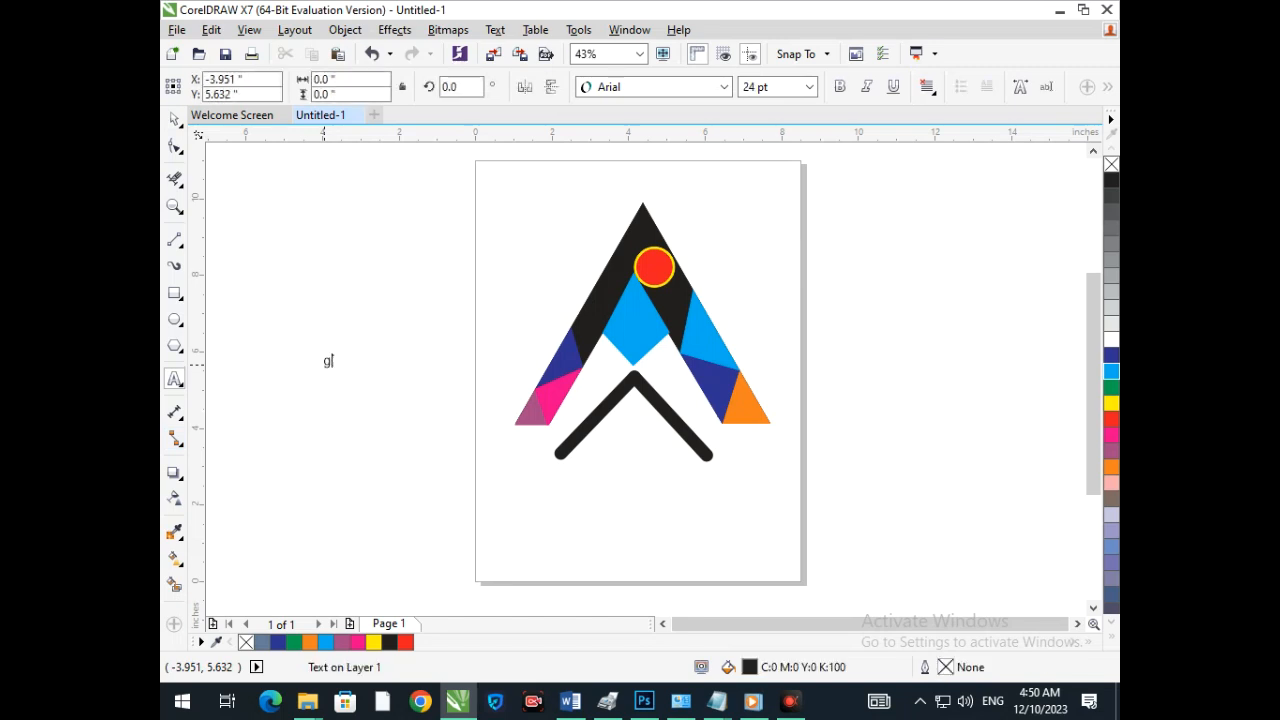
{"action": "type", "text": "g"}
{"action": "key", "text": "BackSpace"}
{"action": "type", "text": "GRP"}
{"action": "key", "text": "BackSpace"}
{"action": "type", "text": "APHIC "}
{"action": "type", "text": "DESIGNING"}
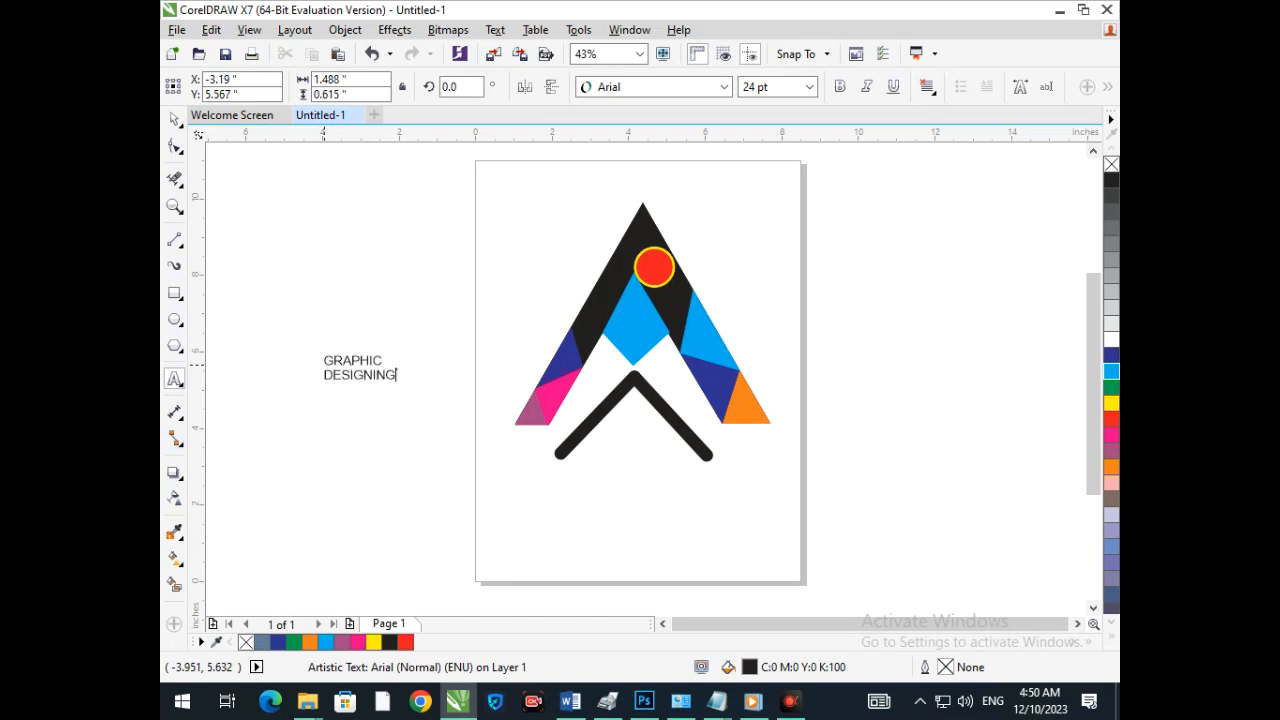
- Enlarge the text to about 41.7 pt, place it below the black chevron and centre GRAPHIC over DESIGNING
{"action": "left_click", "coordinate": [174, 120]}
{"action": "left_click_drag", "start_coordinate": [401, 386], "coordinate": [646, 520]}
{"action": "left_click_drag", "start_coordinate": [545, 499], "coordinate": [575, 489]}
{"action": "double_click", "coordinate": [584, 479]}
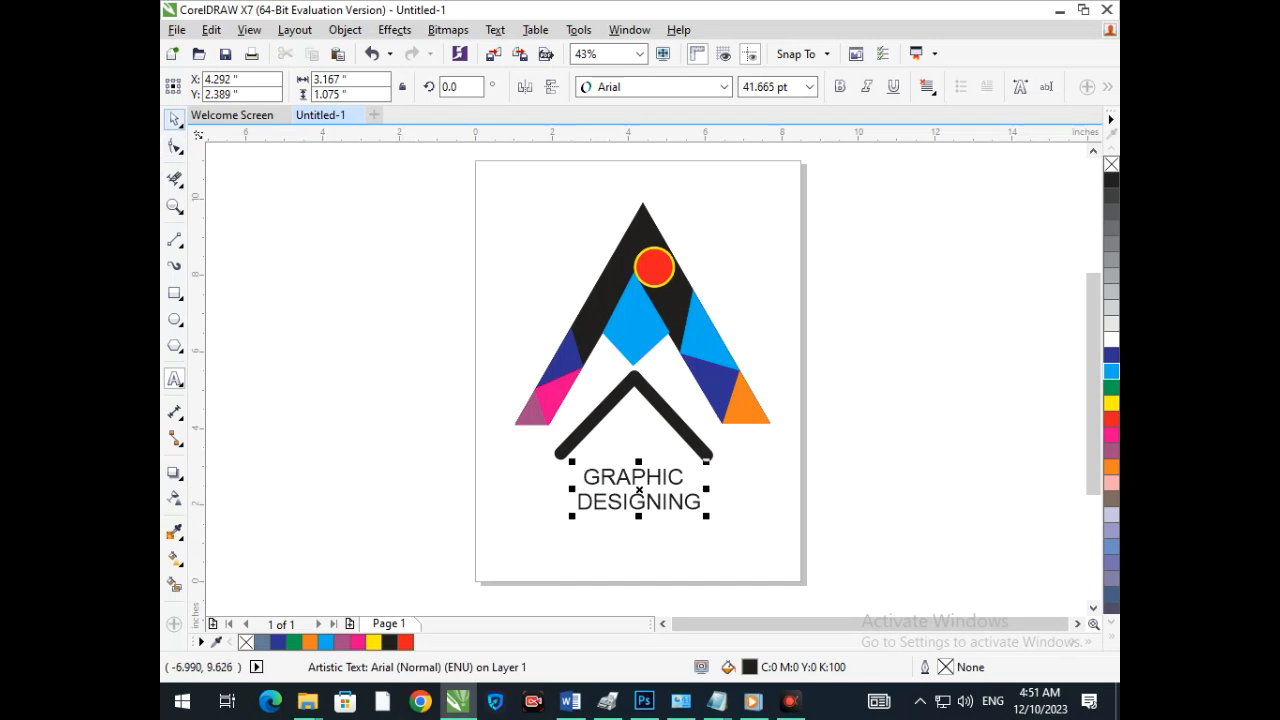
- Give the word DESIGNING in the caption a dark blue fill and outline (C100 M100 Y0 K0)
{"action": "left_click", "coordinate": [174, 379]}
{"action": "left_click", "coordinate": [646, 503]}
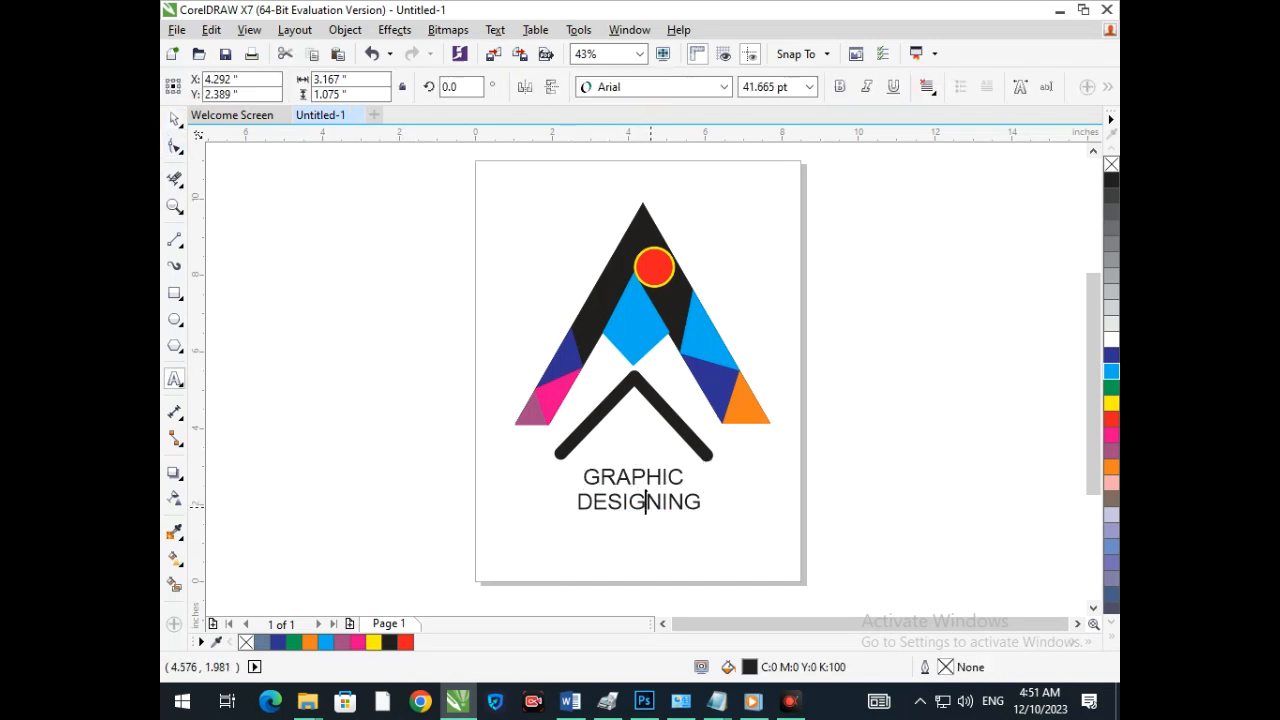
{"action": "left_click_drag", "start_coordinate": [703, 503], "coordinate": [577, 503]}
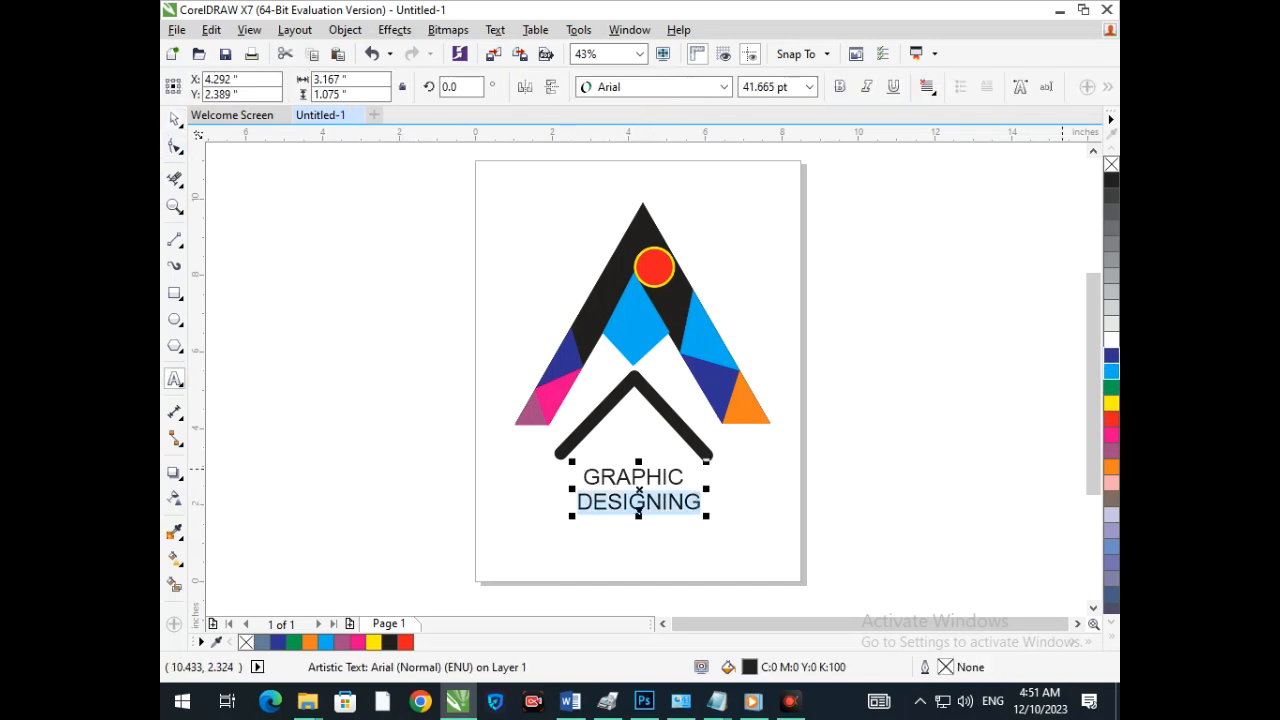
{"action": "left_click", "coordinate": [1111, 355]}
{"action": "right_click", "coordinate": [1111, 355]}
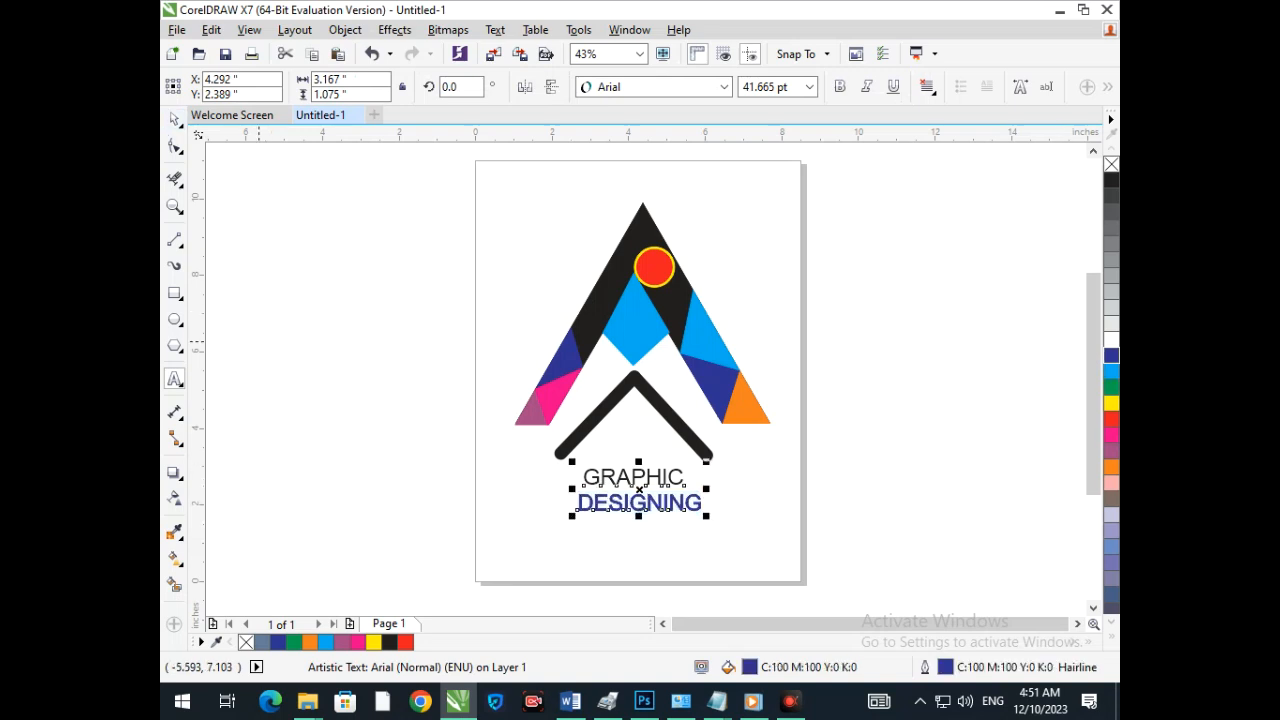
- Make the whole GRAPHIC DESIGNING caption bold
{"action": "left_click", "coordinate": [174, 119]}
{"action": "left_click", "coordinate": [505, 471]}
{"action": "left_click", "coordinate": [623, 471]}
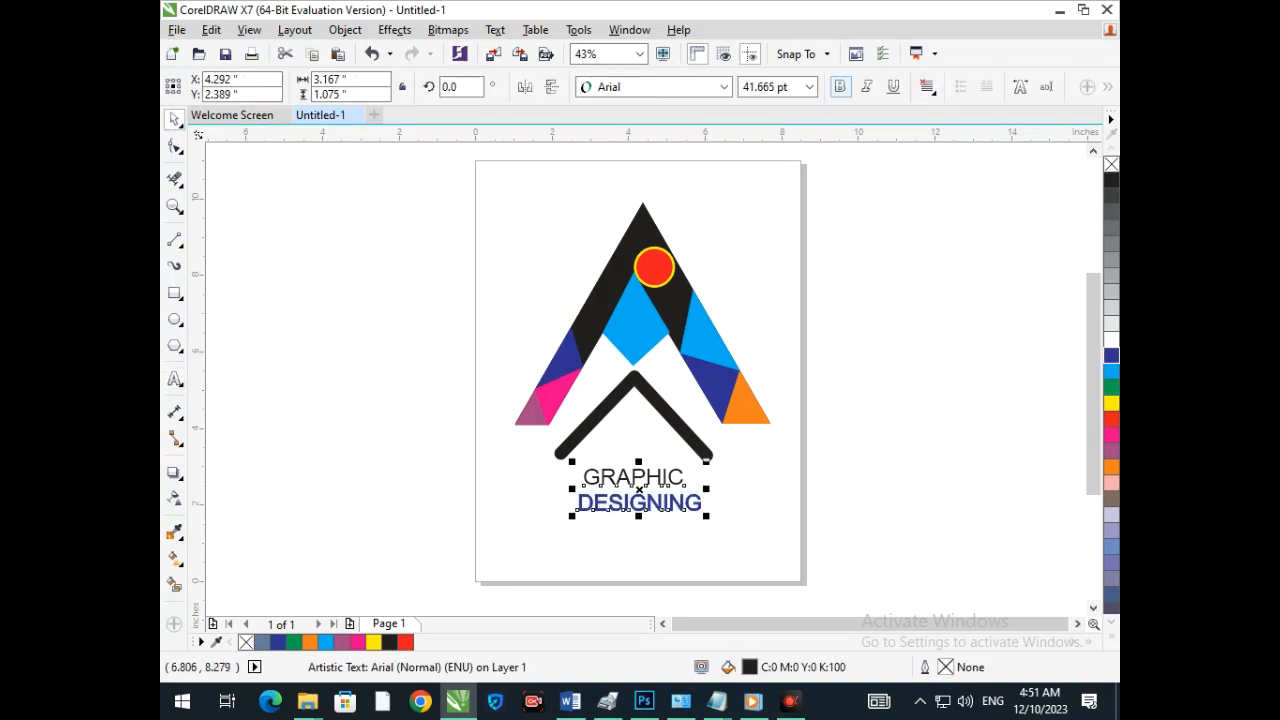
{"action": "left_click", "coordinate": [839, 87]}
{"action": "left_click", "coordinate": [730, 484]}
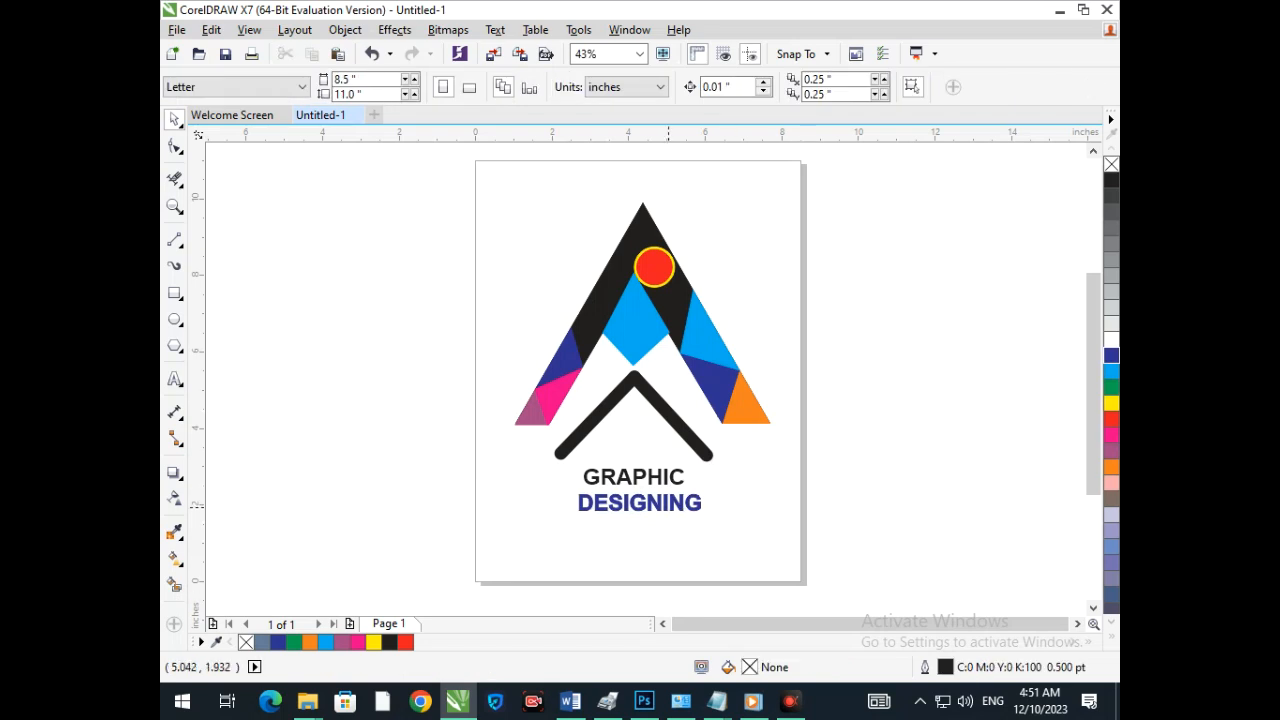
- Give the word GRAPHIC in the caption an orange fill and outline (C0 M60 Y100 K0)
{"action": "left_click", "coordinate": [666, 485]}
{"action": "double_click", "coordinate": [668, 502]}
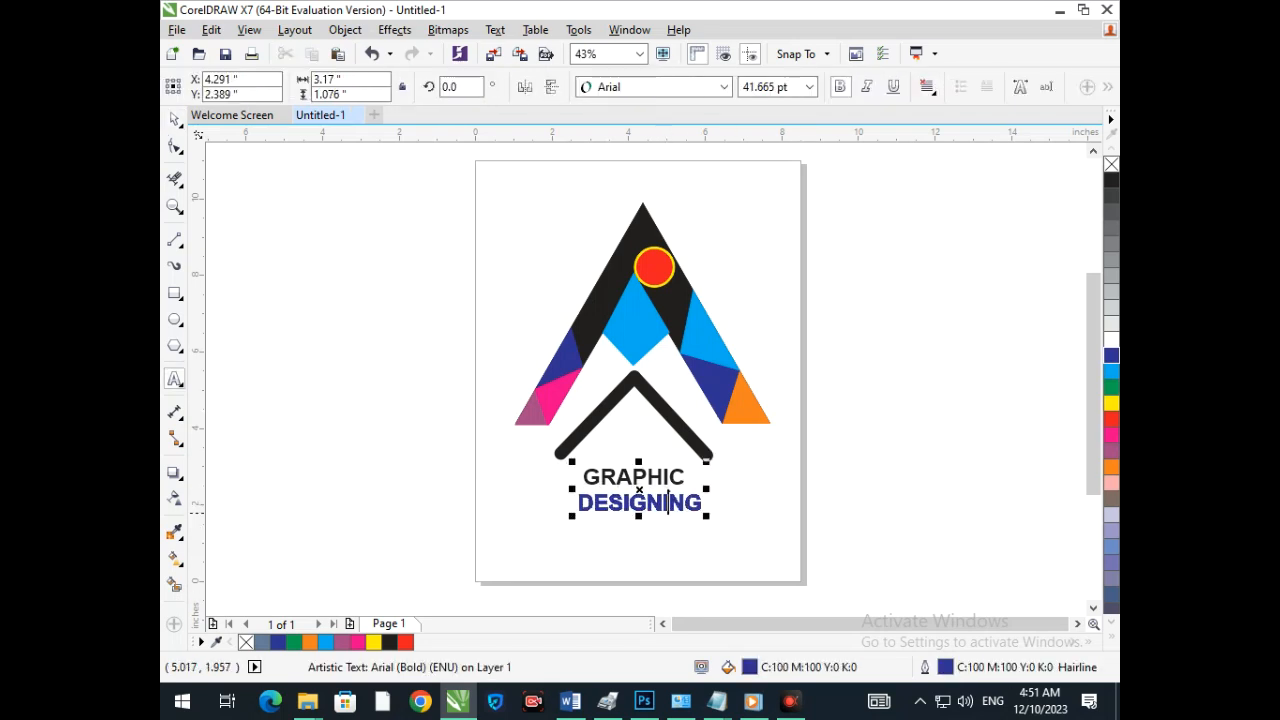
{"action": "double_click", "coordinate": [631, 478]}
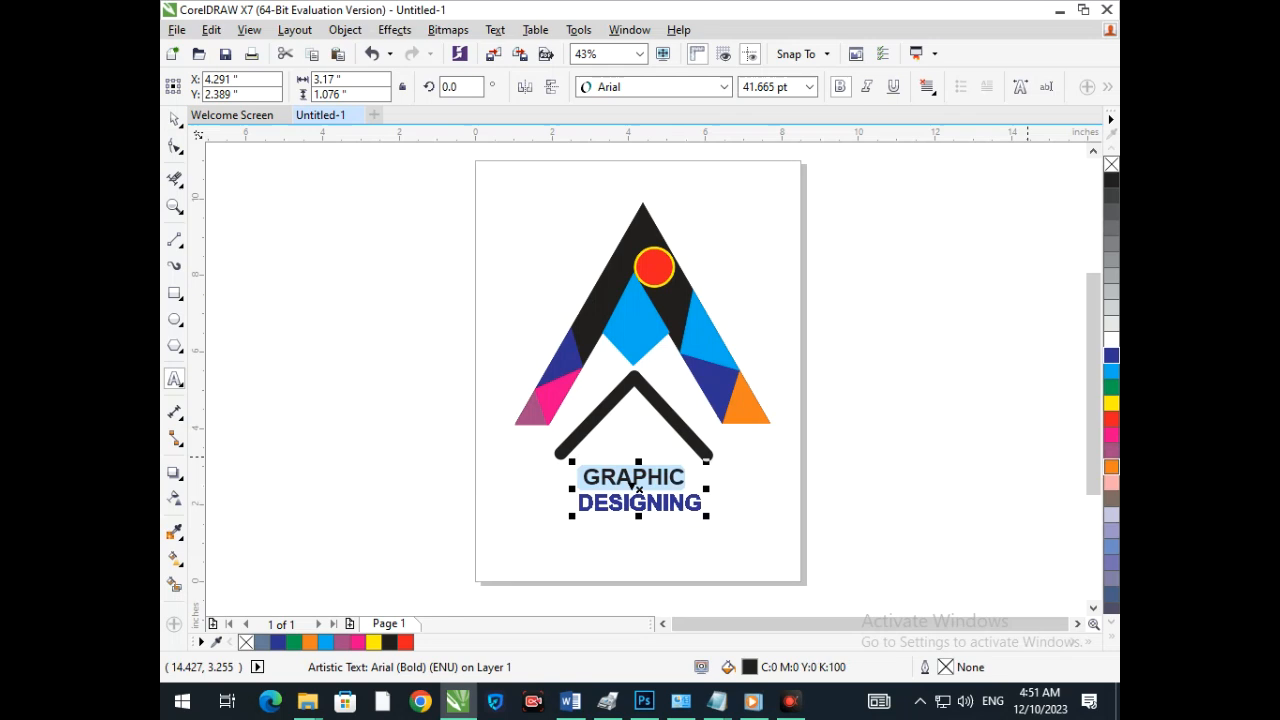
{"action": "left_click", "coordinate": [1111, 467]}
{"action": "right_click", "coordinate": [1111, 467]}
{"action": "left_click", "coordinate": [174, 119]}
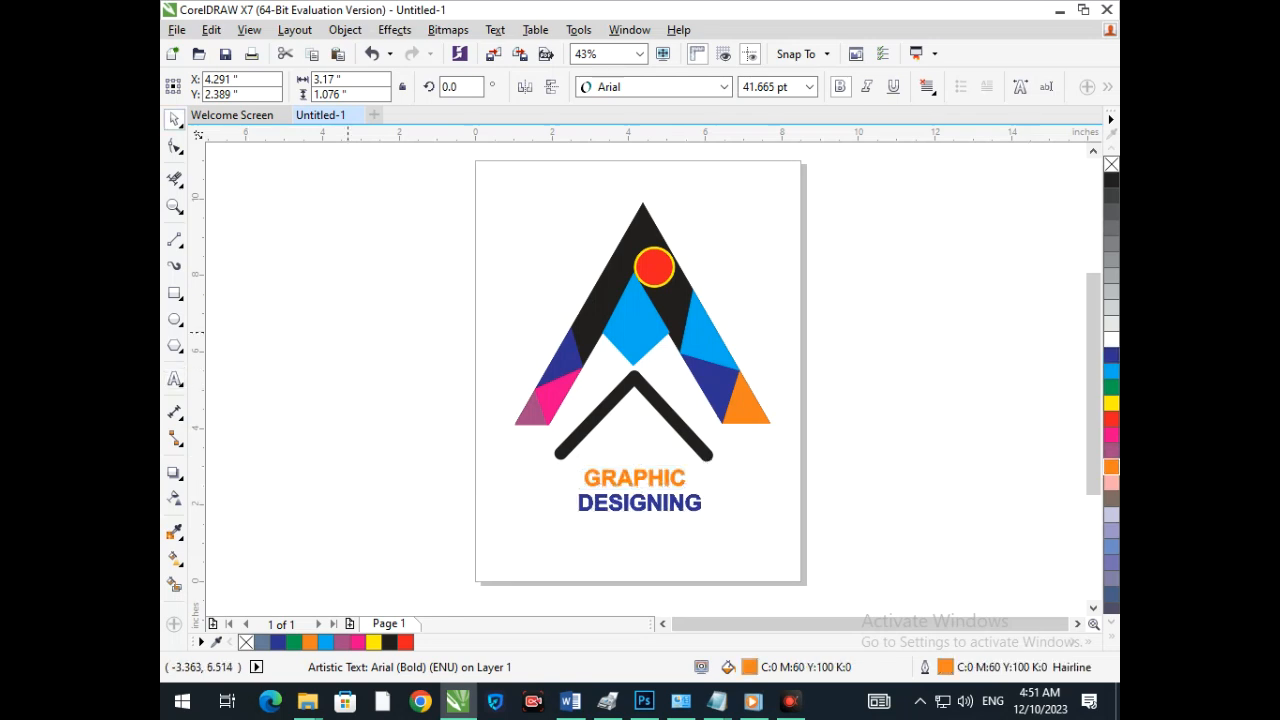
{"action": "left_click", "coordinate": [274, 332]}
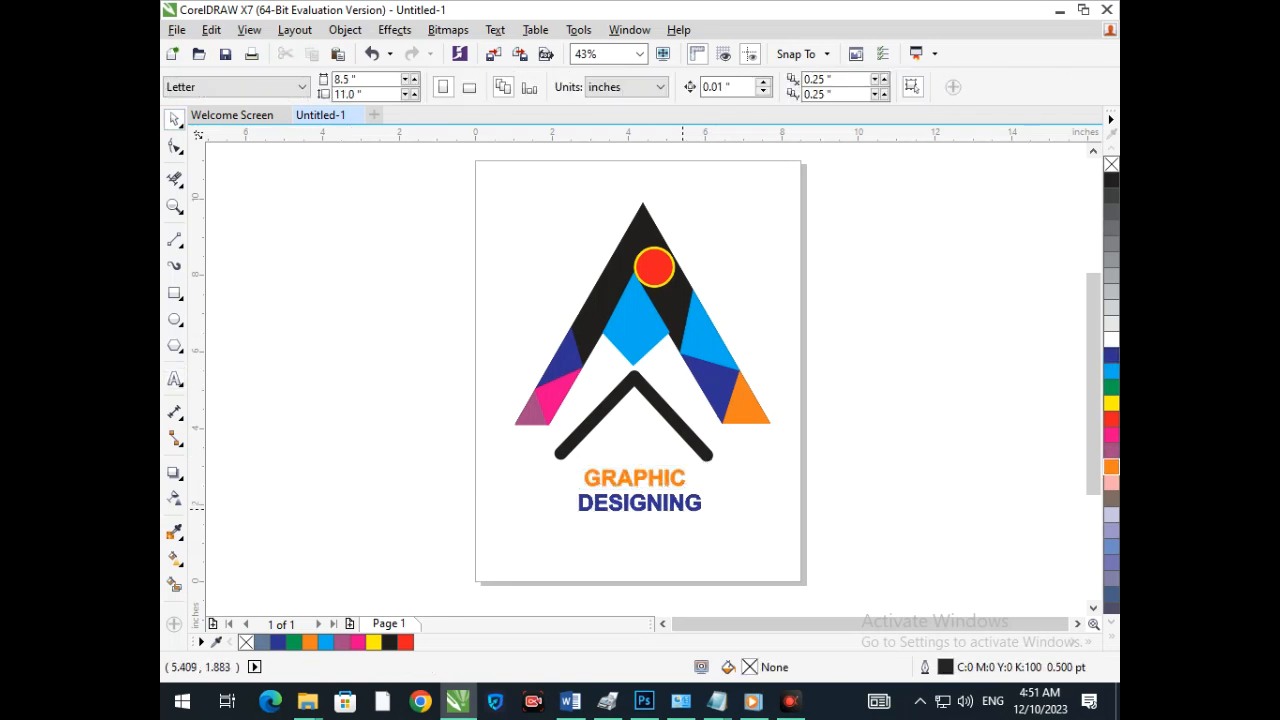
- Try an orange fill on the word DESIGNING, and return its fill to dark blue
{"action": "left_click", "coordinate": [628, 505]}
{"action": "double_click", "coordinate": [688, 505]}
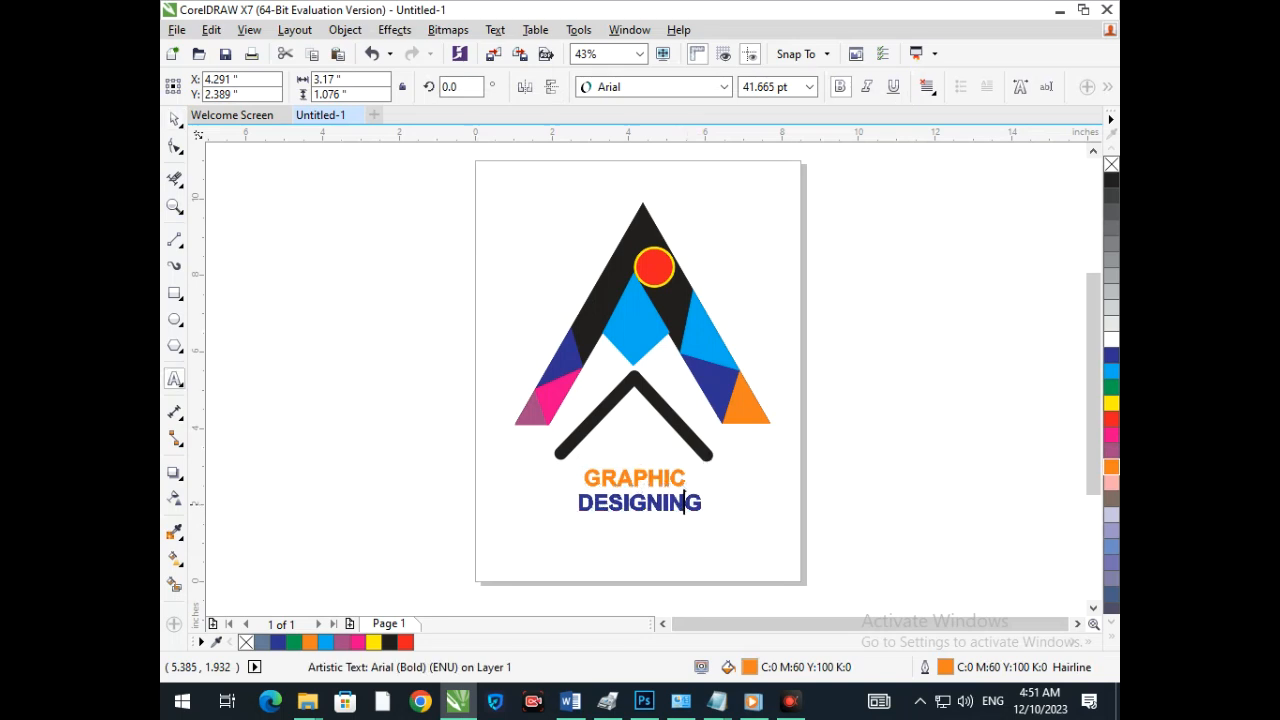
{"action": "double_click", "coordinate": [692, 508]}
{"action": "left_click", "coordinate": [1111, 467]}
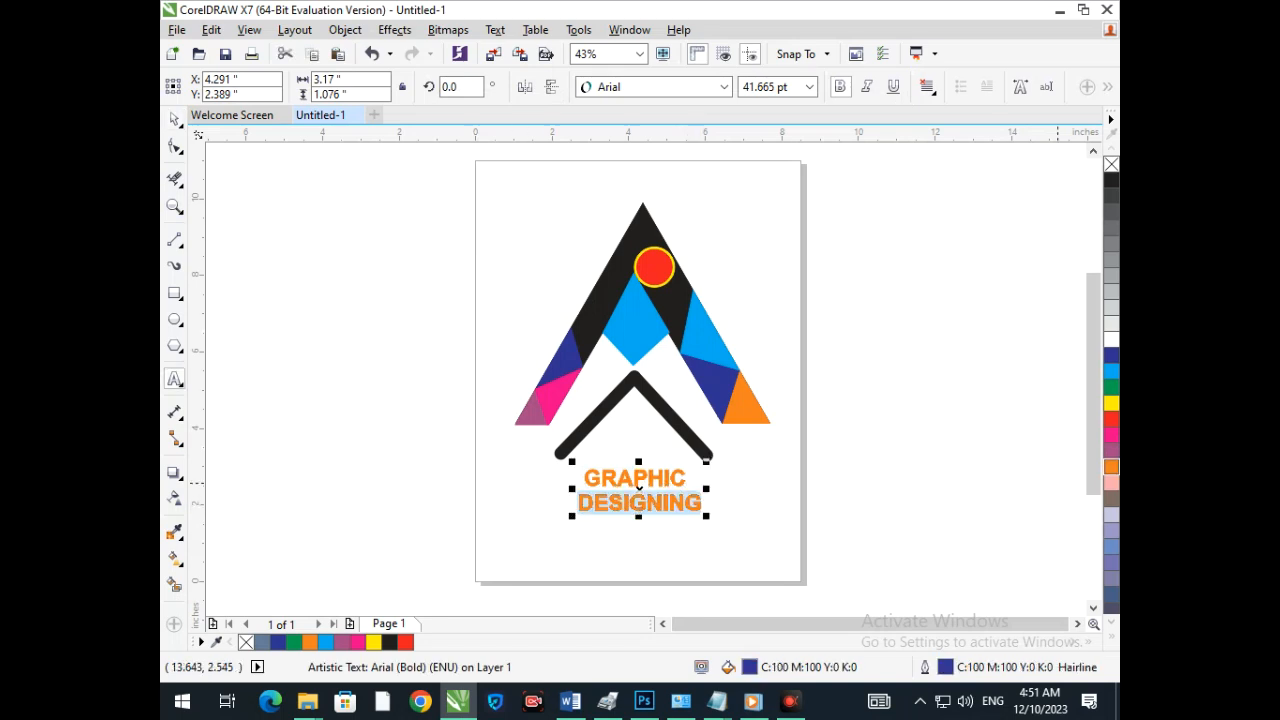
{"action": "left_click", "coordinate": [1111, 355]}
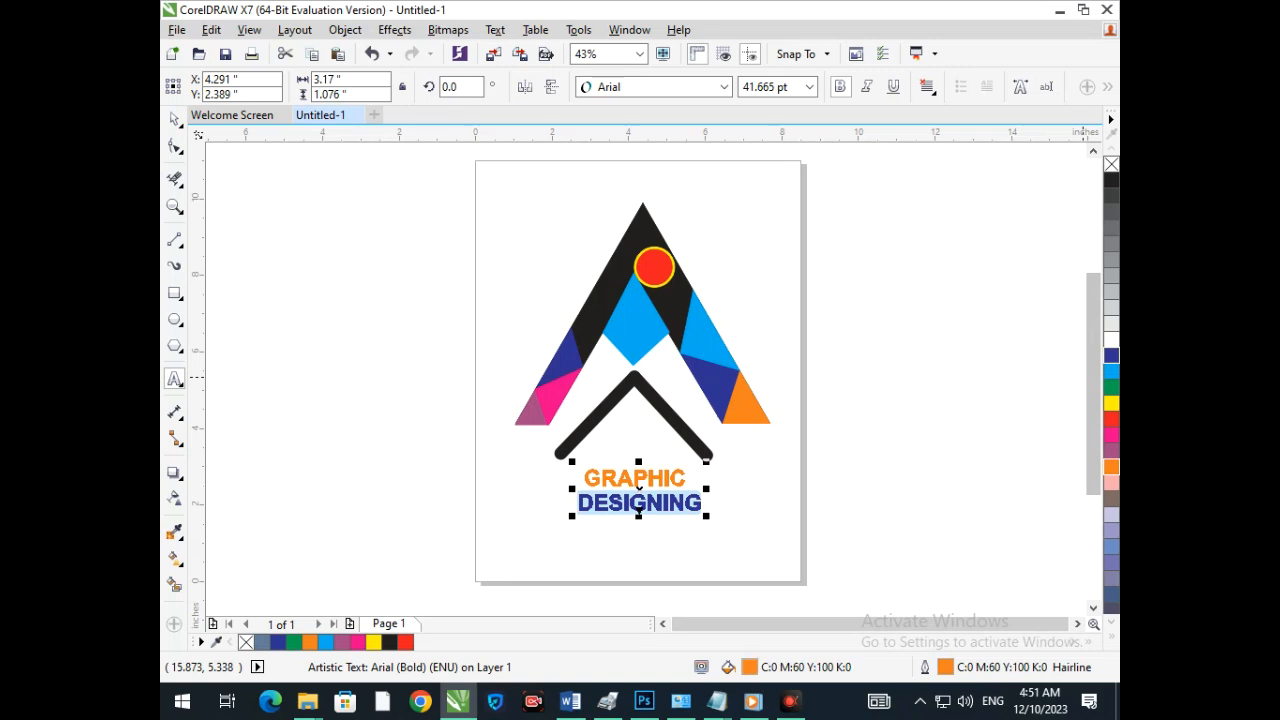
{"action": "left_click", "coordinate": [174, 119]}
{"action": "left_click", "coordinate": [231, 300]}
- Colour both words of the caption dark blue (C100 M100 Y0 K0), fill and outline alike
{"action": "left_click", "coordinate": [656, 480]}
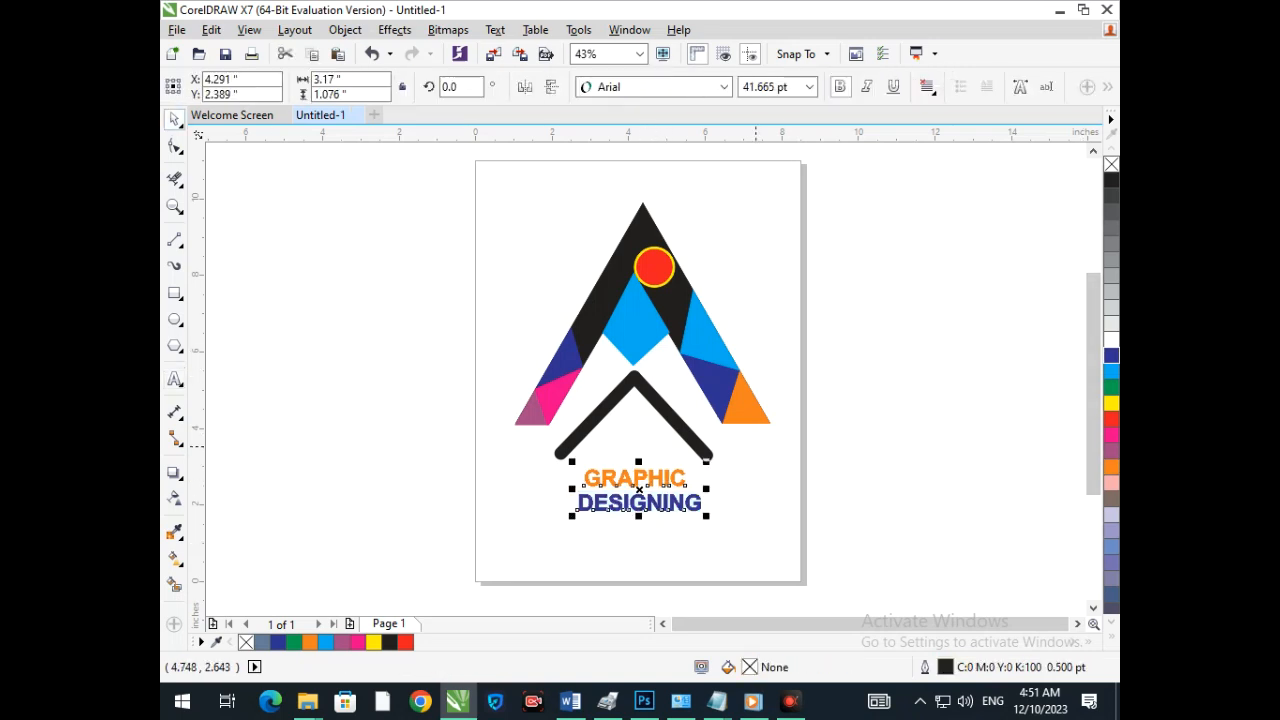
{"action": "left_click", "coordinate": [1111, 355]}
{"action": "right_click", "coordinate": [1111, 355]}
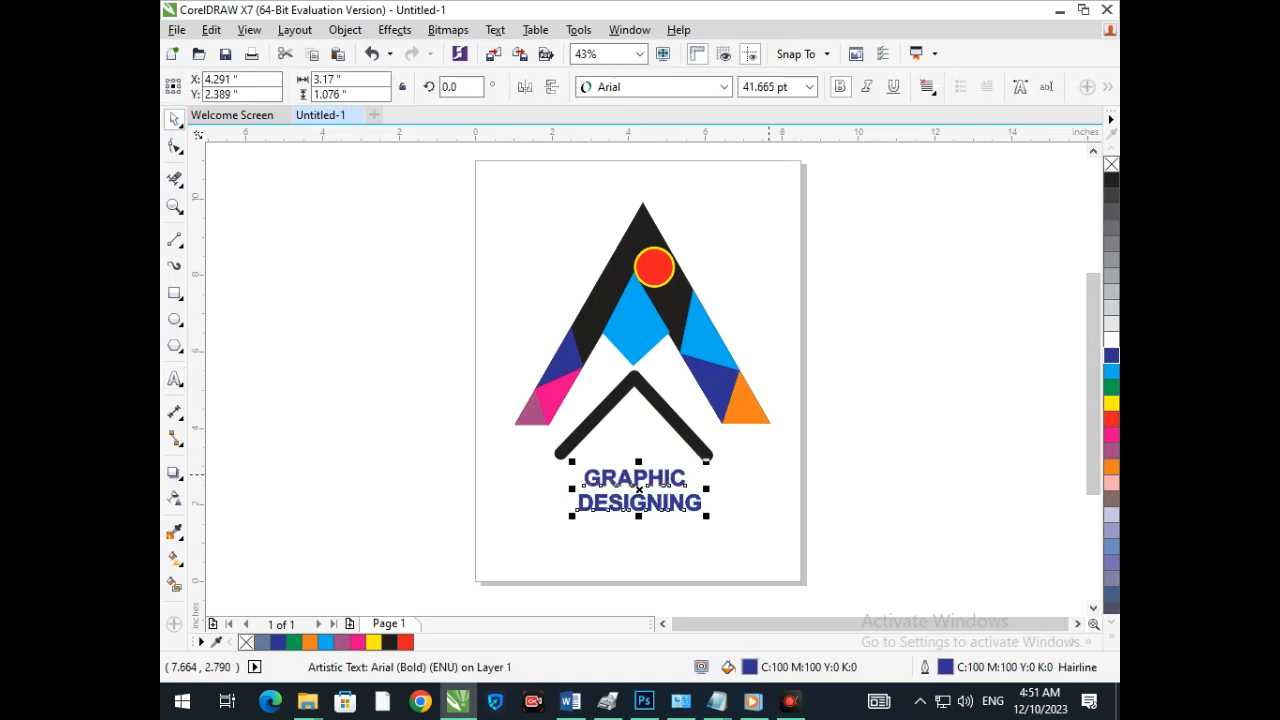
{"action": "left_click", "coordinate": [769, 475]}
- Move the caption up between the lower ends of the black chevron and resize it to about 41.1 pt
{"action": "left_click_drag", "start_coordinate": [663, 505], "coordinate": [659, 477]}
{"action": "mouse_move", "coordinate": [569, 488]}
{"action": "left_mouse_down"}
{"action": "mouse_move", "coordinate": [597, 542]}
{"action": "mouse_move", "coordinate": [595, 479]}
{"action": "mouse_move", "coordinate": [562, 493]}
{"action": "left_mouse_up"}
{"action": "left_click", "coordinate": [564, 564]}
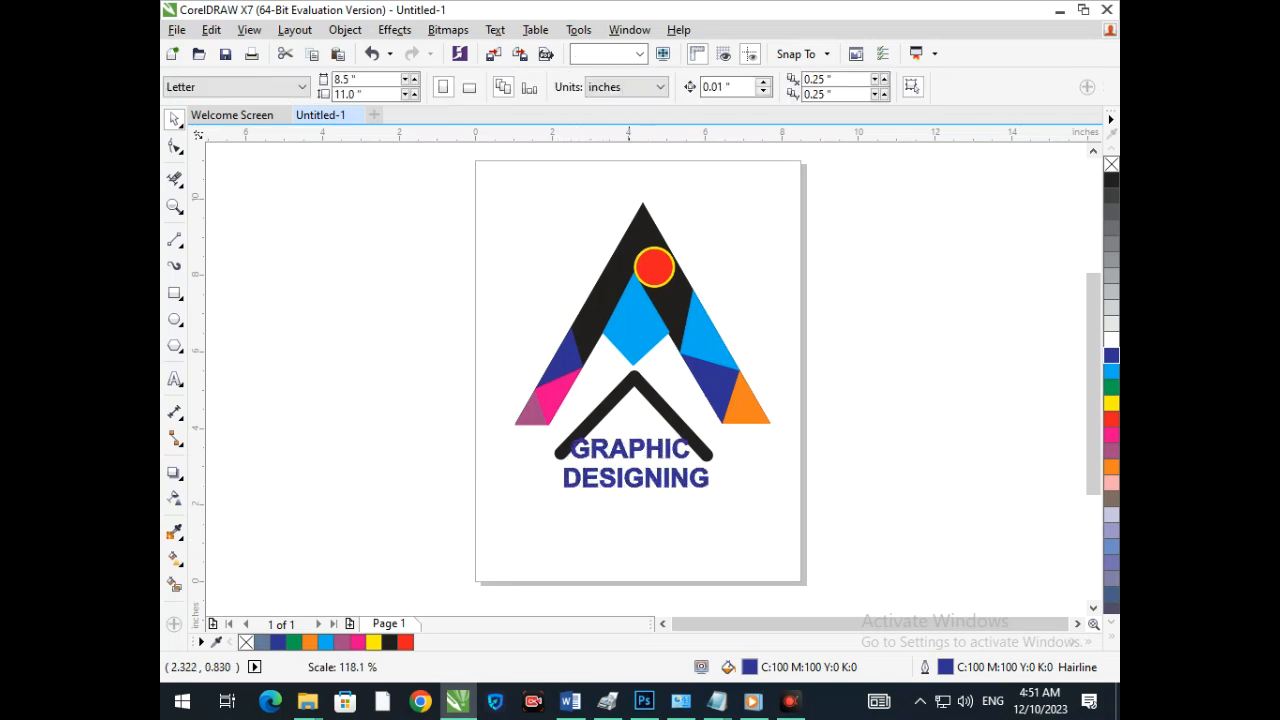
{"action": "scroll", "coordinate": [697, 517], "scroll_direction": "up", "scroll_amount": 2}
{"action": "left_click", "coordinate": [459, 432]}
{"action": "left_click_drag", "start_coordinate": [347, 445], "coordinate": [377, 483]}
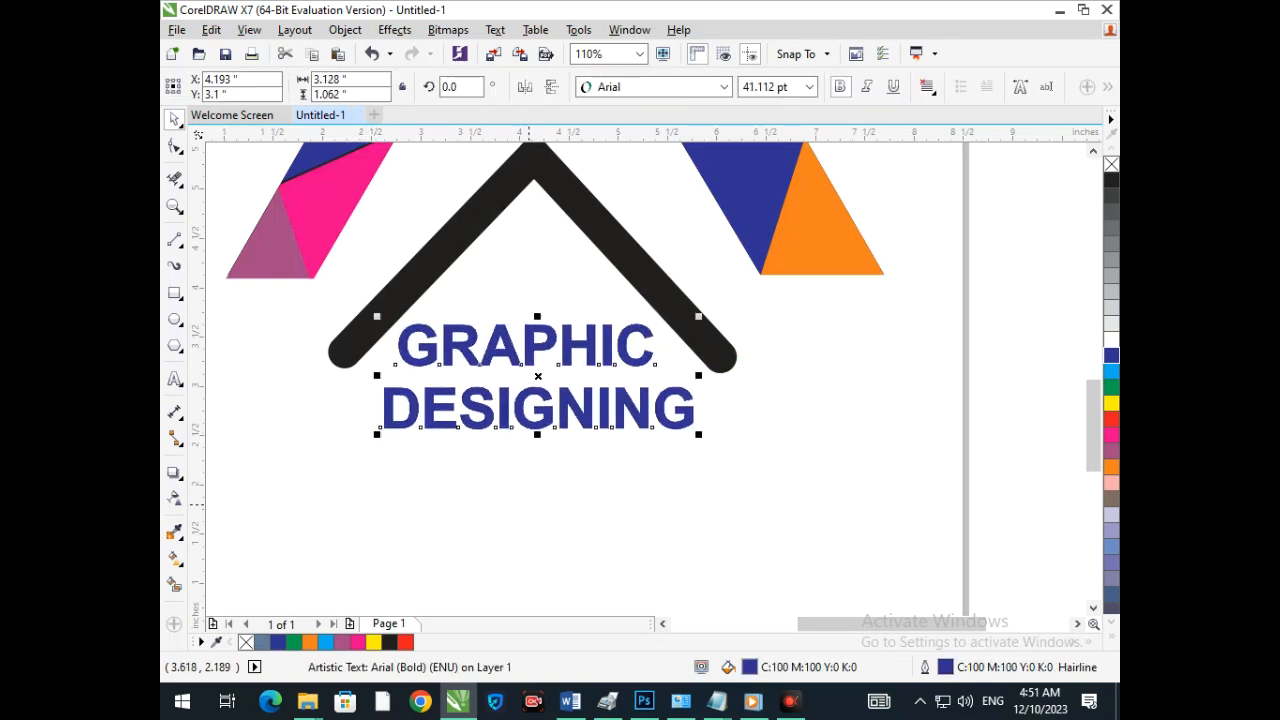
{"action": "left_click", "coordinate": [563, 564]}
{"action": "scroll", "coordinate": [699, 518], "scroll_direction": "down", "scroll_amount": 2}
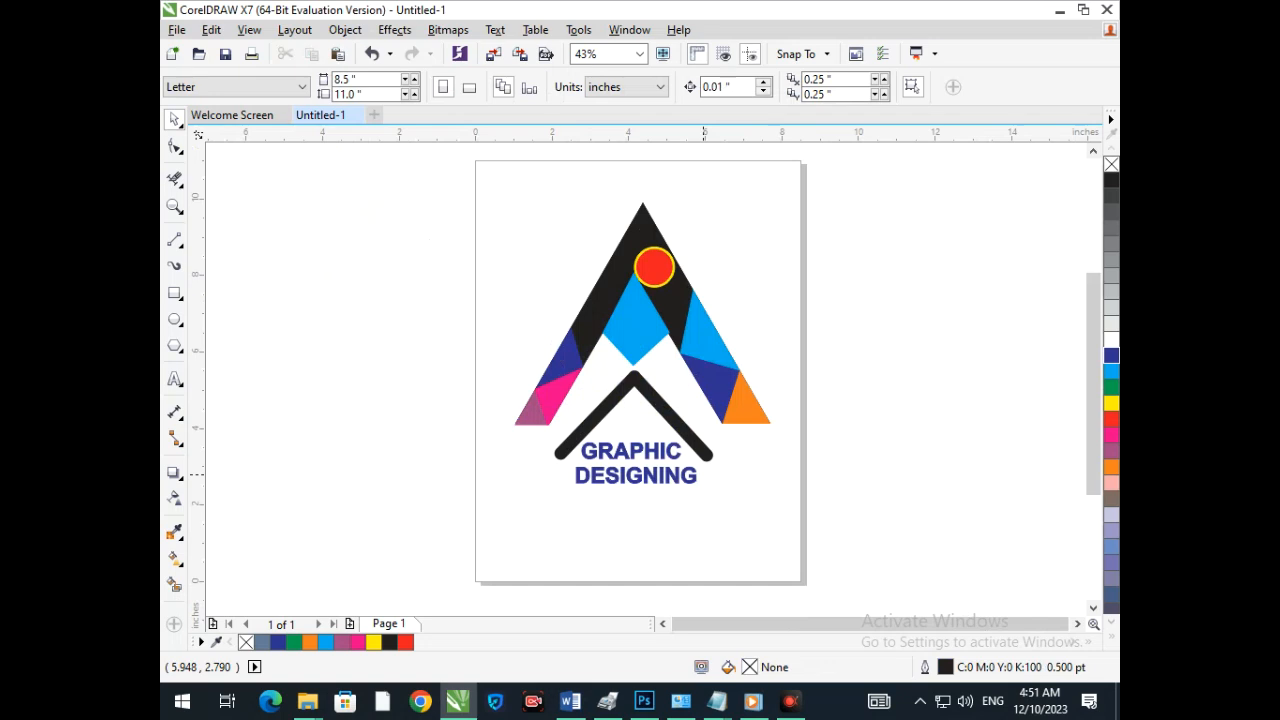
- Try moving the light blue diamond slightly down towards the chevron and nudging it about 0.06 inches to the right
{"action": "left_click", "coordinate": [631, 345]}
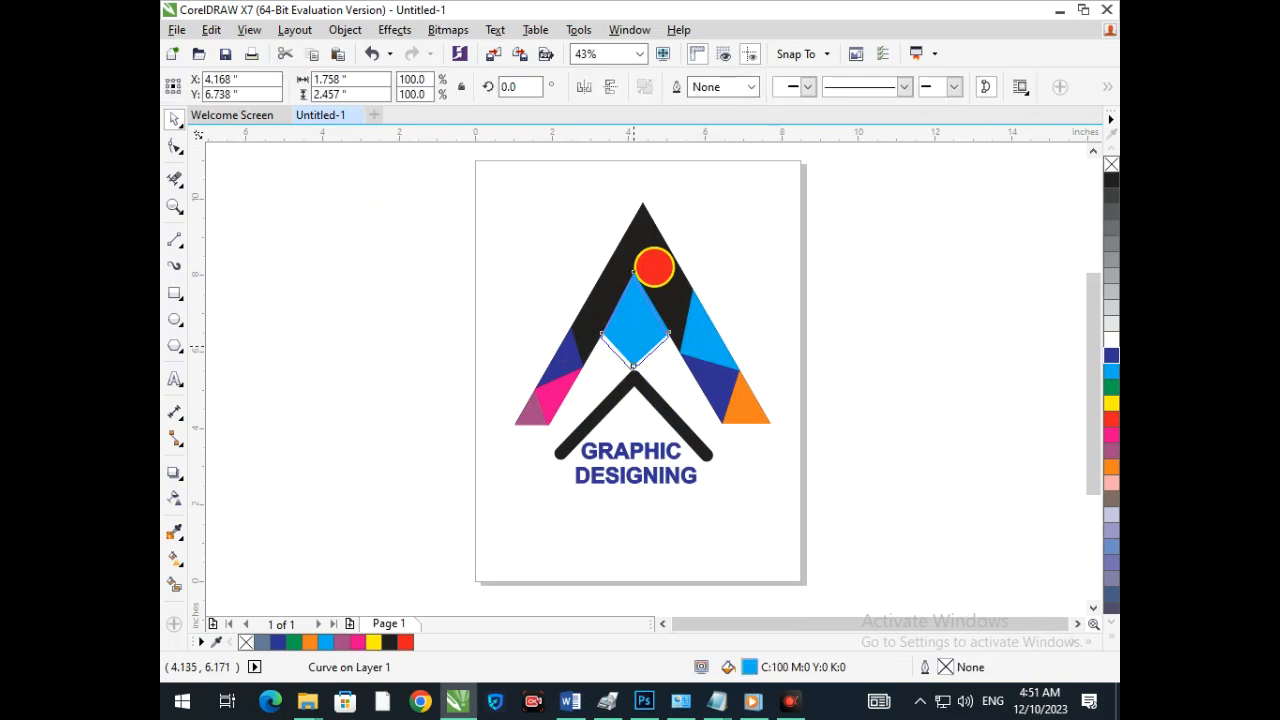
{"action": "left_click_drag", "start_coordinate": [631, 349], "coordinate": [631, 348]}
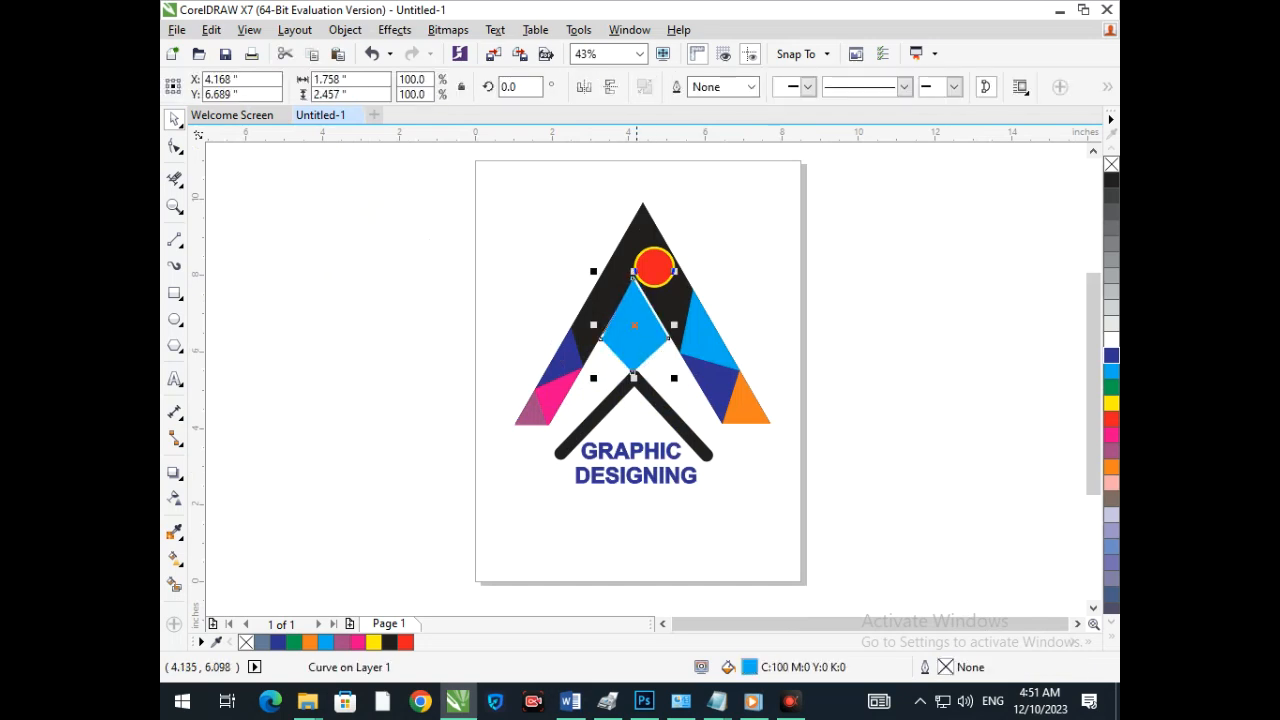
{"action": "key", "text": "Right"}
{"action": "key", "text": "Right"}
{"action": "key", "text": "Right"}
{"action": "key", "text": "Right"}
{"action": "key", "text": "Right"}
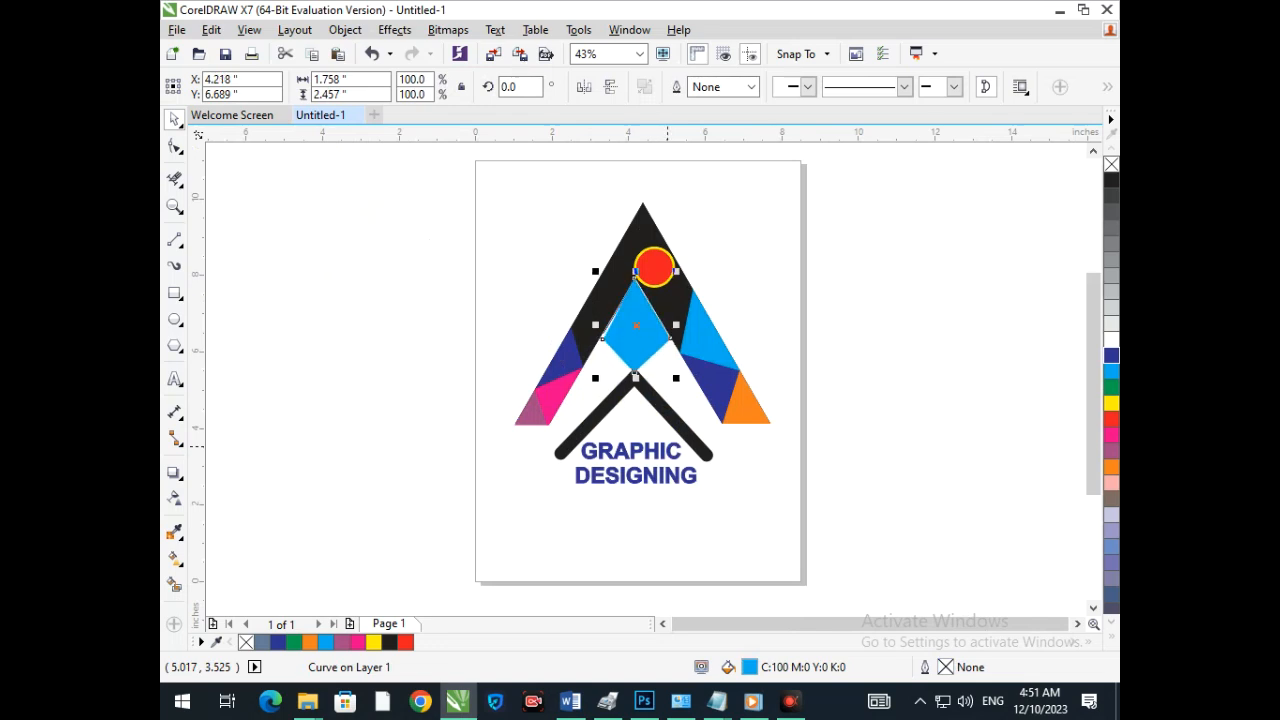
- Try shortening the light blue diamond from its lower and upper ends to a height of about 2.07 inches
{"action": "left_click_drag", "start_coordinate": [636, 378], "coordinate": [636, 369]}
{"action": "scroll", "coordinate": [636, 272], "scroll_direction": "up", "scroll_amount": 5}
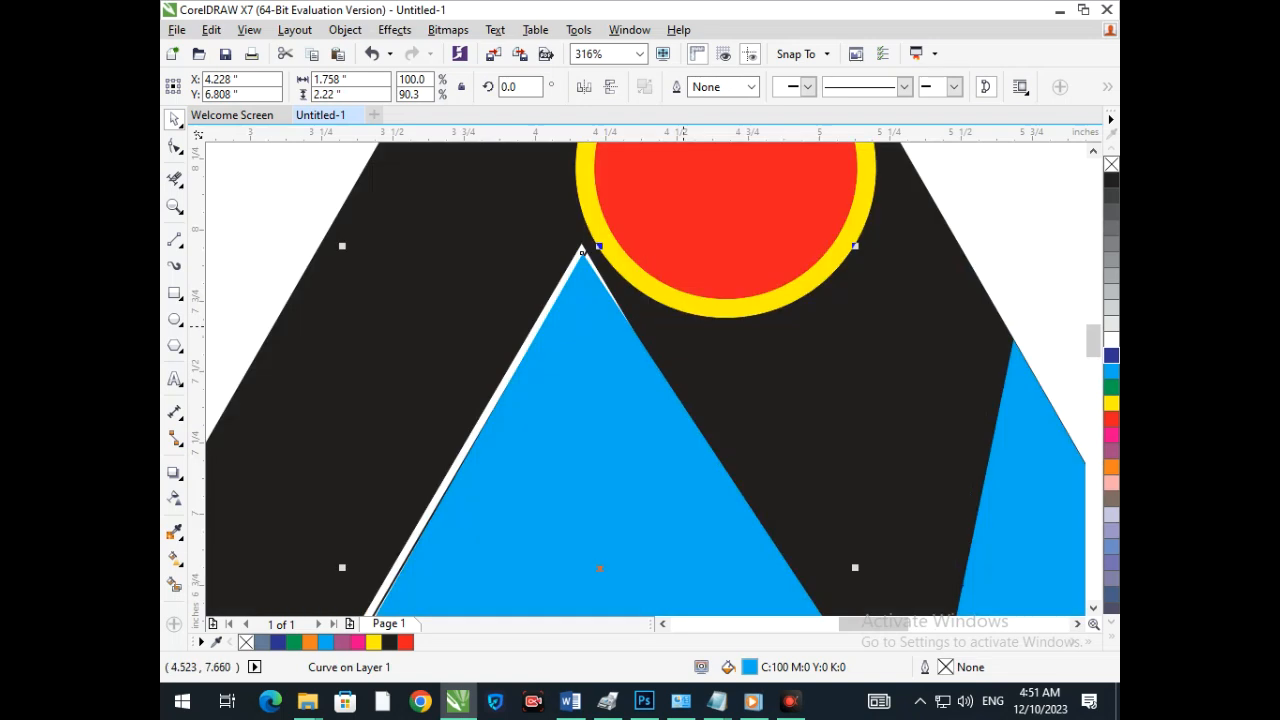
{"action": "left_click_drag", "start_coordinate": [582, 250], "coordinate": [582, 282]}
{"action": "key", "text": "shift+F4"}
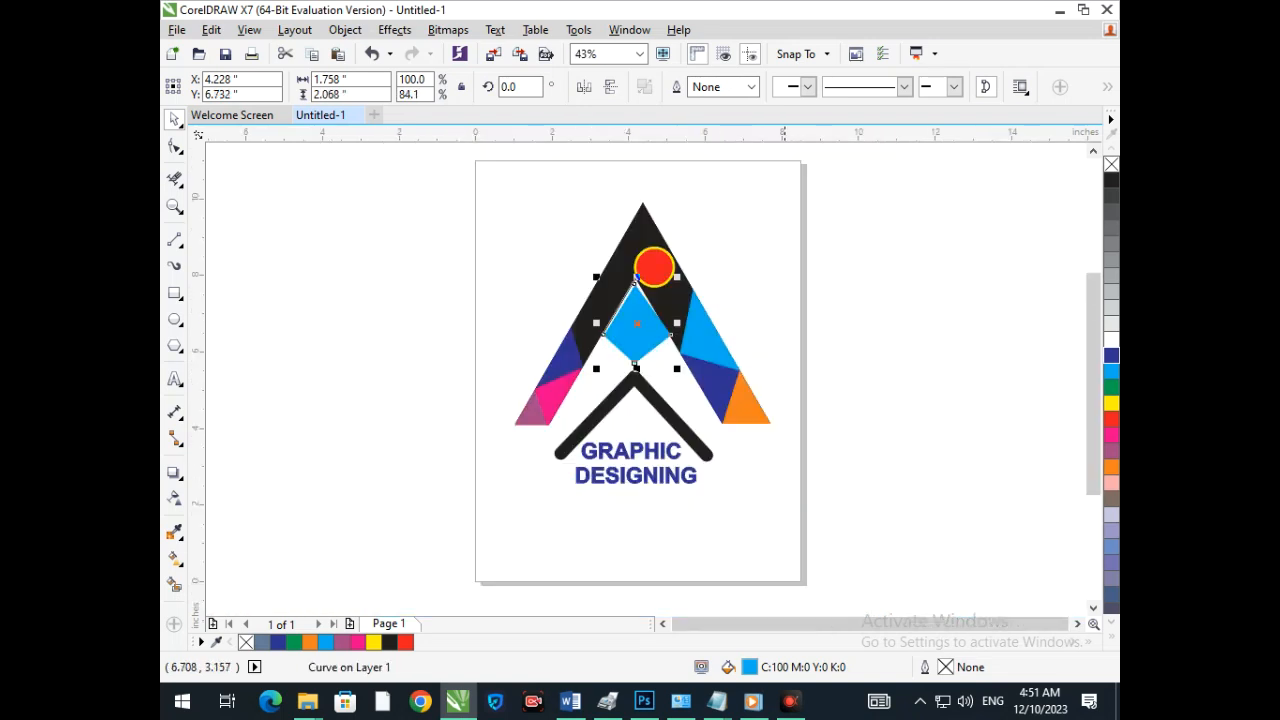
- Undo the resizing, nudges and move of the light blue diamond and deselect it
{"action": "key", "text": "ctrl+z"}
{"action": "key", "text": "ctrl+z"}
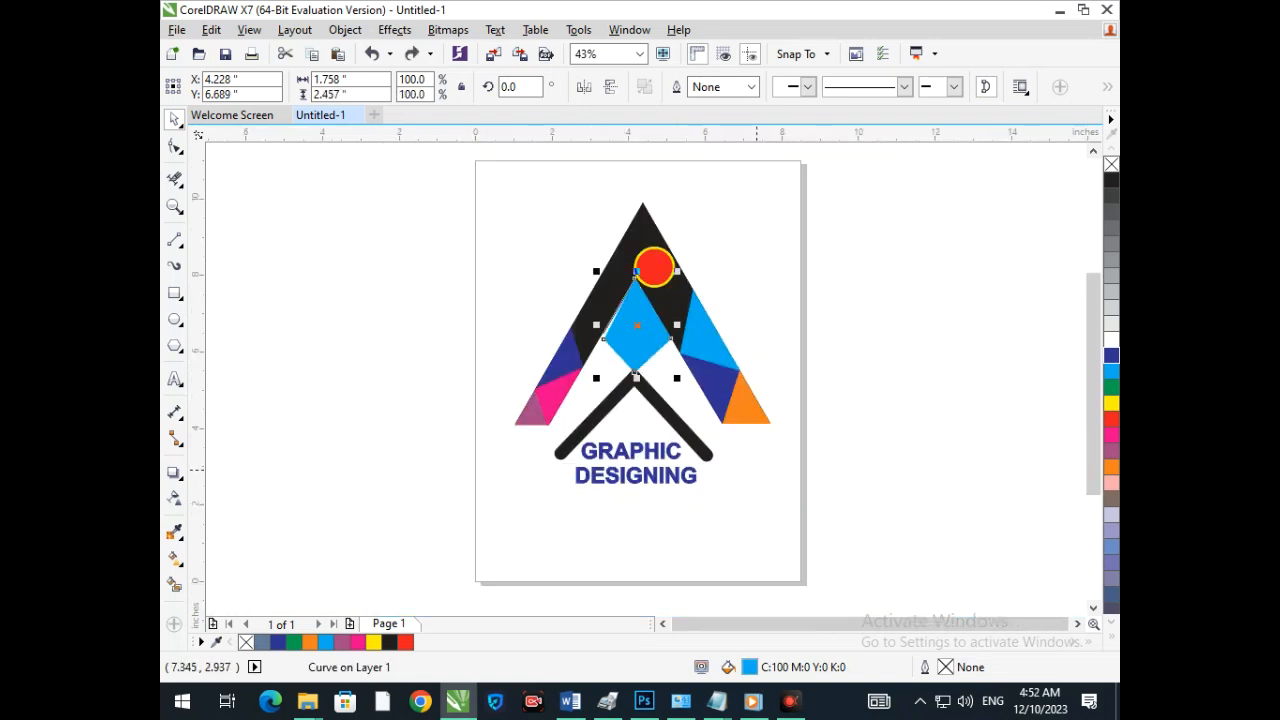
{"action": "key", "text": "ctrl+z"}
{"action": "key", "text": "ctrl+z"}
{"action": "key", "text": "ctrl+z"}
{"action": "key", "text": "ctrl+z"}
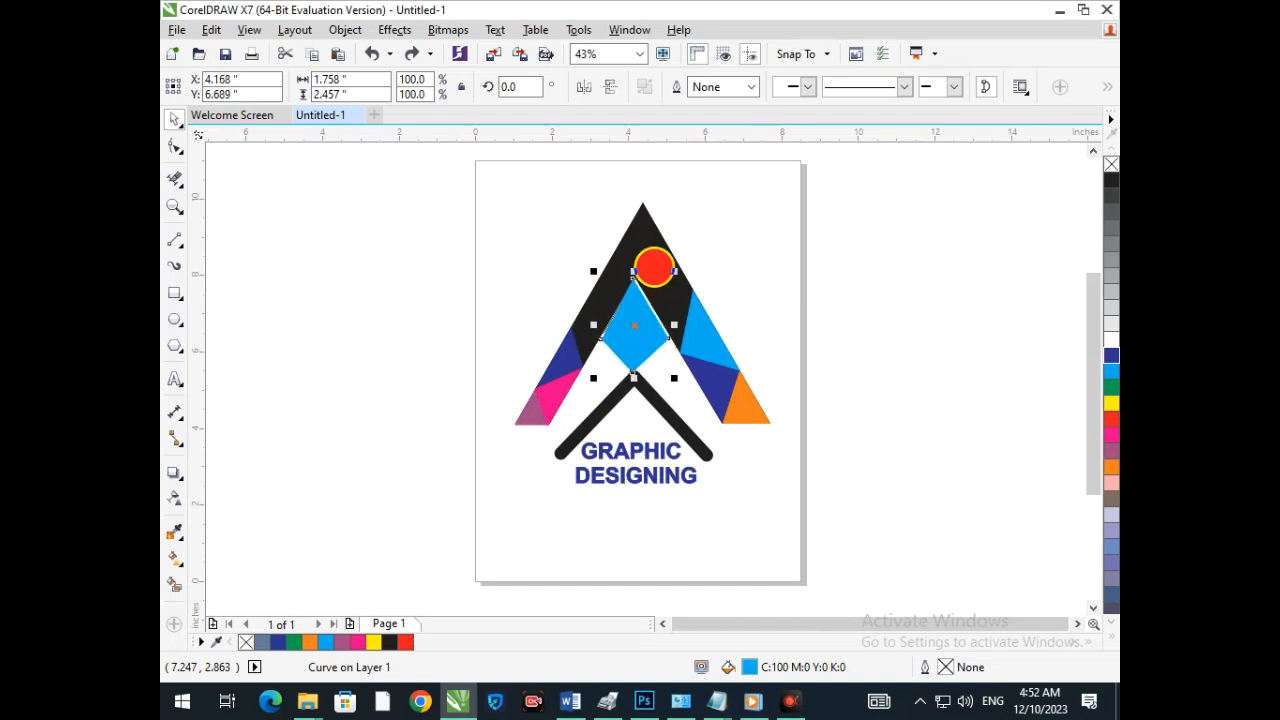
{"action": "key", "text": "Escape"}
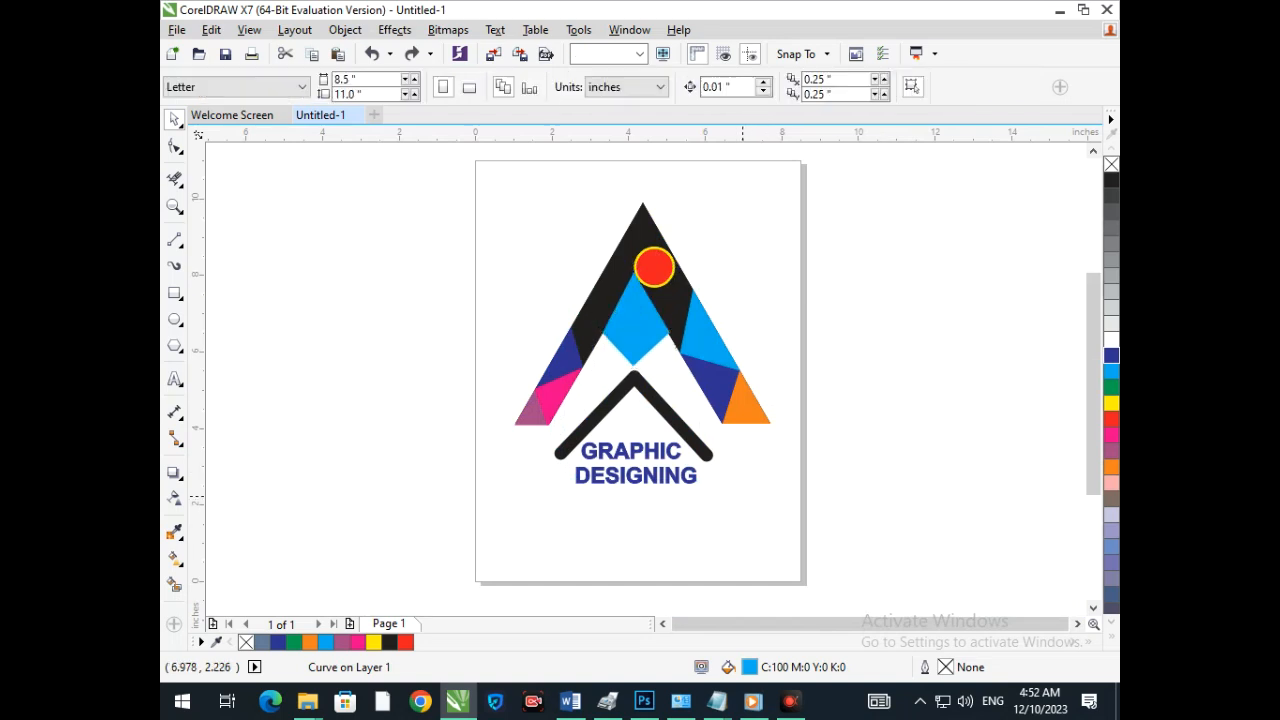
- Try moving the red circle and its thin outline circle onto the light blue diamond, and undo both moves
{"action": "left_click_drag", "start_coordinate": [654, 266], "coordinate": [647, 338]}
{"action": "left_click_drag", "start_coordinate": [654, 266], "coordinate": [634, 326]}
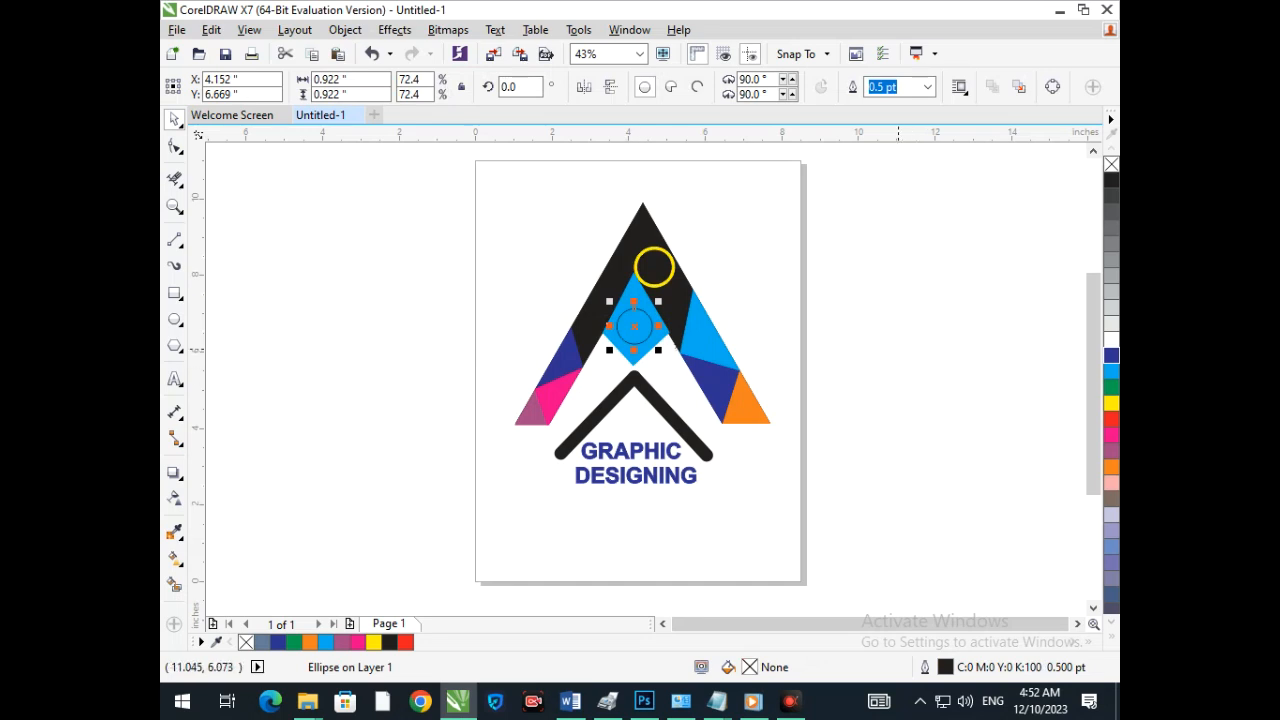
{"action": "key", "text": "ctrl+z"}
{"action": "key", "text": "ctrl+z"}
- Try placing the red circle in front on the light blue diamond, and return it inside the yellow ring
{"action": "left_click_drag", "start_coordinate": [654, 266], "coordinate": [635, 318]}
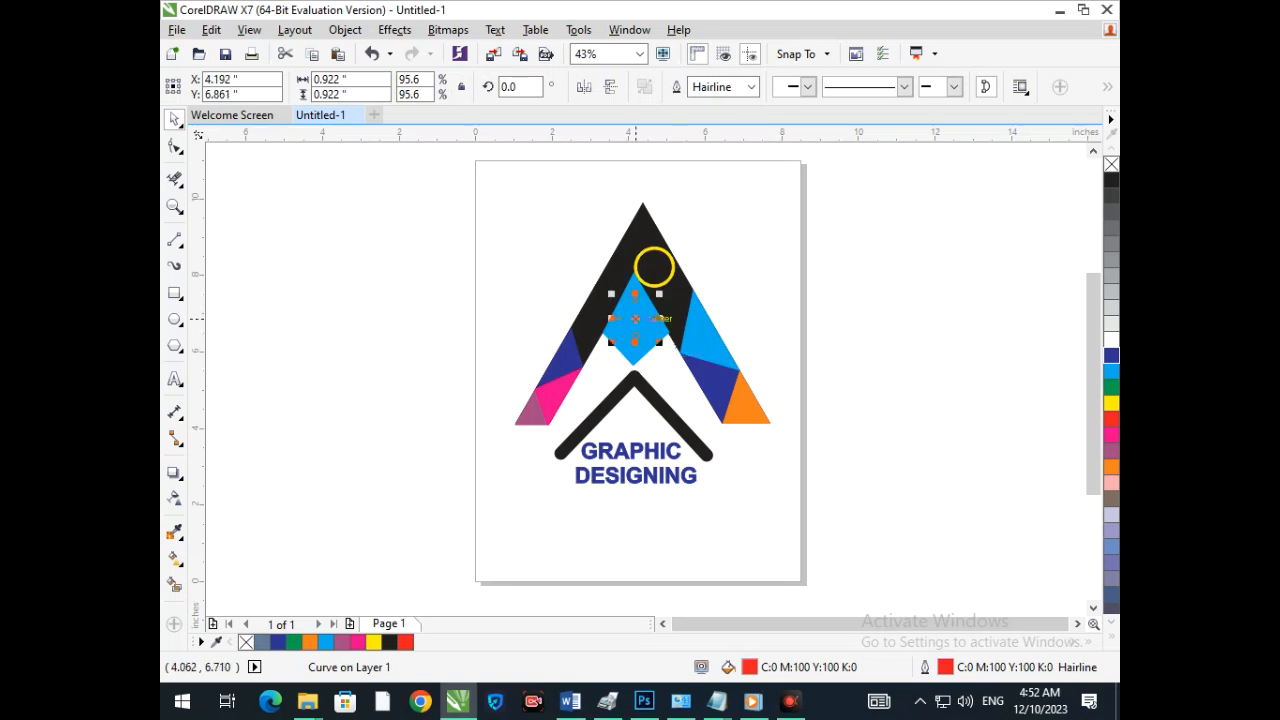
{"action": "key", "text": "shift+Page_Up"}
{"action": "left_click_drag", "start_coordinate": [630, 324], "coordinate": [649, 272]}
{"action": "left_click", "coordinate": [787, 346]}
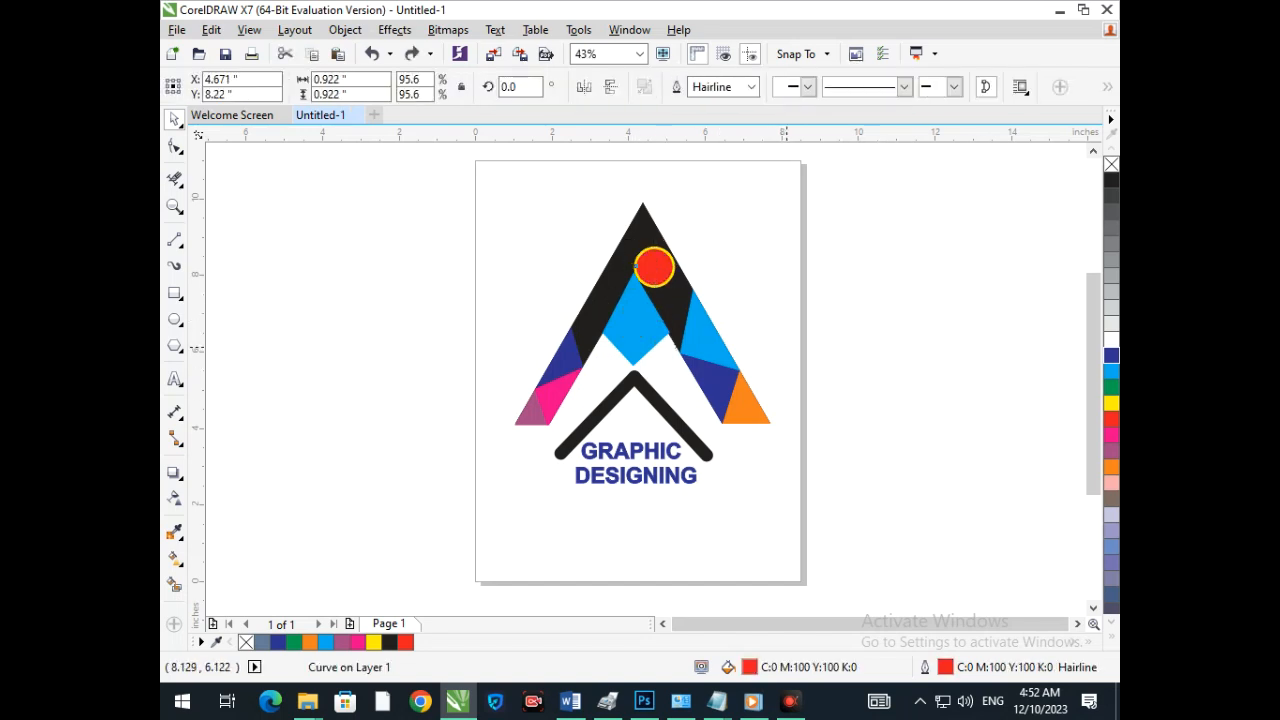
{"action": "left_click", "coordinate": [662, 275]}
{"action": "left_click", "coordinate": [760, 290]}
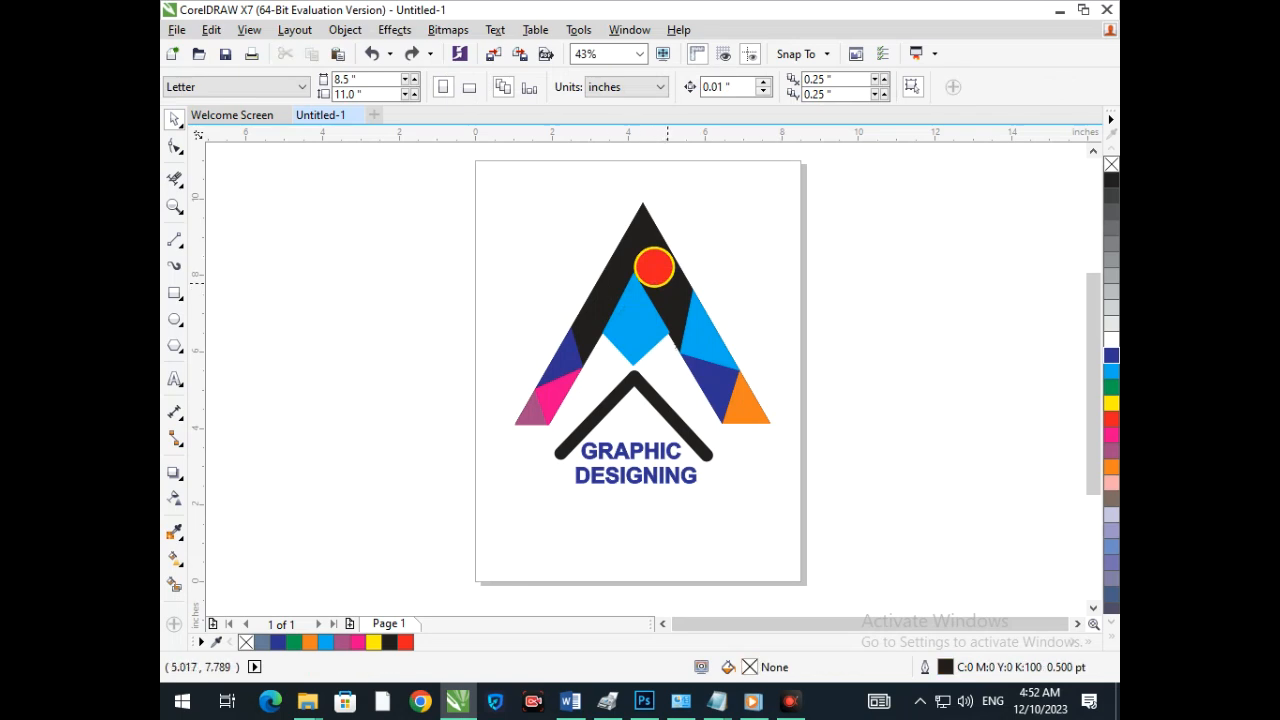
- Undo the accidental move of the yellow ring around the red circle and recolour the ring white
{"action": "left_click_drag", "start_coordinate": [667, 282], "coordinate": [702, 274]}
{"action": "key", "text": "ctrl+z"}
{"action": "left_click", "coordinate": [1111, 340]}
{"action": "right_click", "coordinate": [1111, 340]}
{"action": "left_click", "coordinate": [933, 393]}
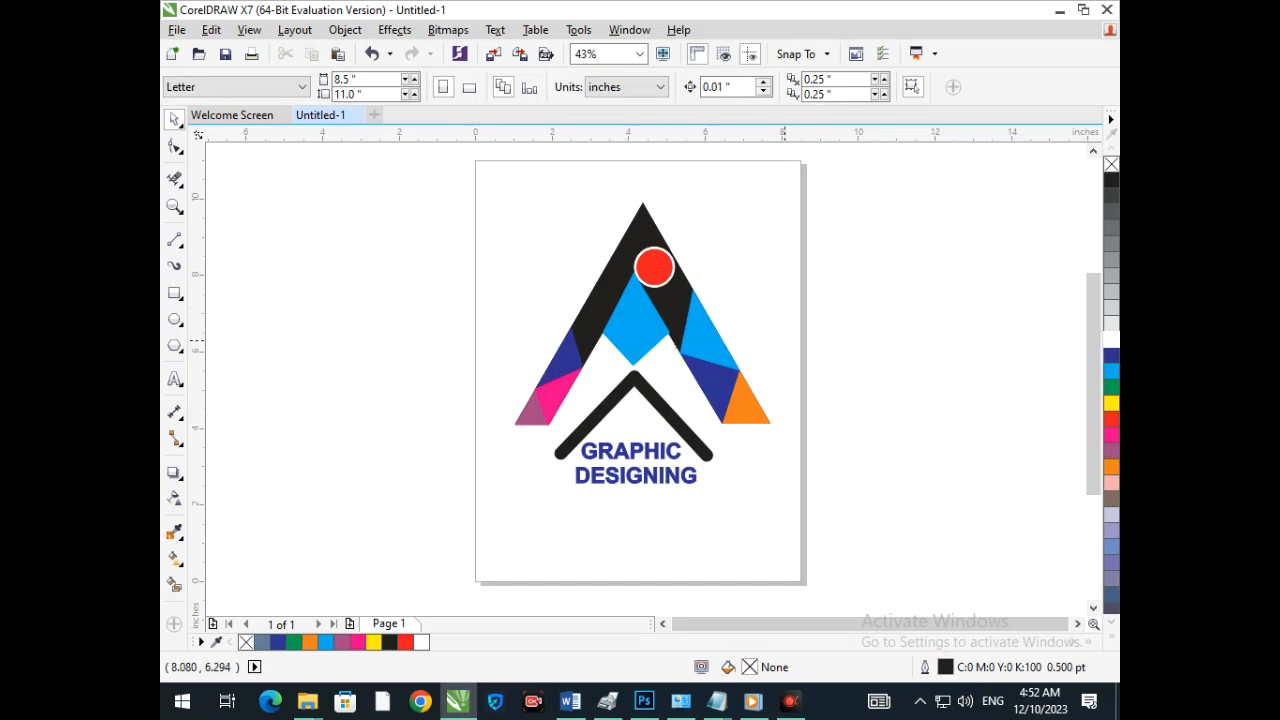
- Select all objects of the logo and move them together into the empty area above and to the left of the page
{"action": "scroll", "coordinate": [610, 343], "scroll_direction": "down", "scroll_amount": 1}
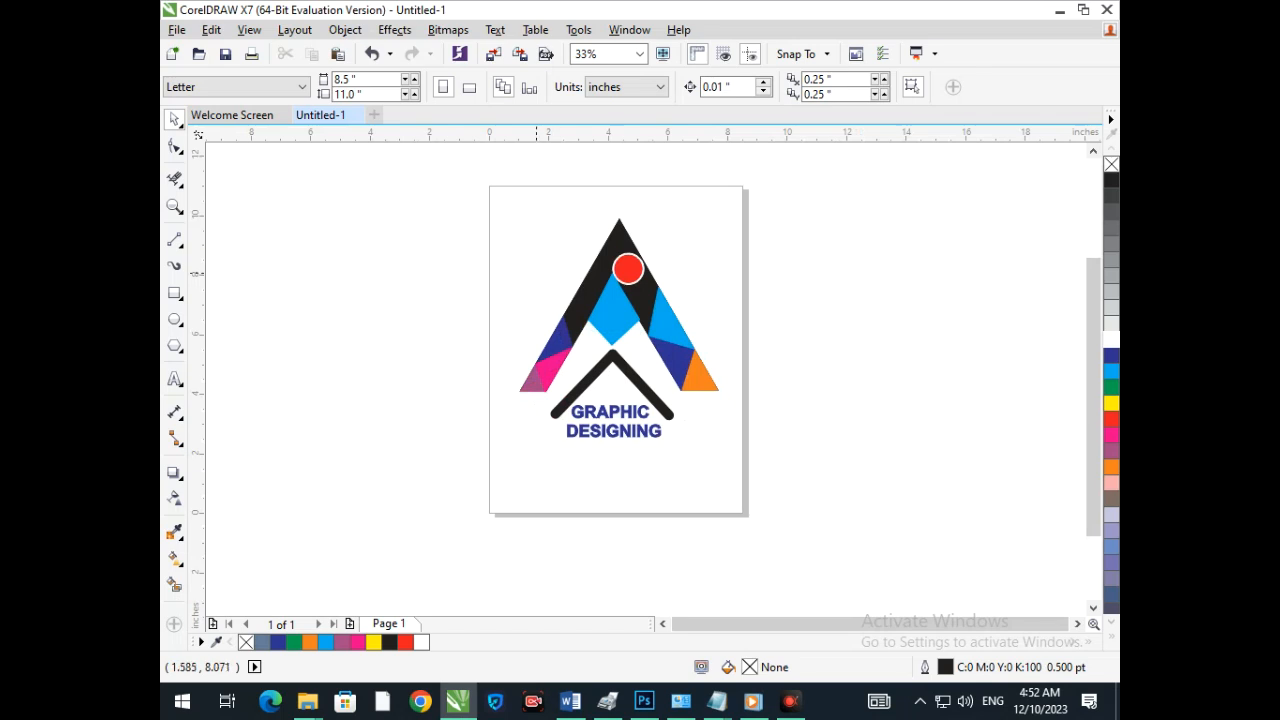
{"action": "scroll", "coordinate": [540, 278], "scroll_direction": "down", "scroll_amount": 4}
{"action": "left_click_drag", "start_coordinate": [538, 298], "coordinate": [829, 482]}
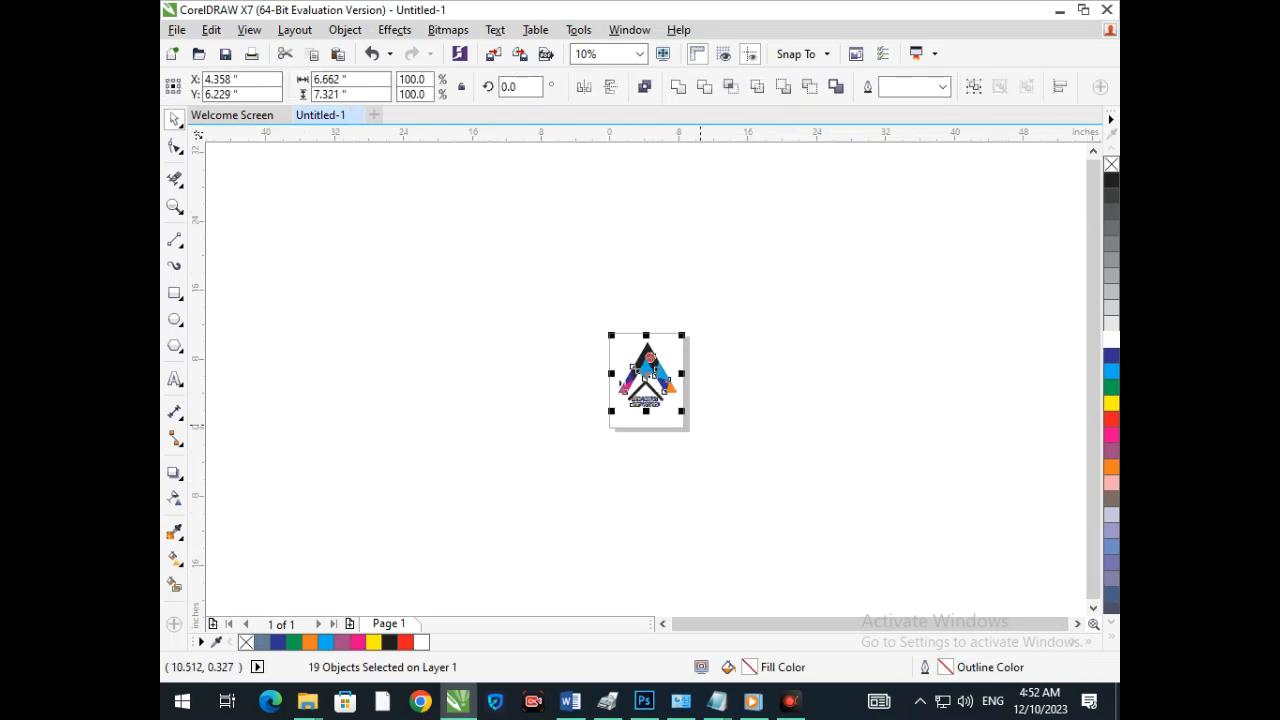
{"action": "left_click", "coordinate": [700, 425]}
{"action": "scroll", "coordinate": [635, 353], "scroll_direction": "up", "scroll_amount": 7}
{"action": "scroll", "coordinate": [695, 376], "scroll_direction": "down", "scroll_amount": 8}
{"action": "left_click", "coordinate": [647, 378]}
{"action": "left_click_drag", "start_coordinate": [647, 378], "coordinate": [305, 259]}
{"action": "left_click", "coordinate": [262, 229]}
- Select the whole logo in the empty area, shift it slightly down and to the right, and deselect it
{"action": "scroll", "coordinate": [259, 237], "scroll_direction": "up", "scroll_amount": 5}
{"action": "mouse_move", "coordinate": [364, 186]}
{"action": "left_mouse_down"}
{"action": "mouse_move", "coordinate": [774, 478]}
{"action": "mouse_move", "coordinate": [786, 534]}
{"action": "left_mouse_up"}
{"action": "left_click_drag", "start_coordinate": [612, 358], "coordinate": [637, 367]}
{"action": "left_click", "coordinate": [865, 603]}
{"action": "left_click", "coordinate": [790, 701]}
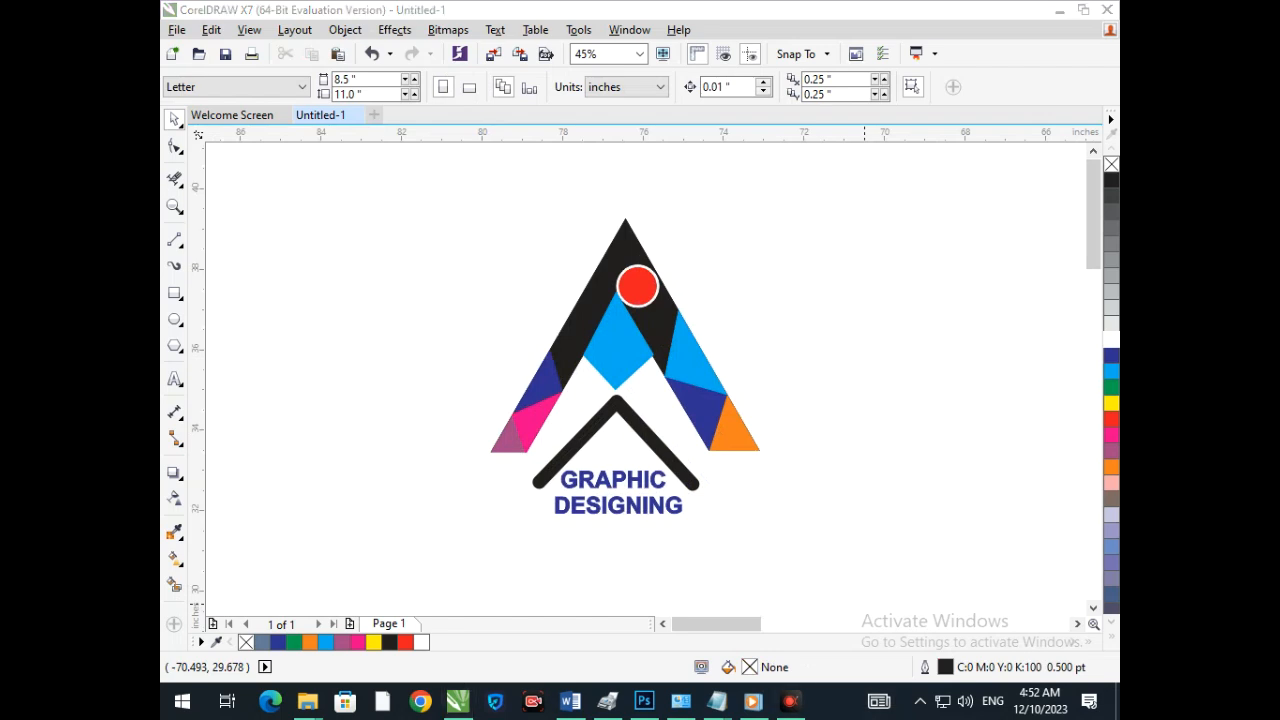